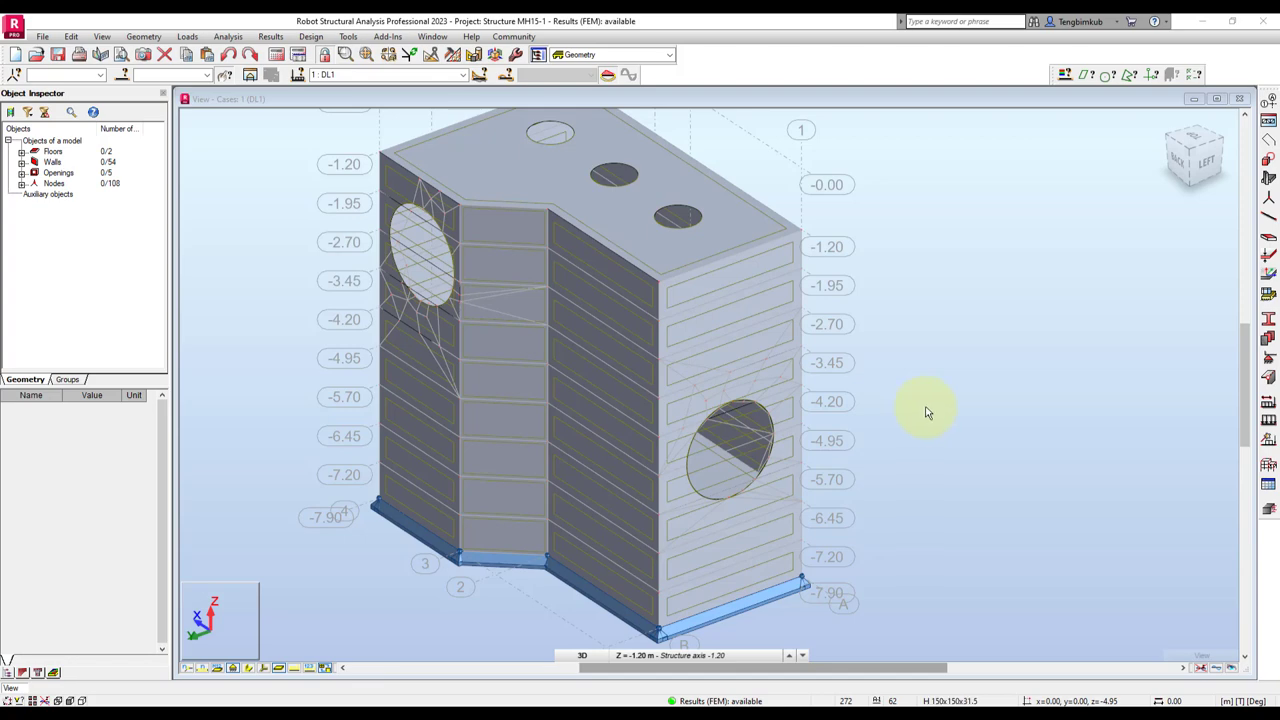
Zoom in and inspect wall 49's properties in the Object Inspector, then clear the selection.
scroll(774, 301, up, 1)
scroll(774, 301, up, 1)
scroll(690, 260, up, 1)
scroll(736, 296, up, 1)
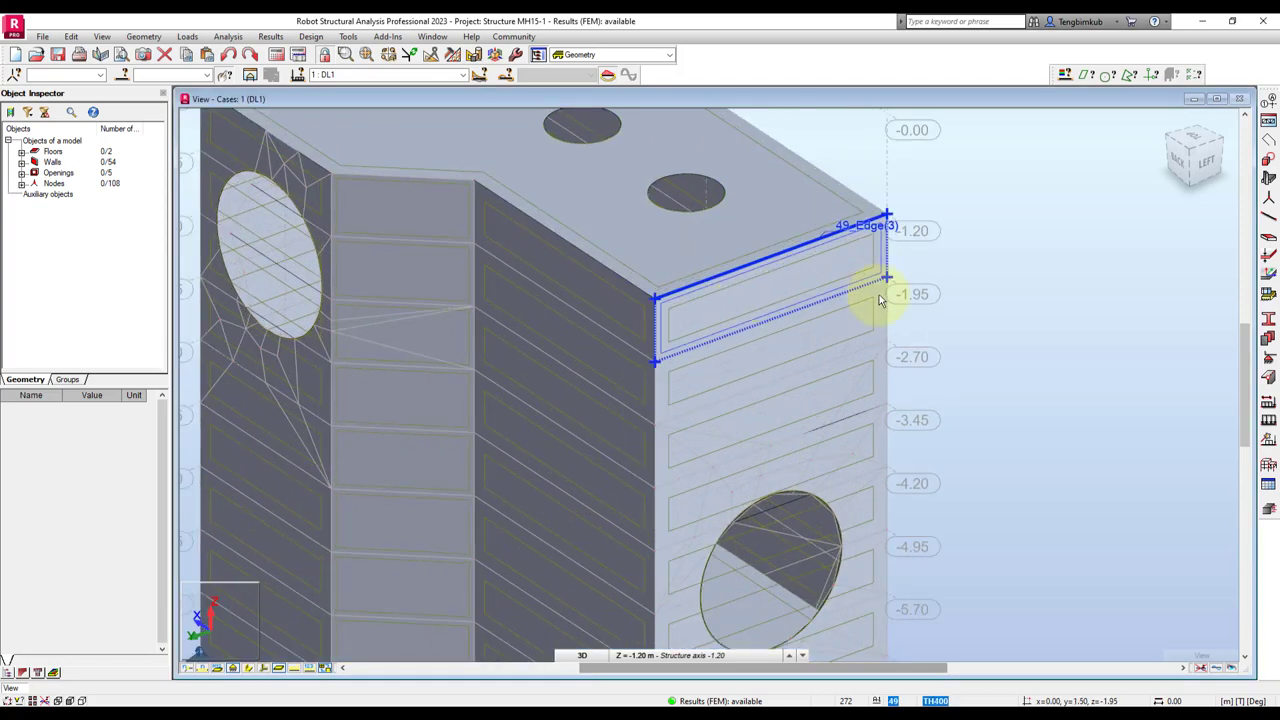
click(879, 298)
scroll(757, 271, up, 2)
scroll(737, 286, down, 1)
scroll(727, 323, down, 1)
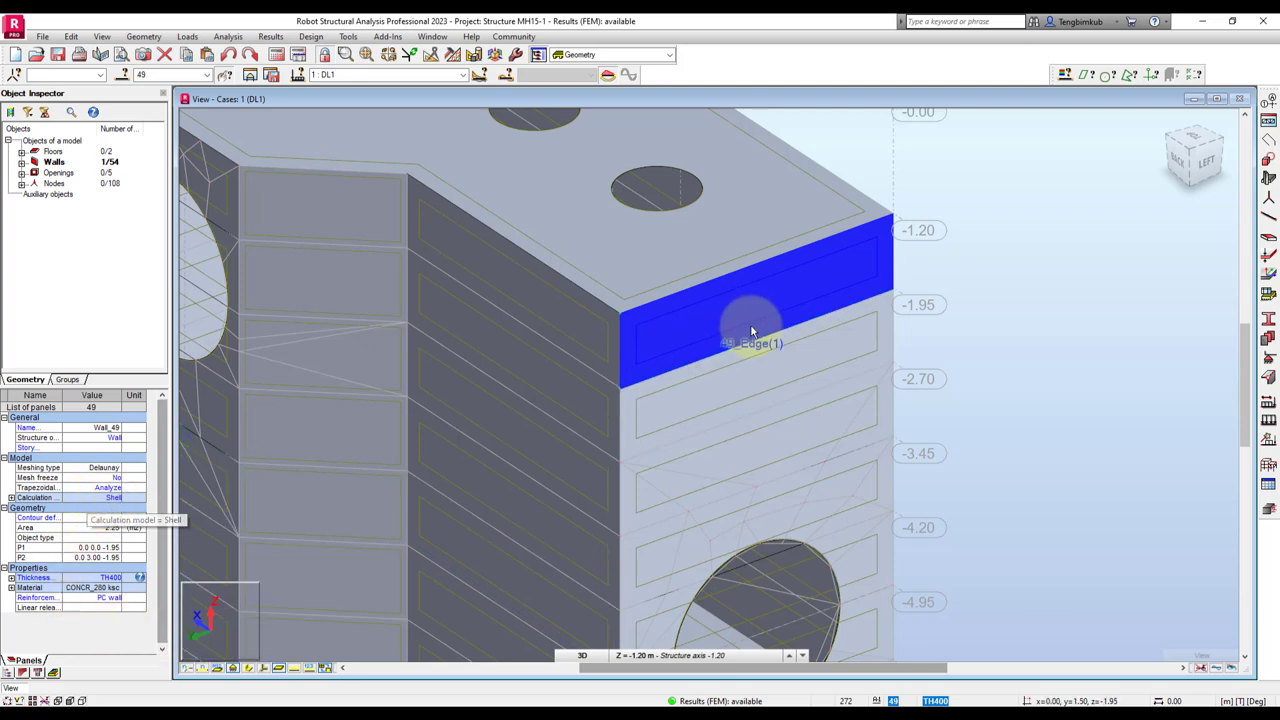
scroll(591, 457, down, 4)
key(Escape)
Hide the finite-element mesh lines, reselect wall 49 and recalculate the structure.
click(326, 669)
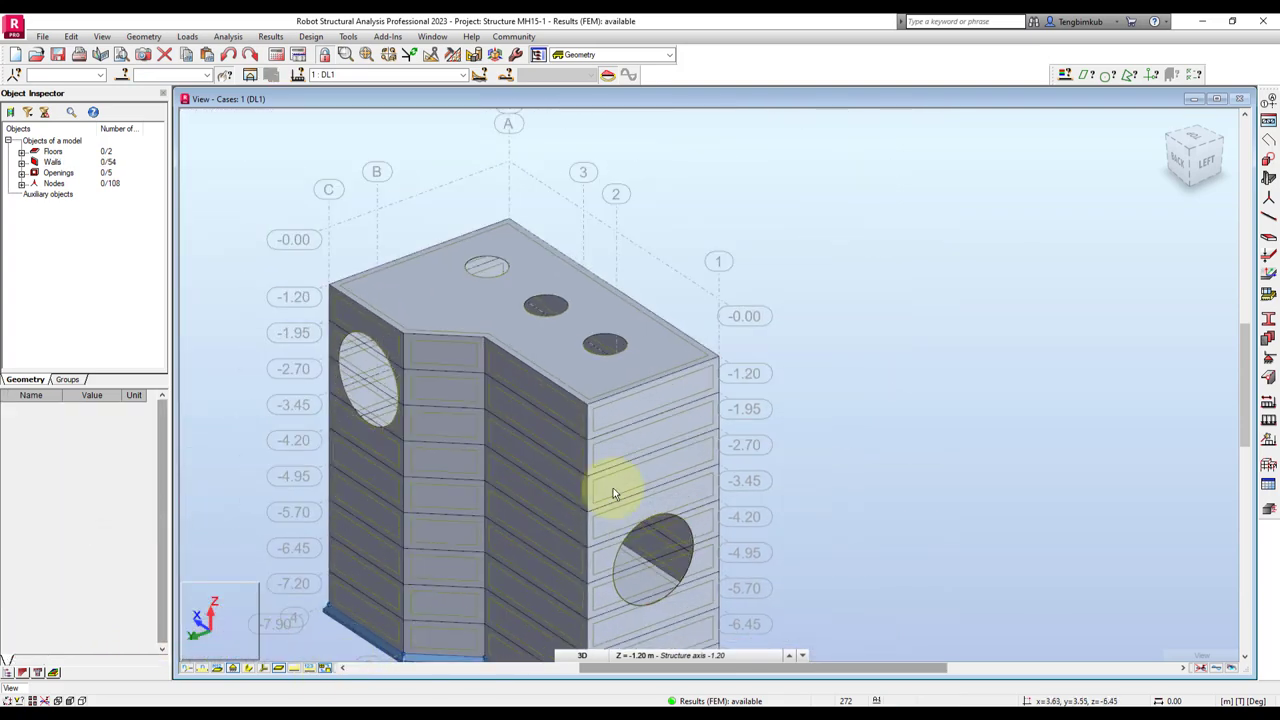
scroll(840, 292, down, 2)
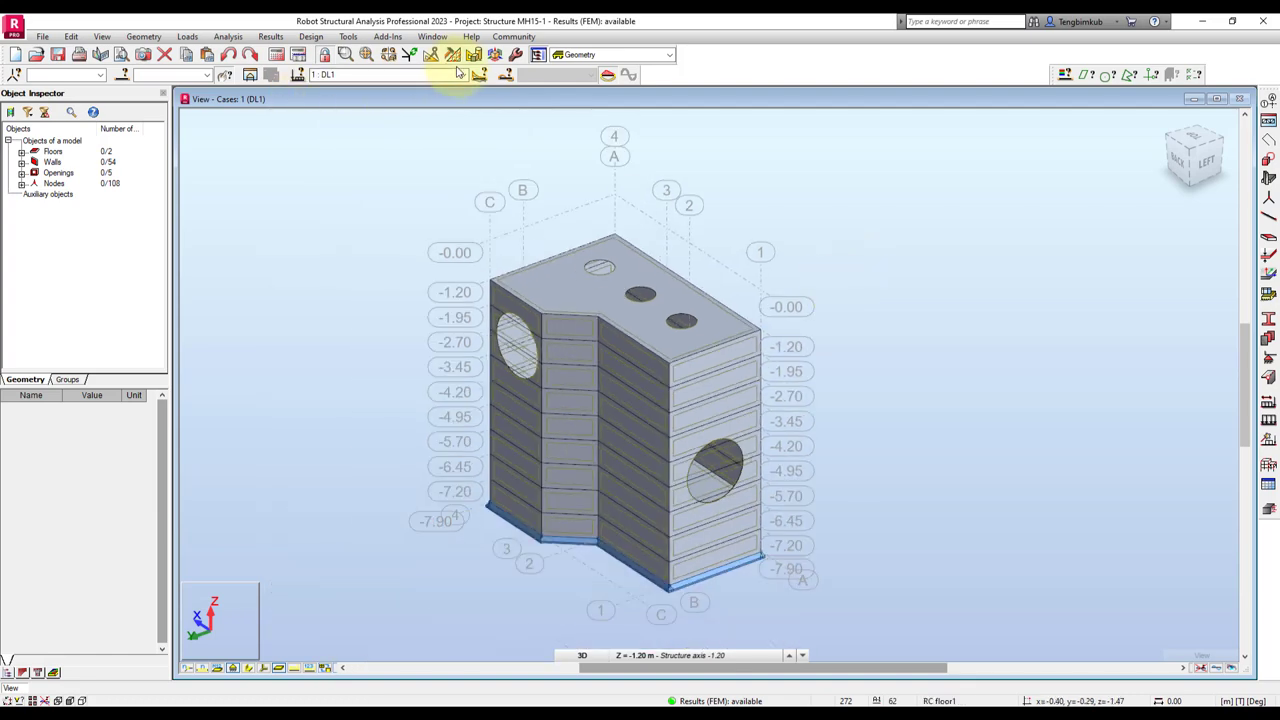
scroll(713, 330, up, 2)
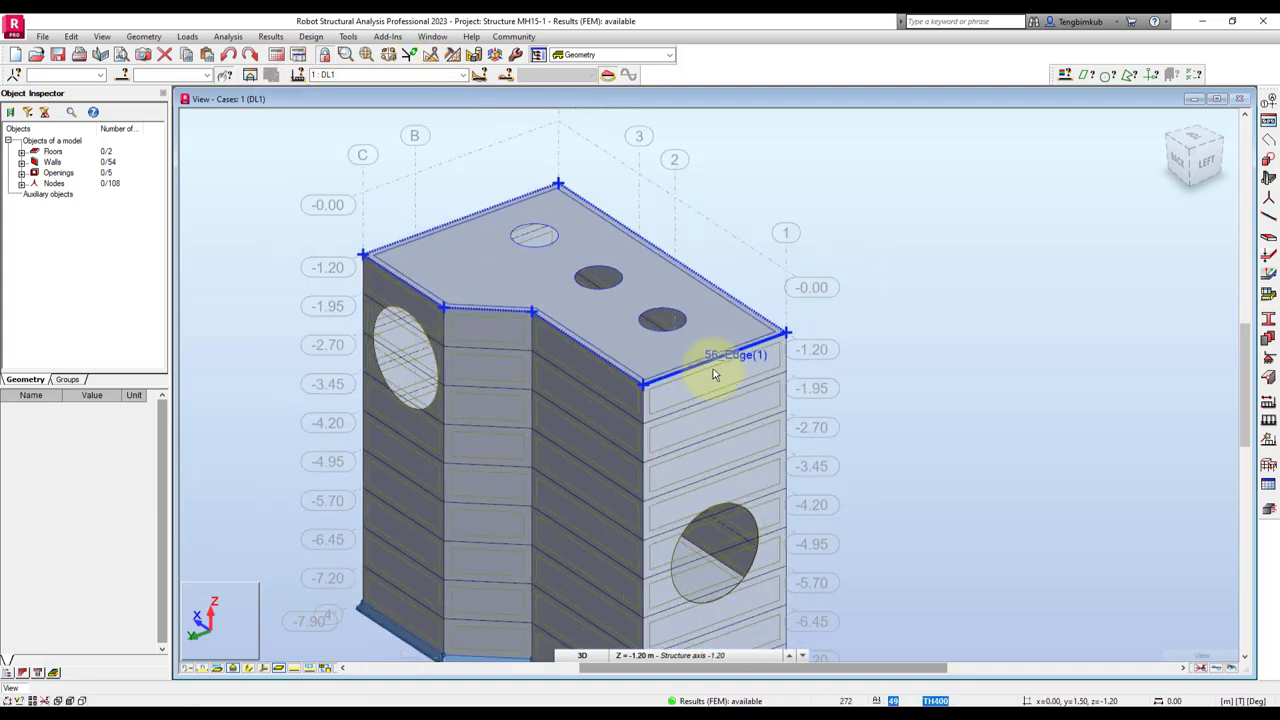
click(713, 368)
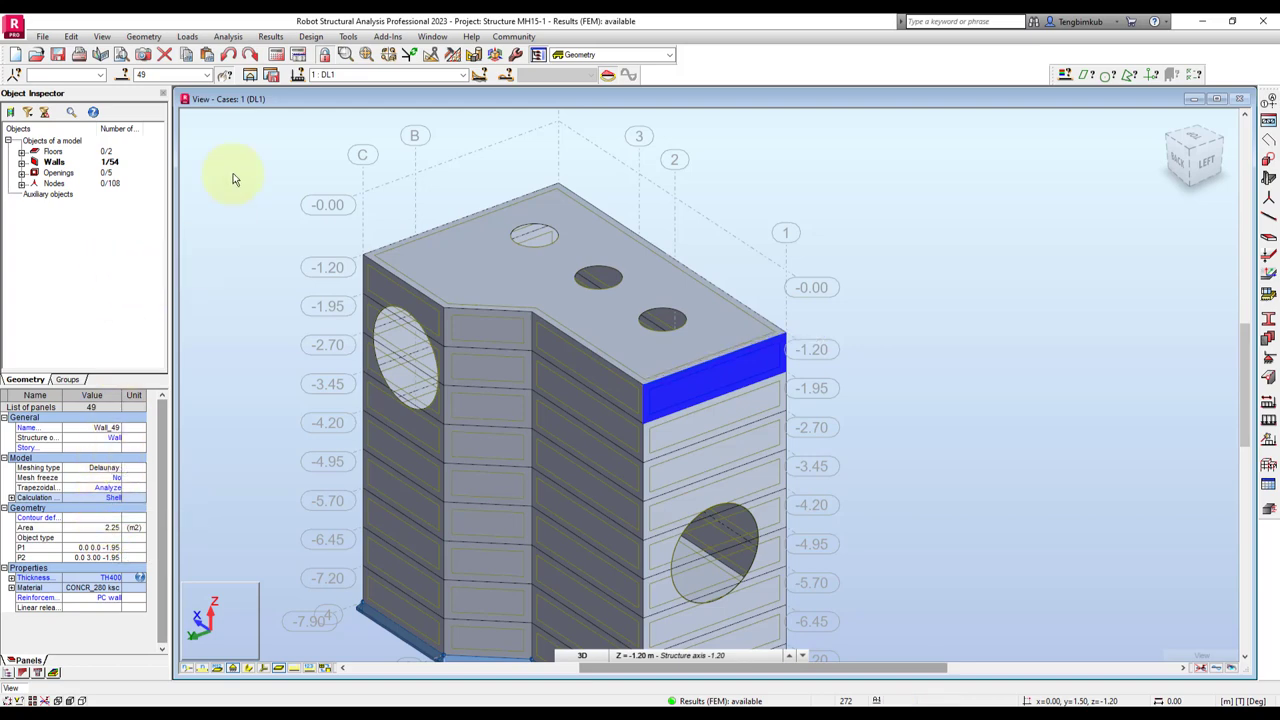
click(277, 54)
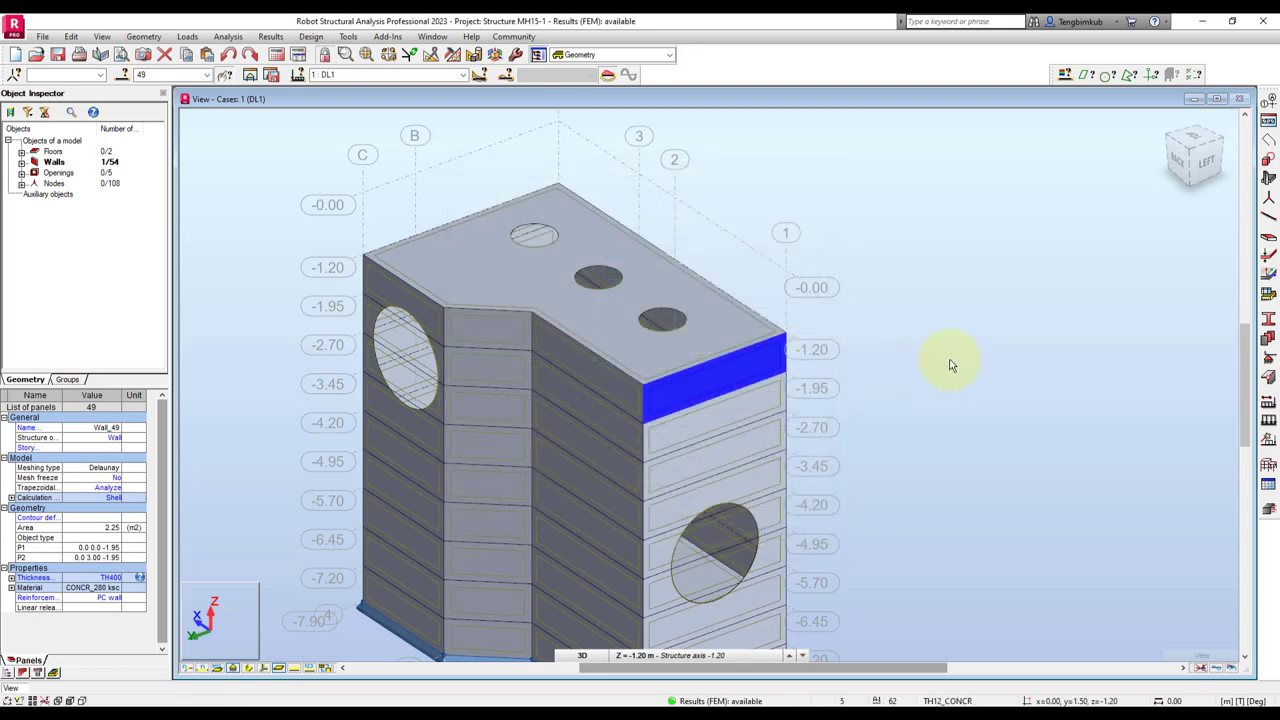
Inspect wall panel 49 close up, then pick floor 56 at the top of the pit.
scroll(731, 386, up, 2)
scroll(651, 410, up, 3)
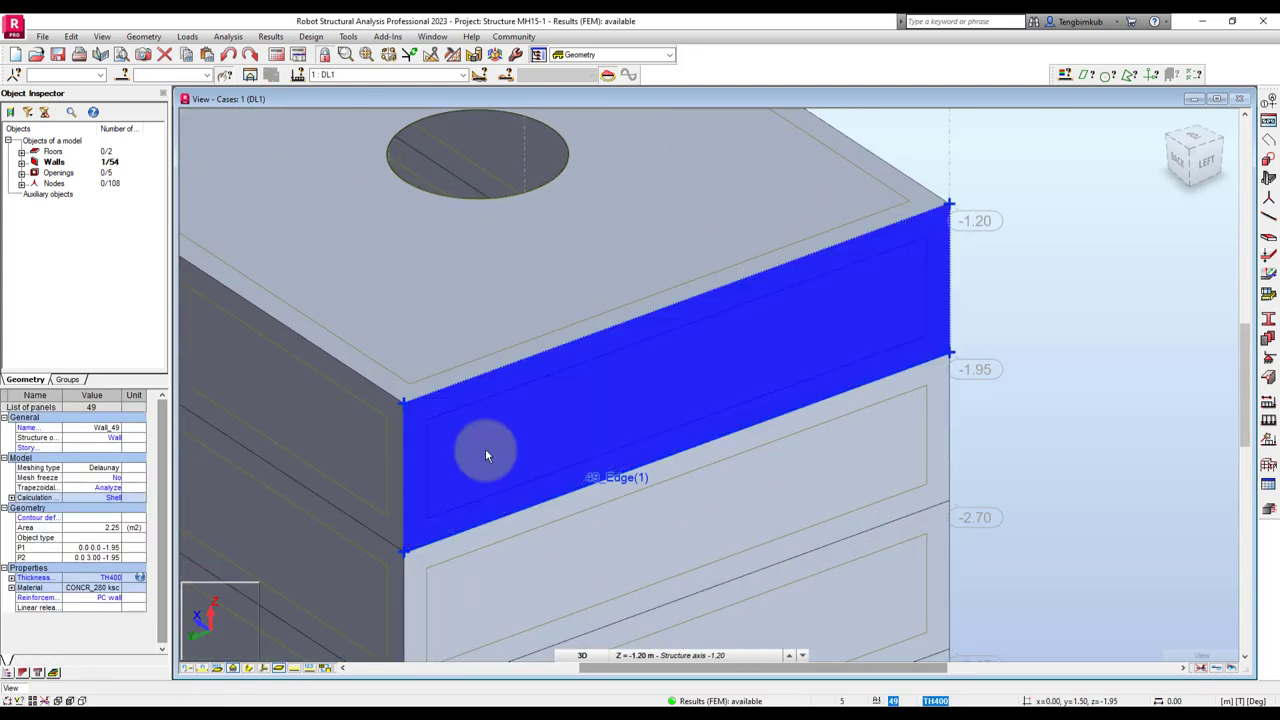
click(486, 455)
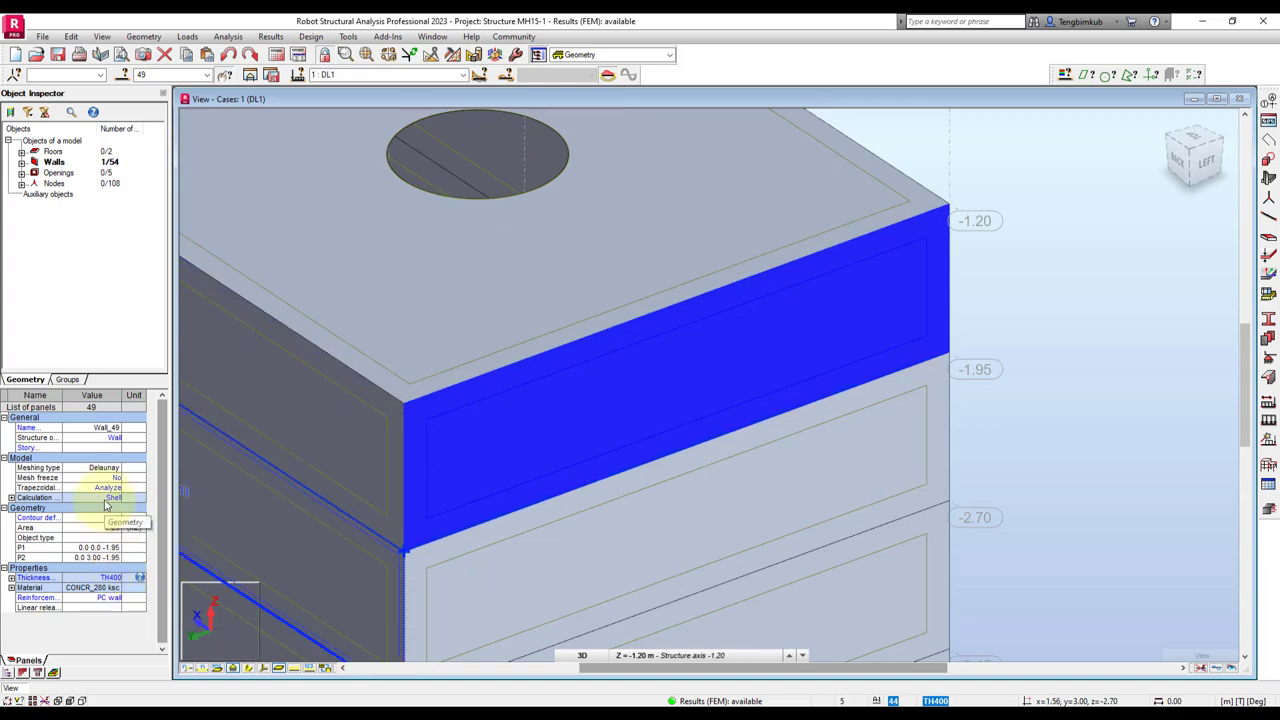
scroll(666, 457, down, 1)
scroll(700, 440, down, 2)
click(900, 310)
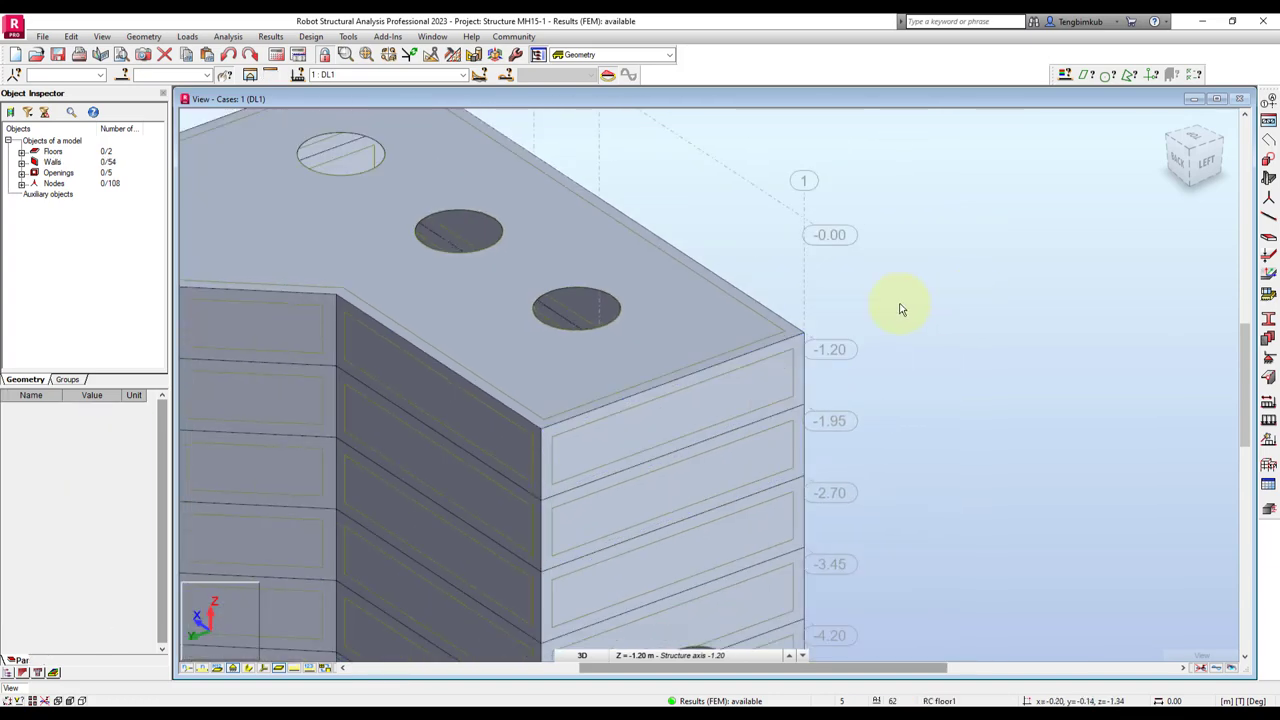
click(690, 258)
click(143, 36)
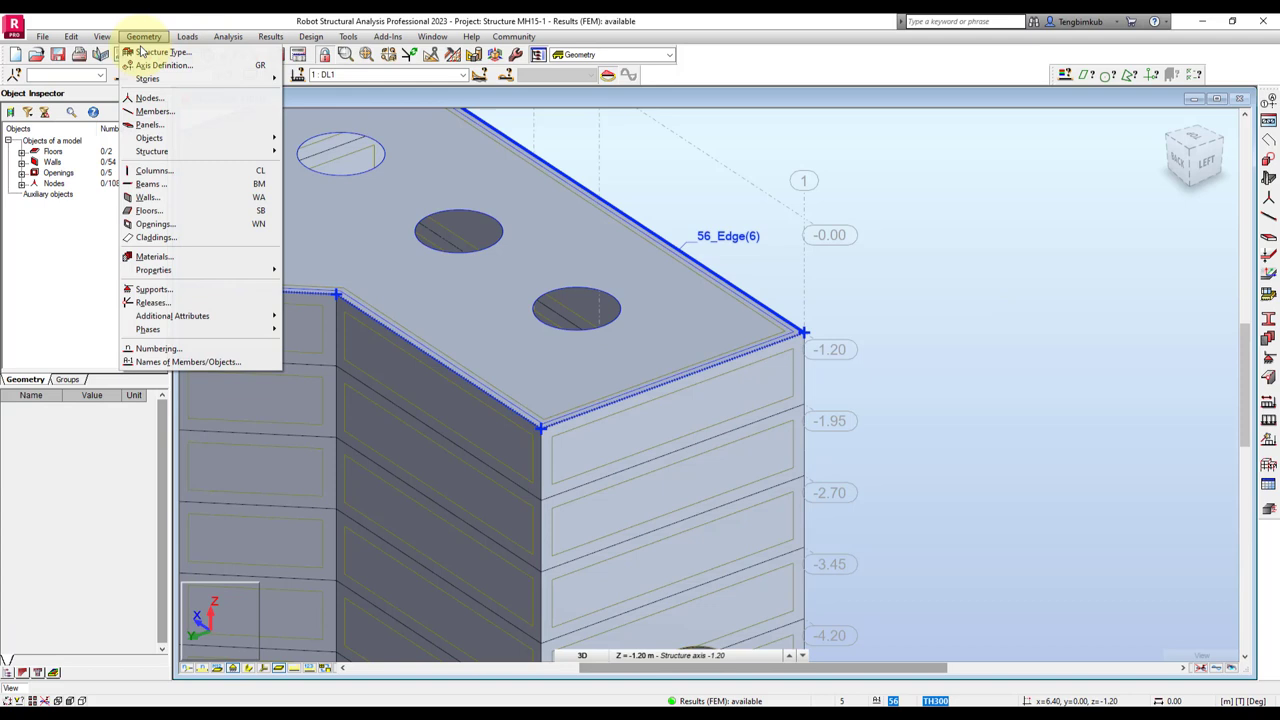
click(161, 199)
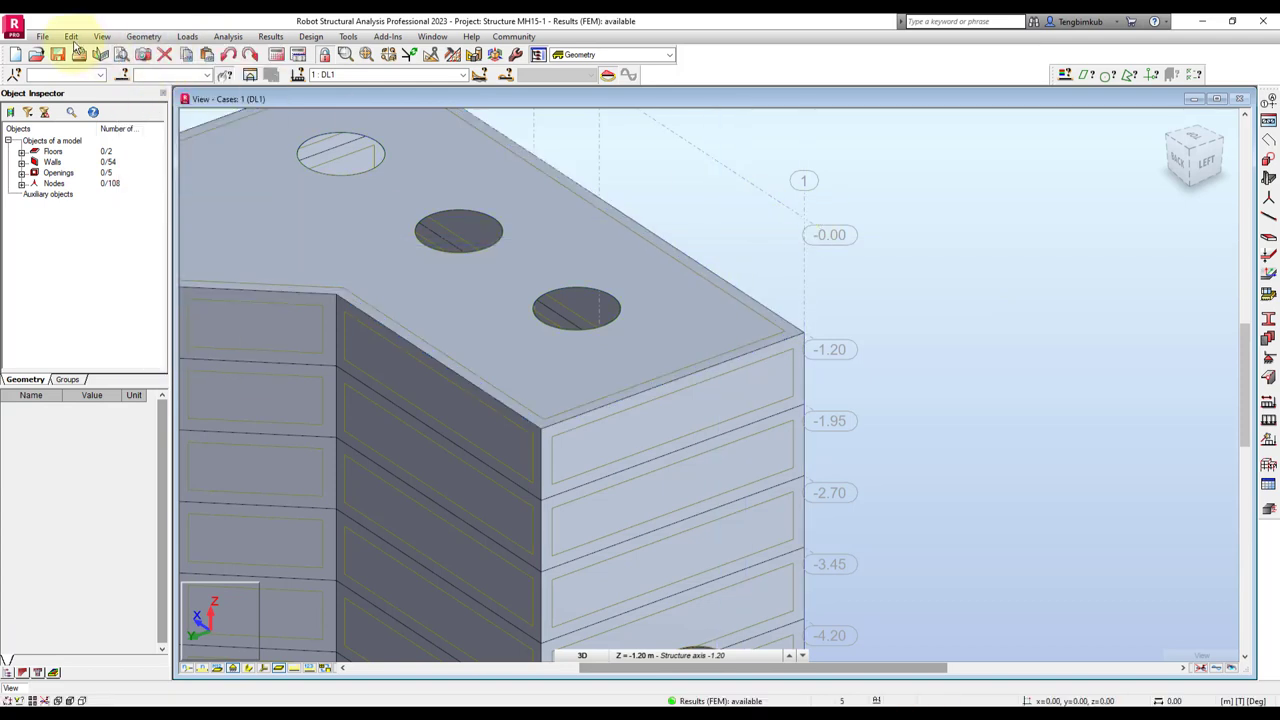
click(143, 36)
click(168, 203)
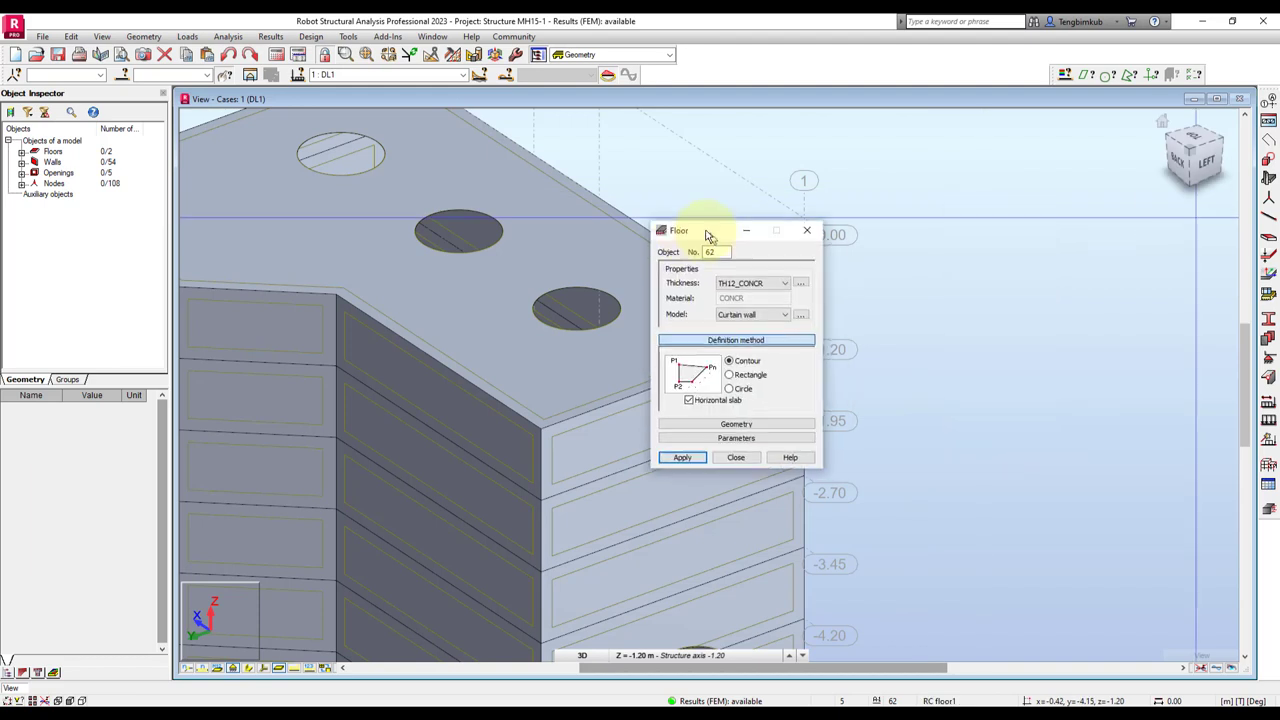
click(780, 310)
click(733, 367)
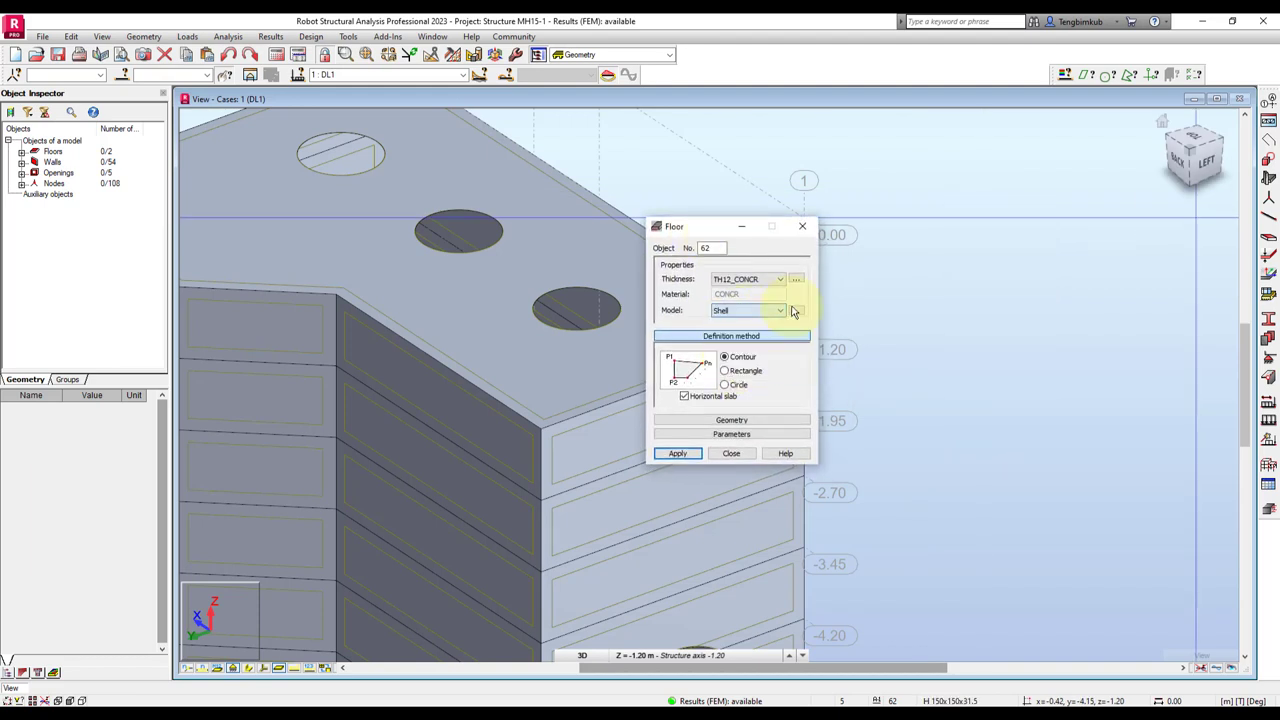
click(796, 310)
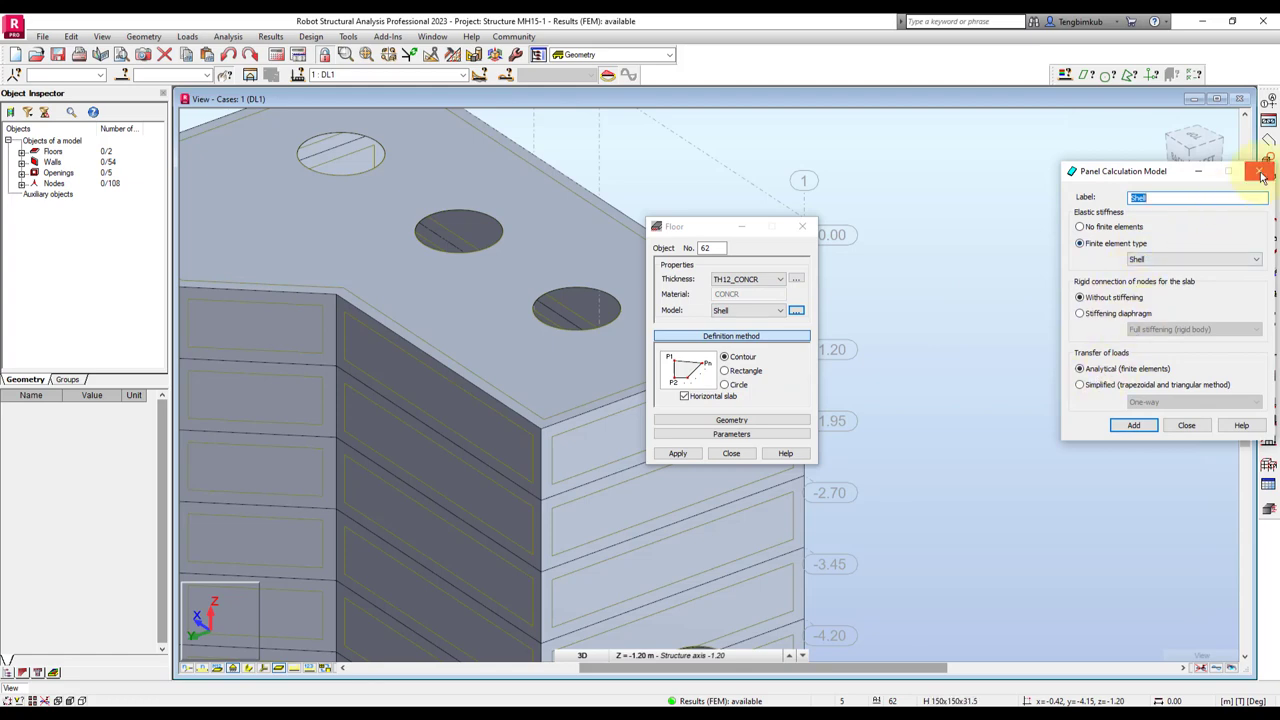
click(1260, 172)
click(806, 229)
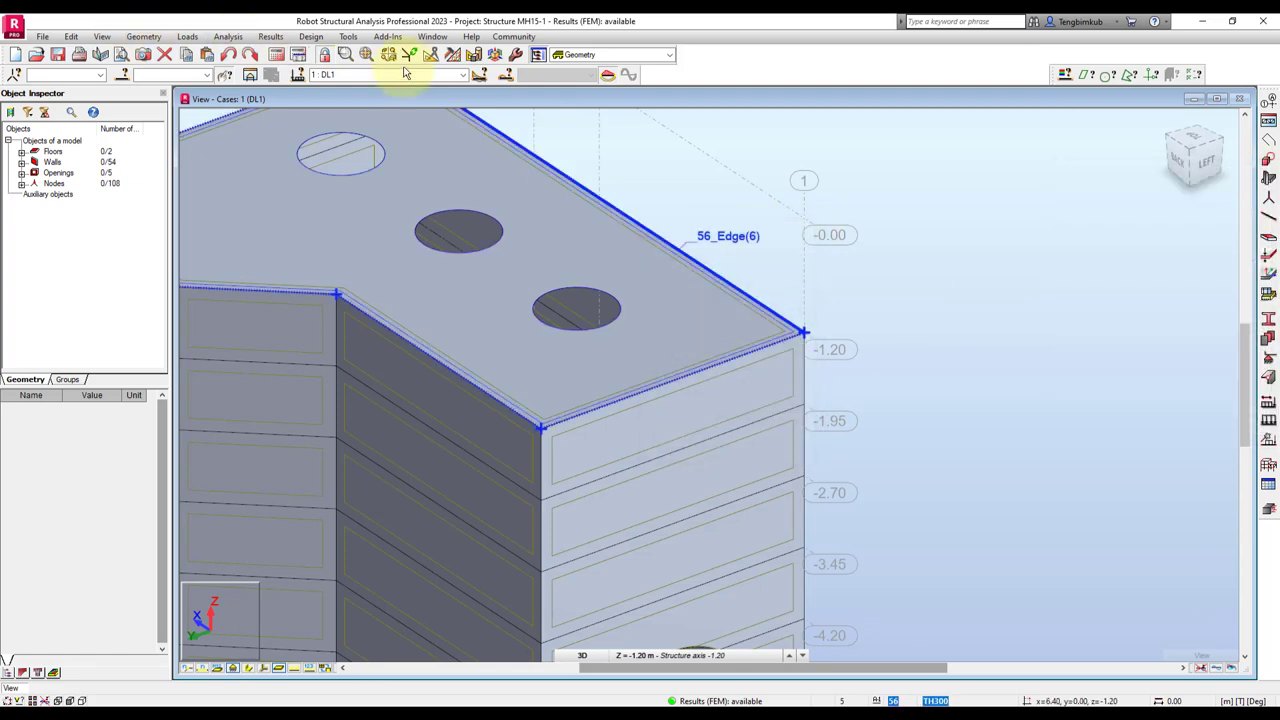
Open the Job Preferences meshing options for Panels (all) to set a 0.5 m element size.
scroll(800, 220, down, 2)
click(348, 36)
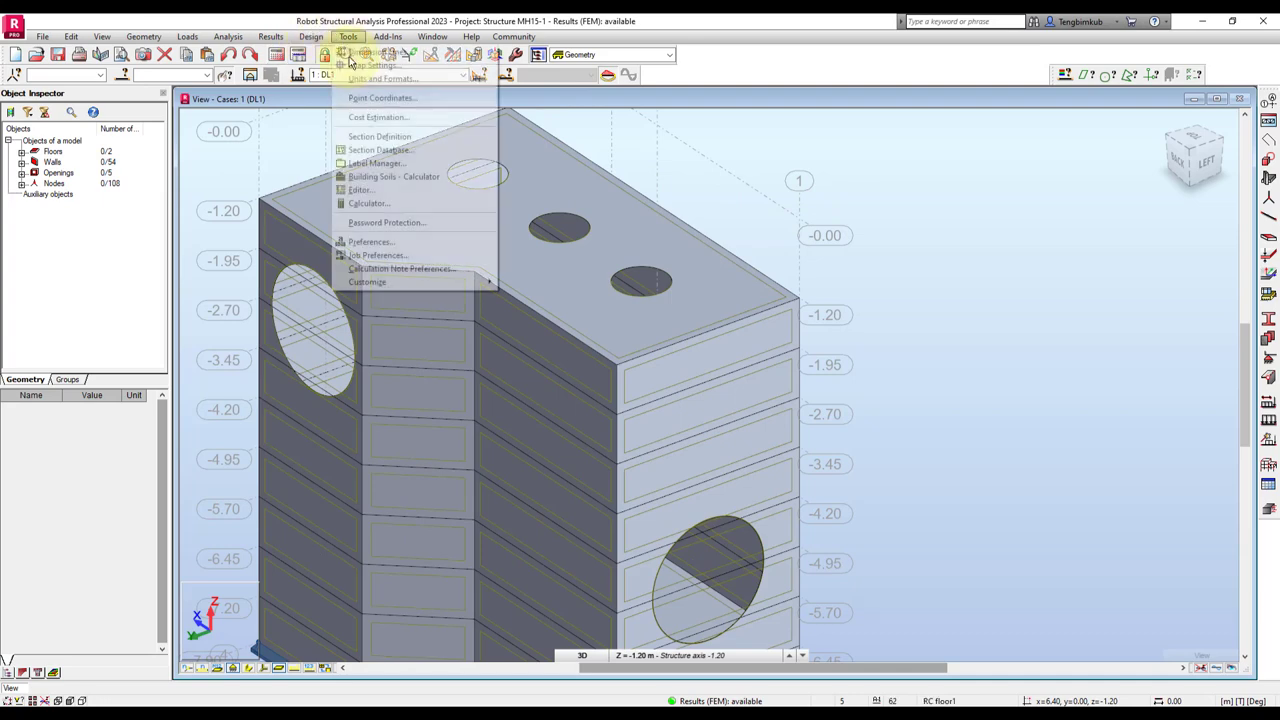
click(403, 258)
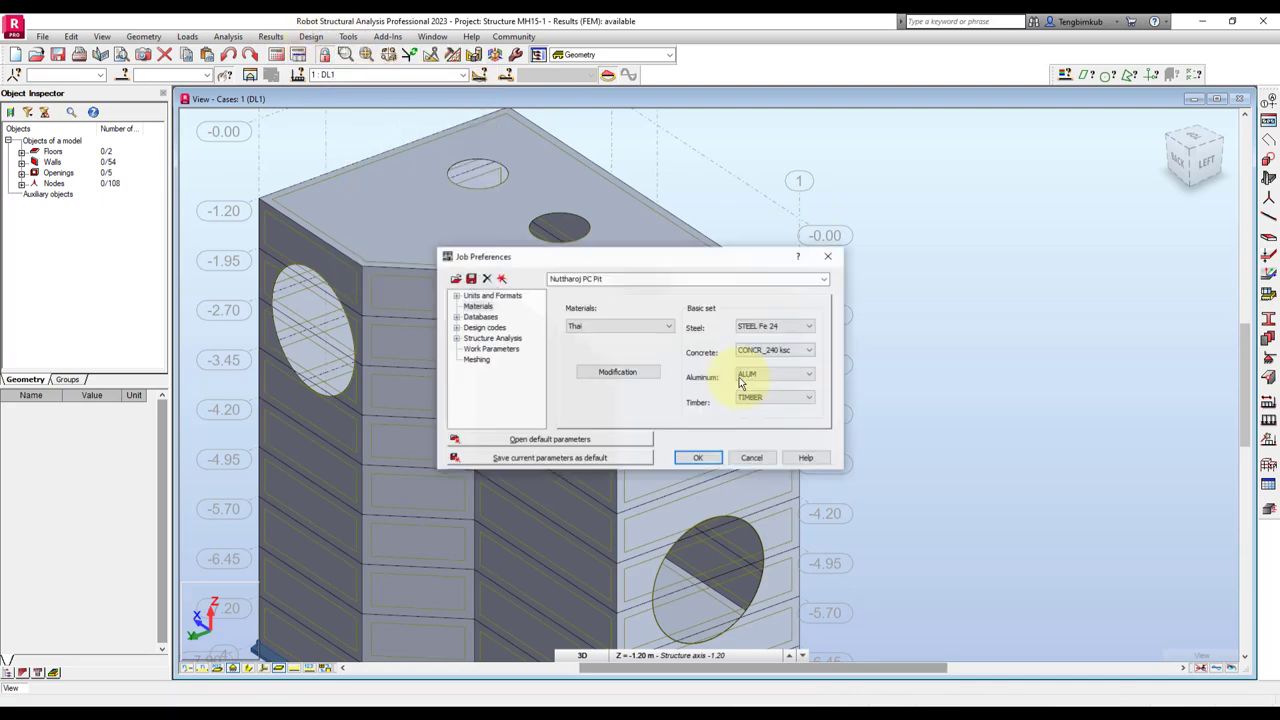
key(Escape)
click(348, 36)
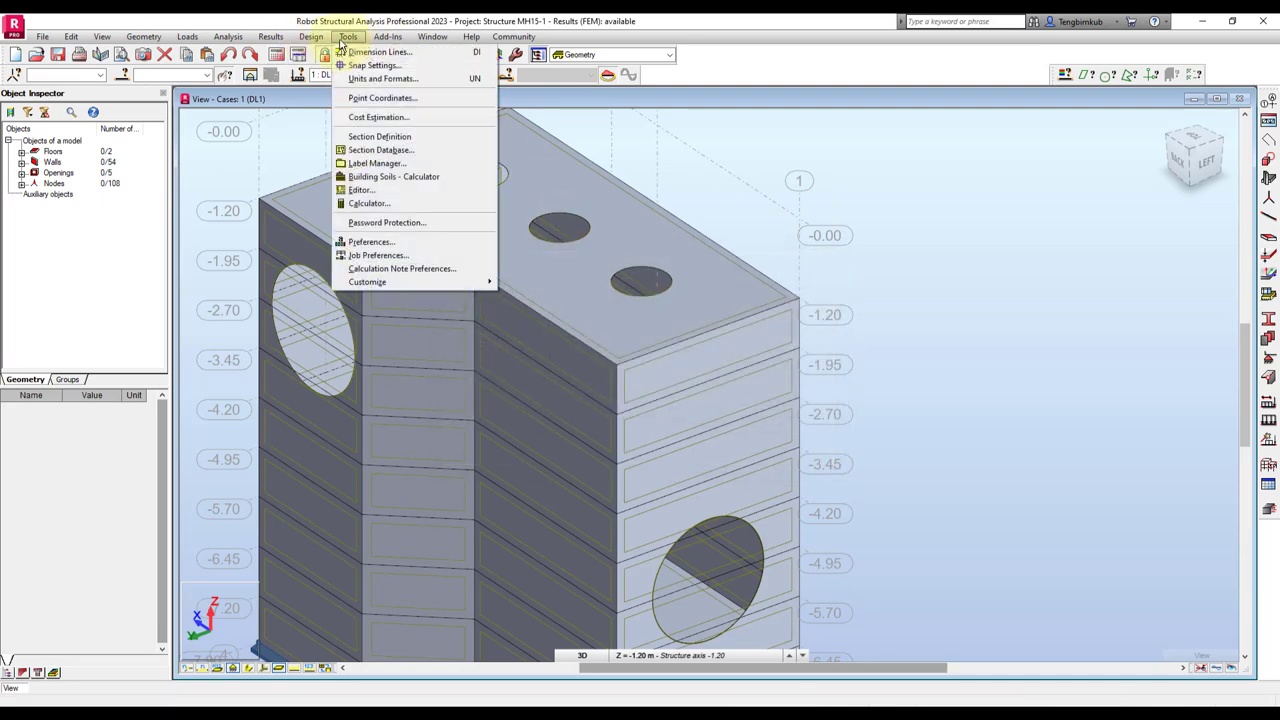
click(400, 255)
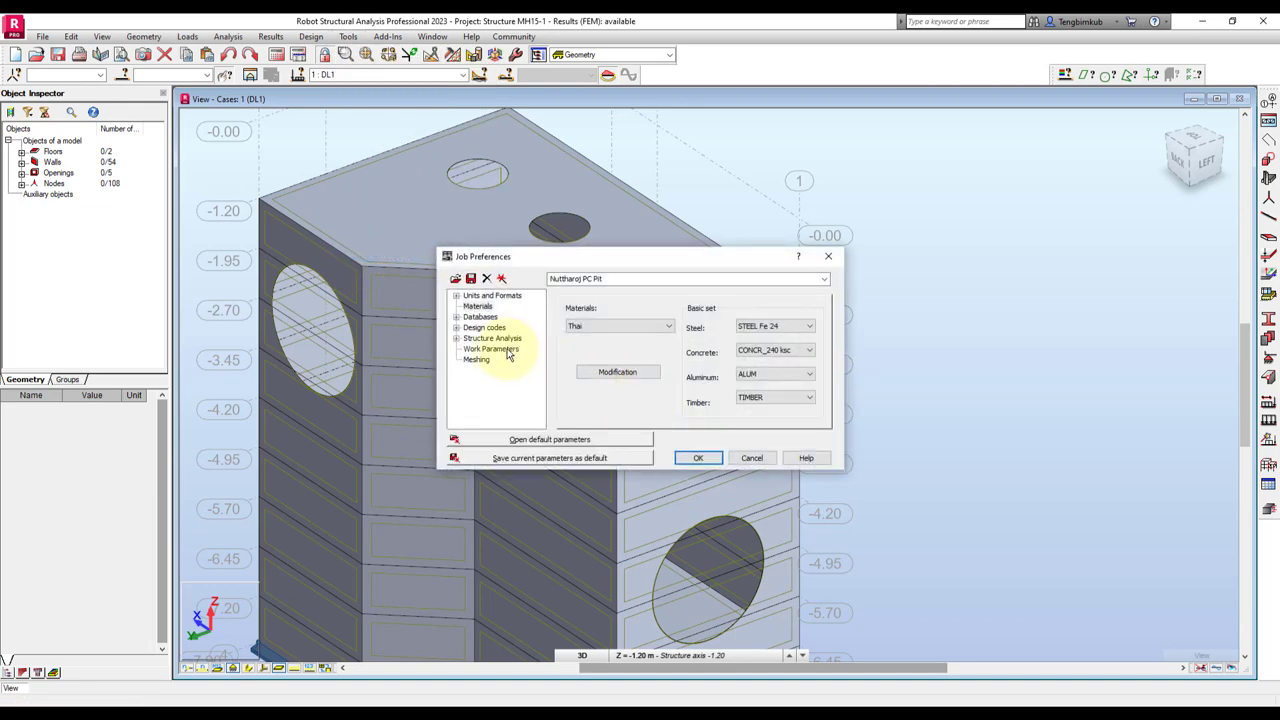
click(480, 360)
click(813, 417)
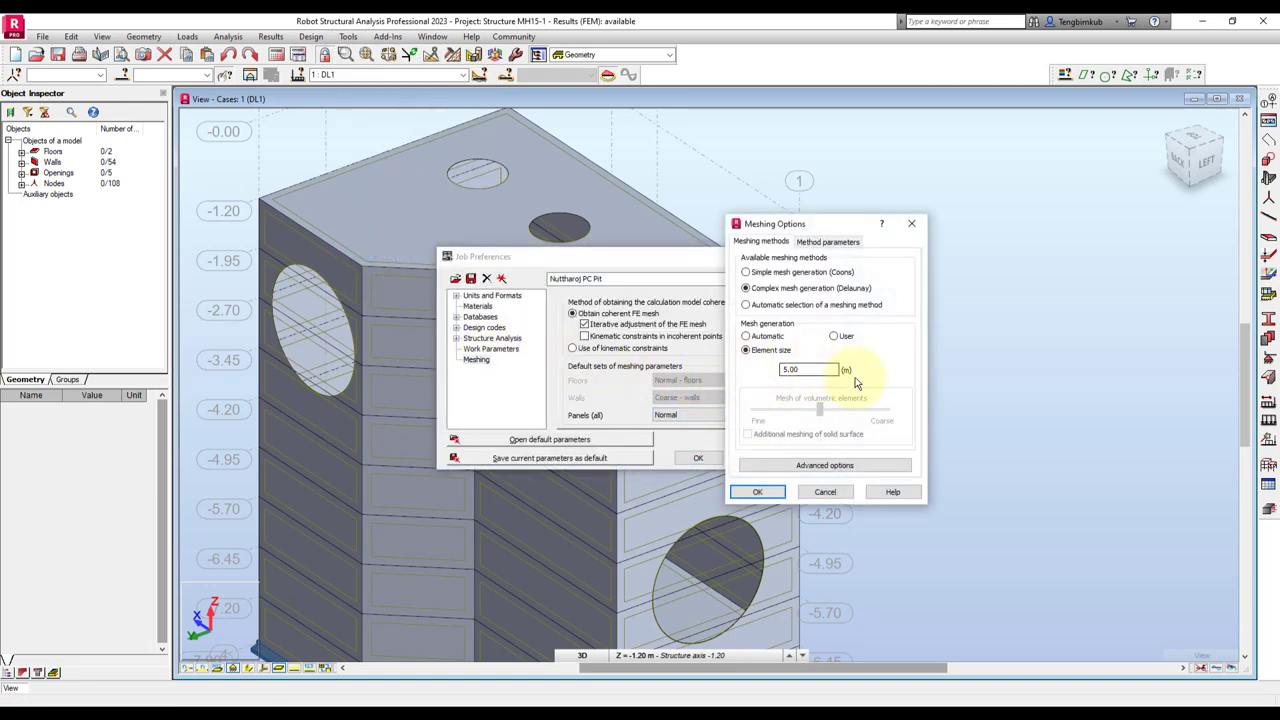
Confirm the 0.5 m mesh settings and rerun the analysis with the finer mesh.
click(766, 487)
click(698, 459)
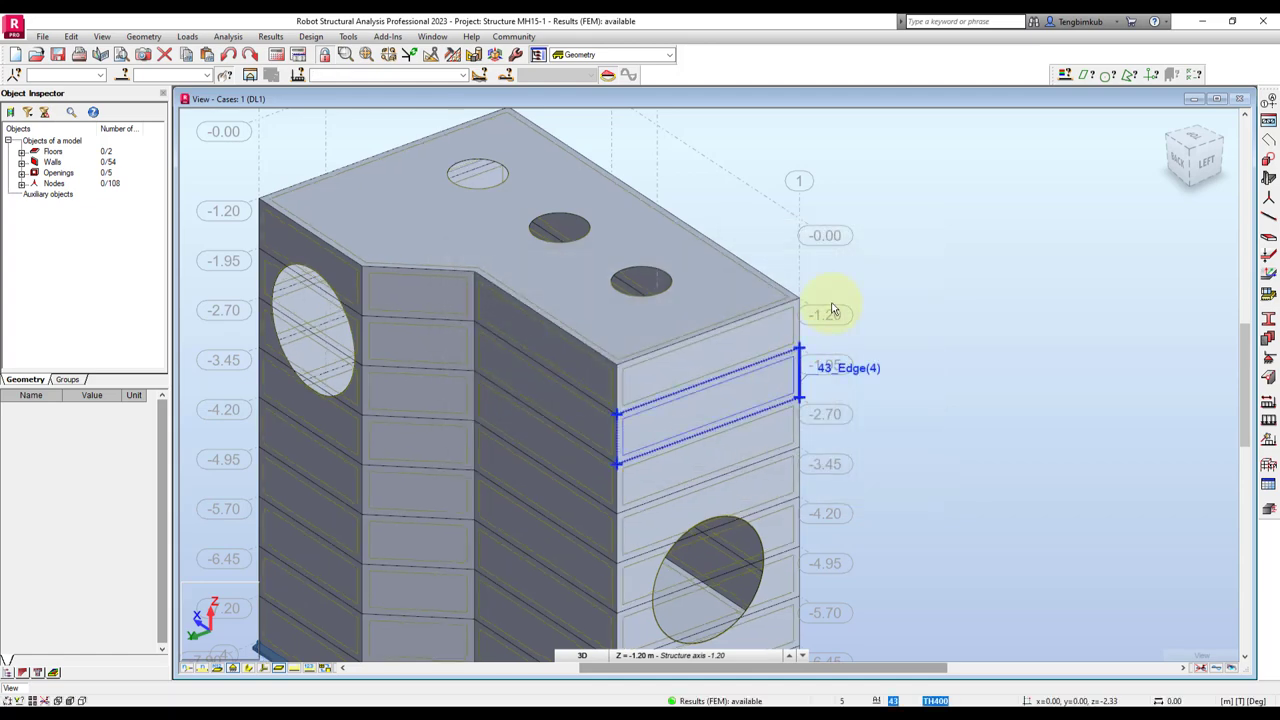
click(276, 54)
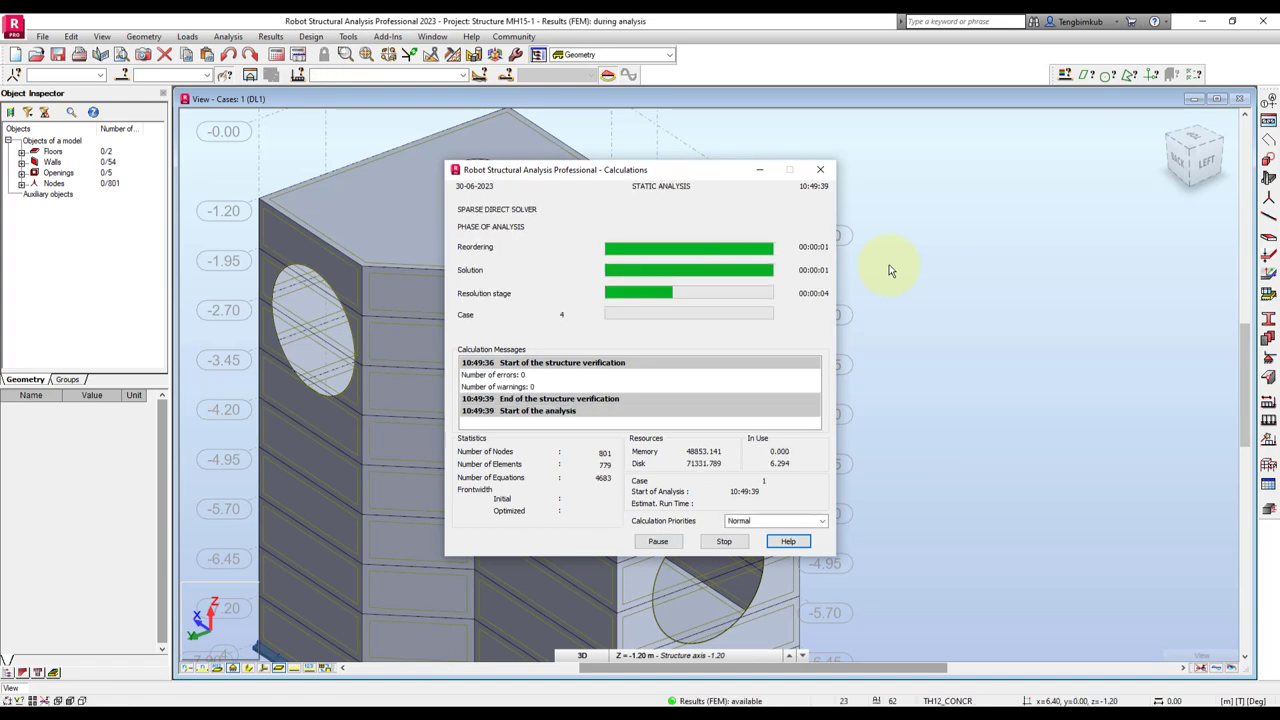
scroll(700, 334, down, 2)
scroll(698, 347, up, 3)
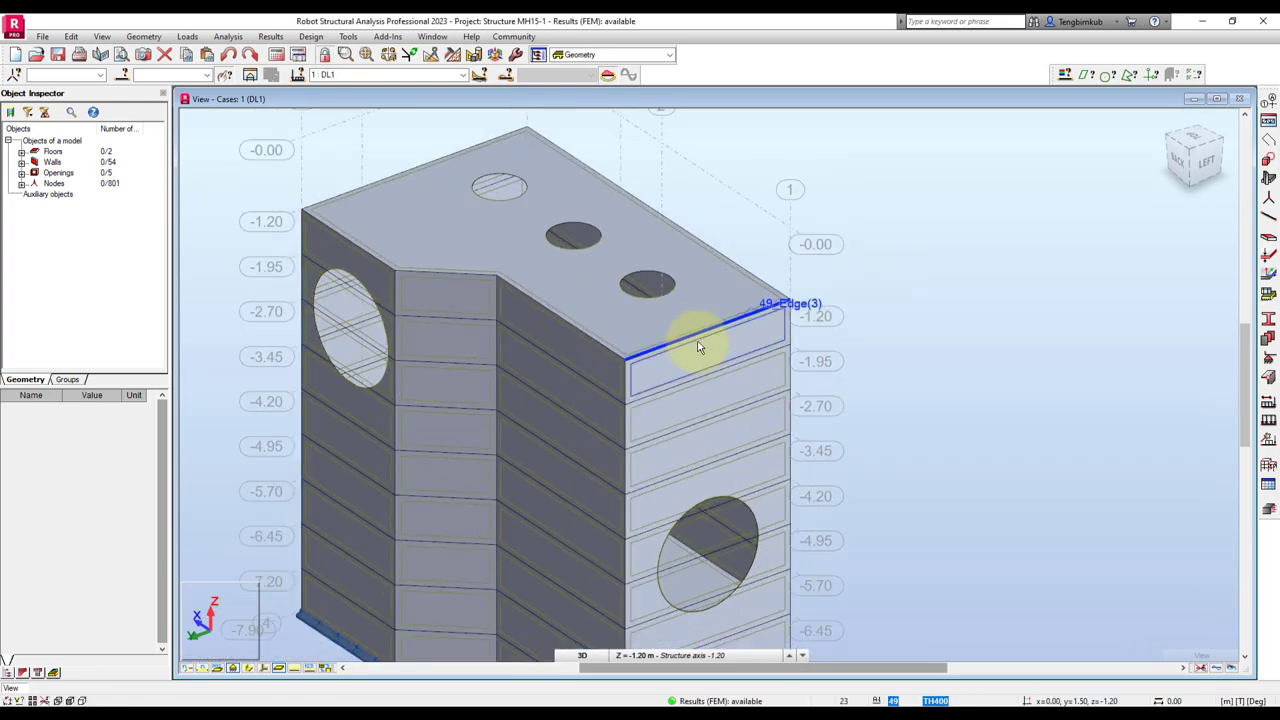
scroll(698, 347, up, 1)
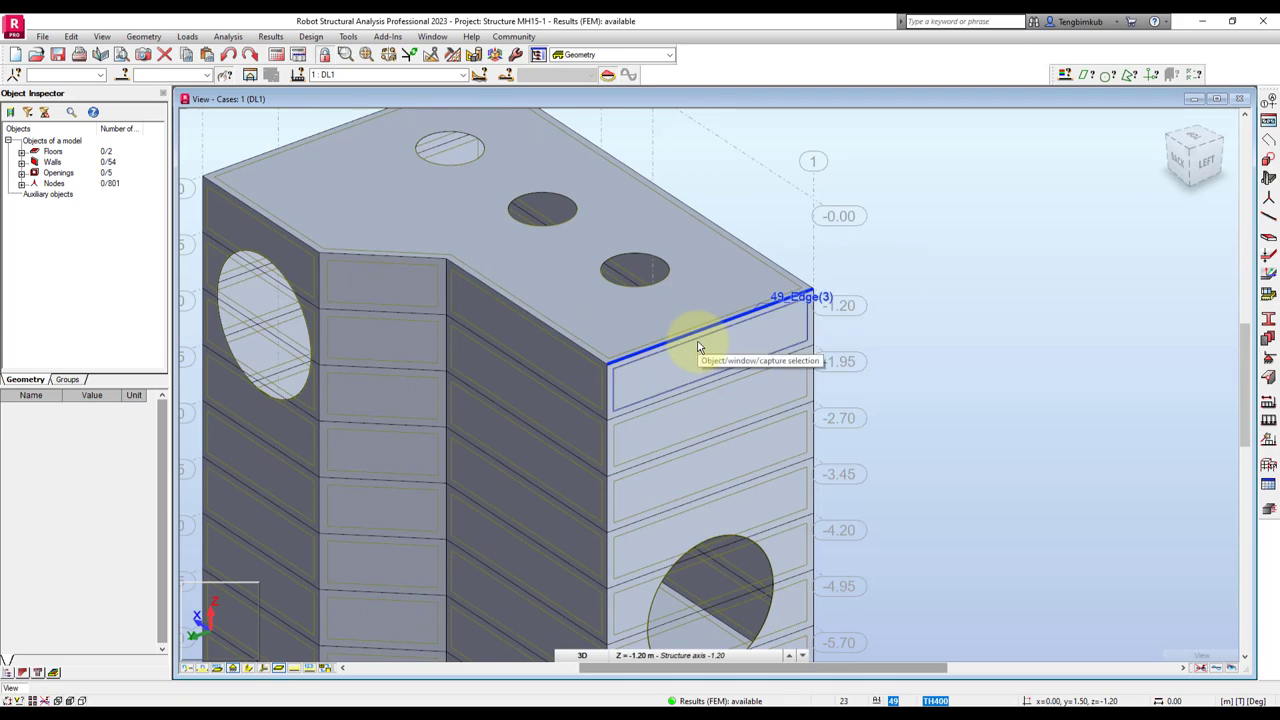
scroll(862, 357, down, 2)
scroll(862, 357, down, 1)
scroll(853, 358, down, 1)
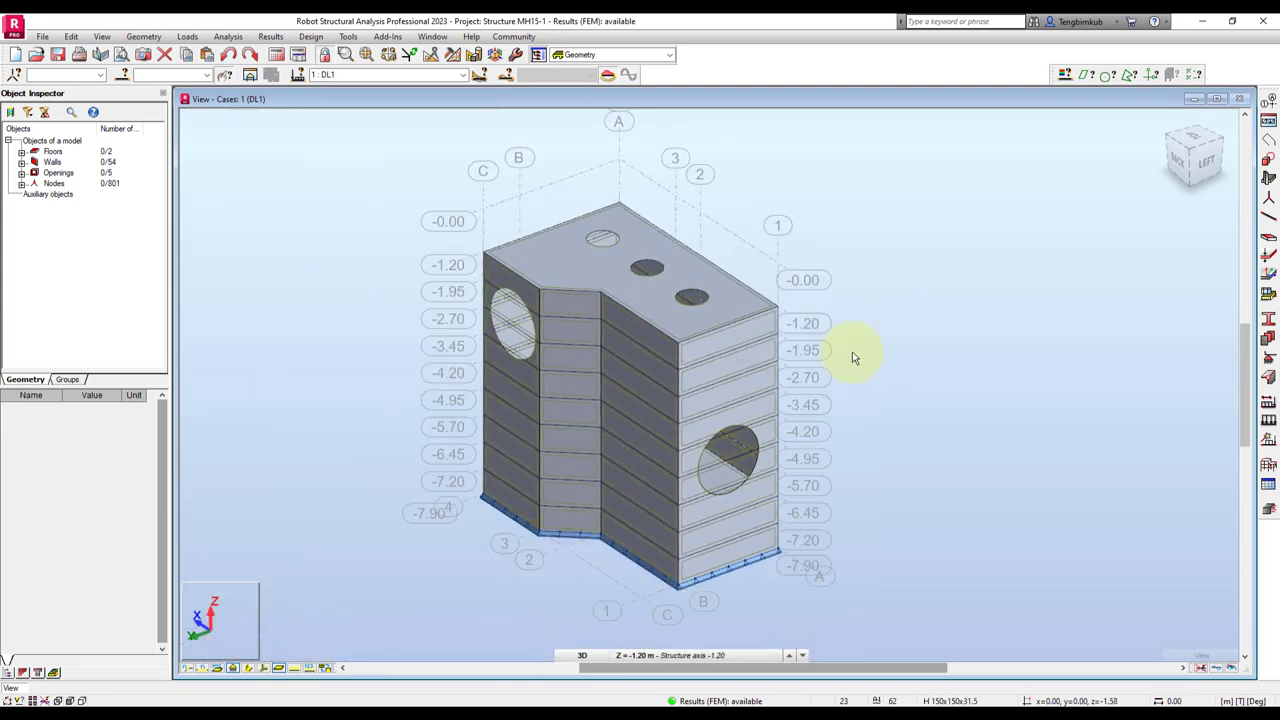
Check the units in Job Preferences, then bring up the Tools palette.
click(1236, 700)
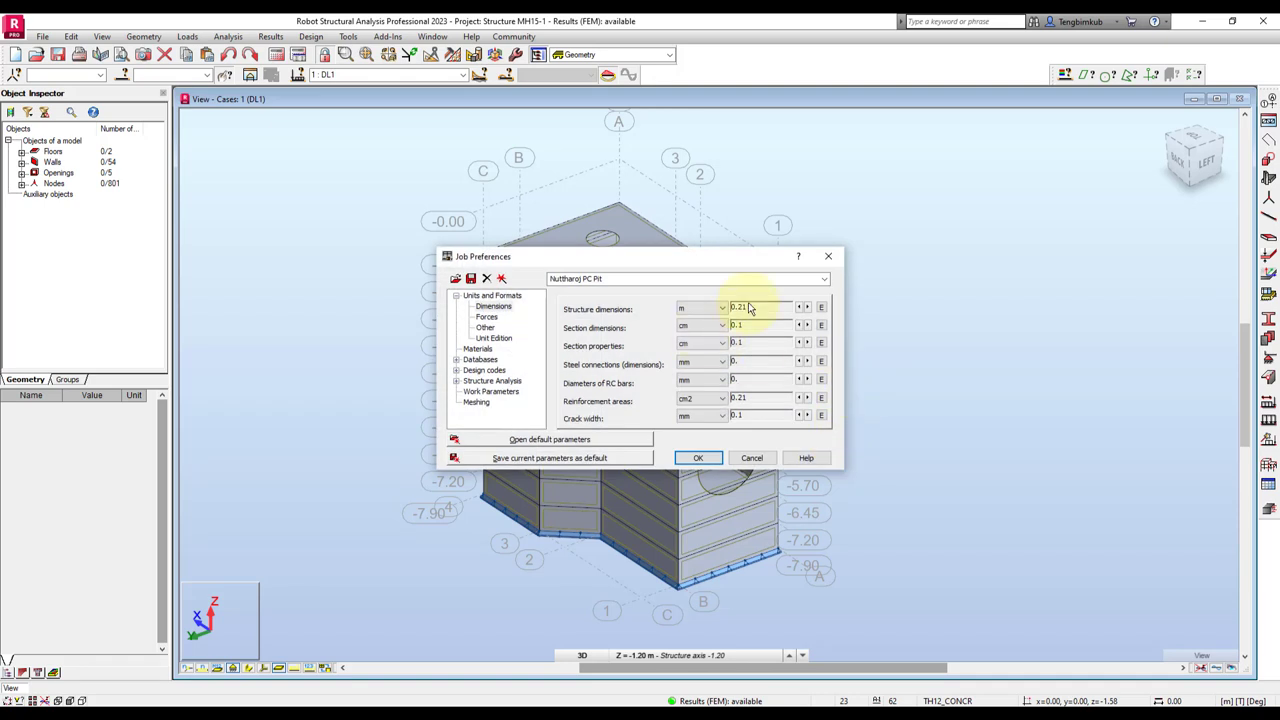
click(828, 256)
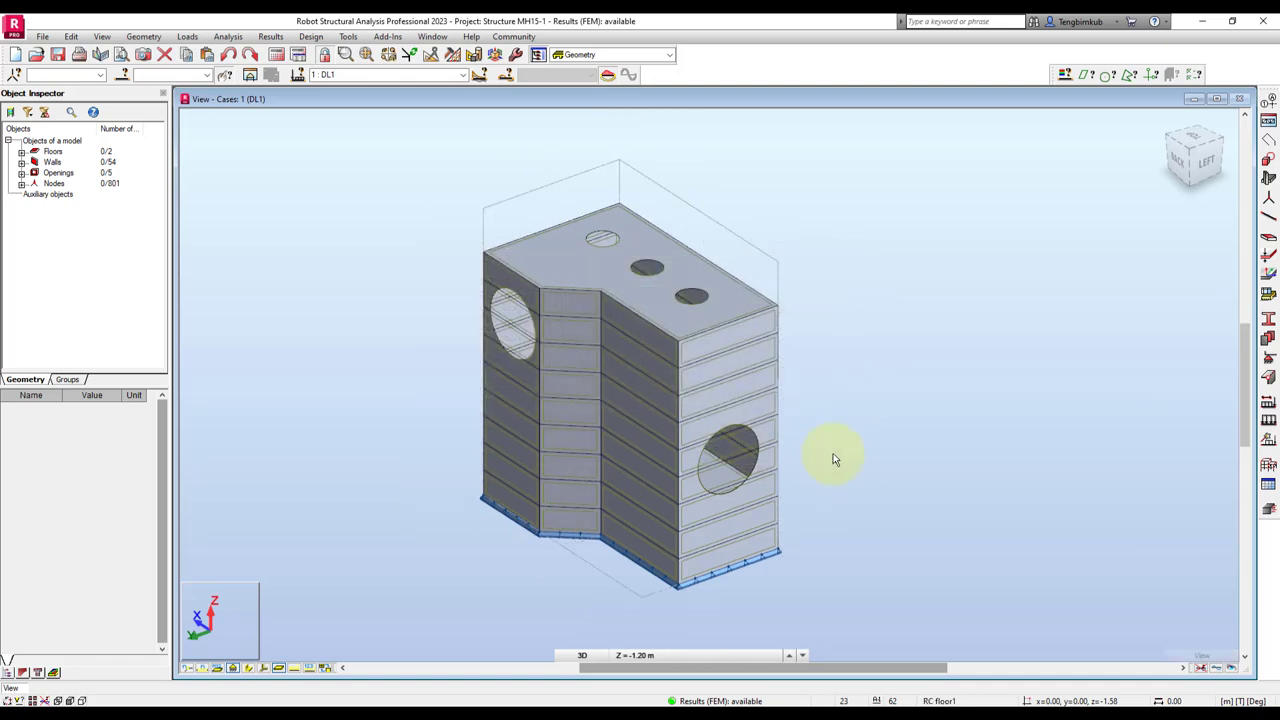
click(516, 55)
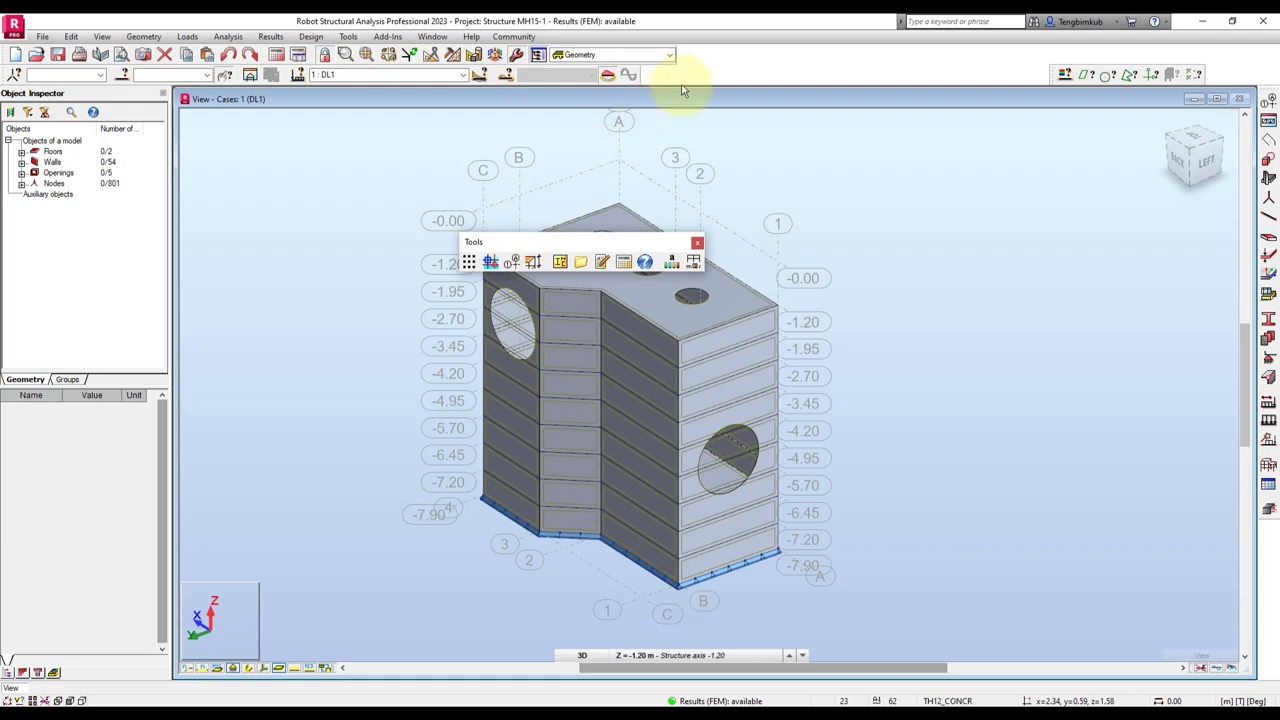
Dock the Tools palette and add a 3.00 m dimension line along the top wall edge at -1.20.
drag(682, 90, 705, 78)
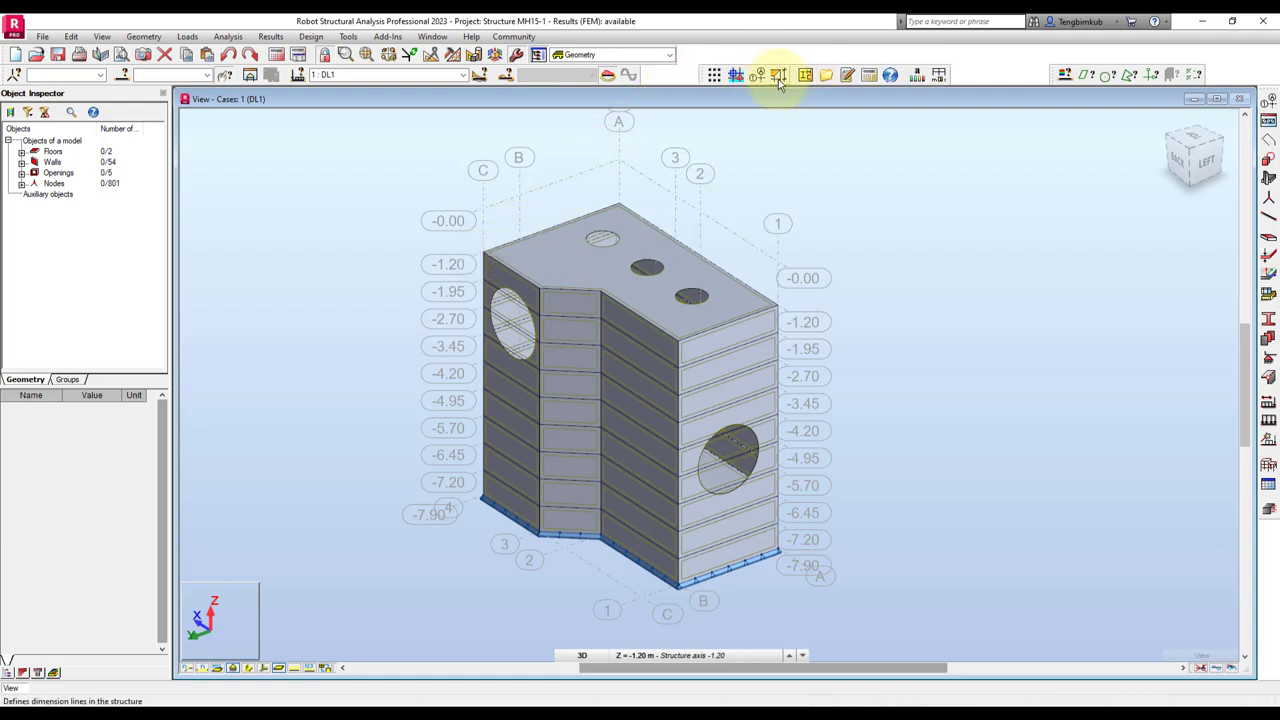
click(779, 75)
click(679, 340)
middle_drag(734, 362, 696, 490)
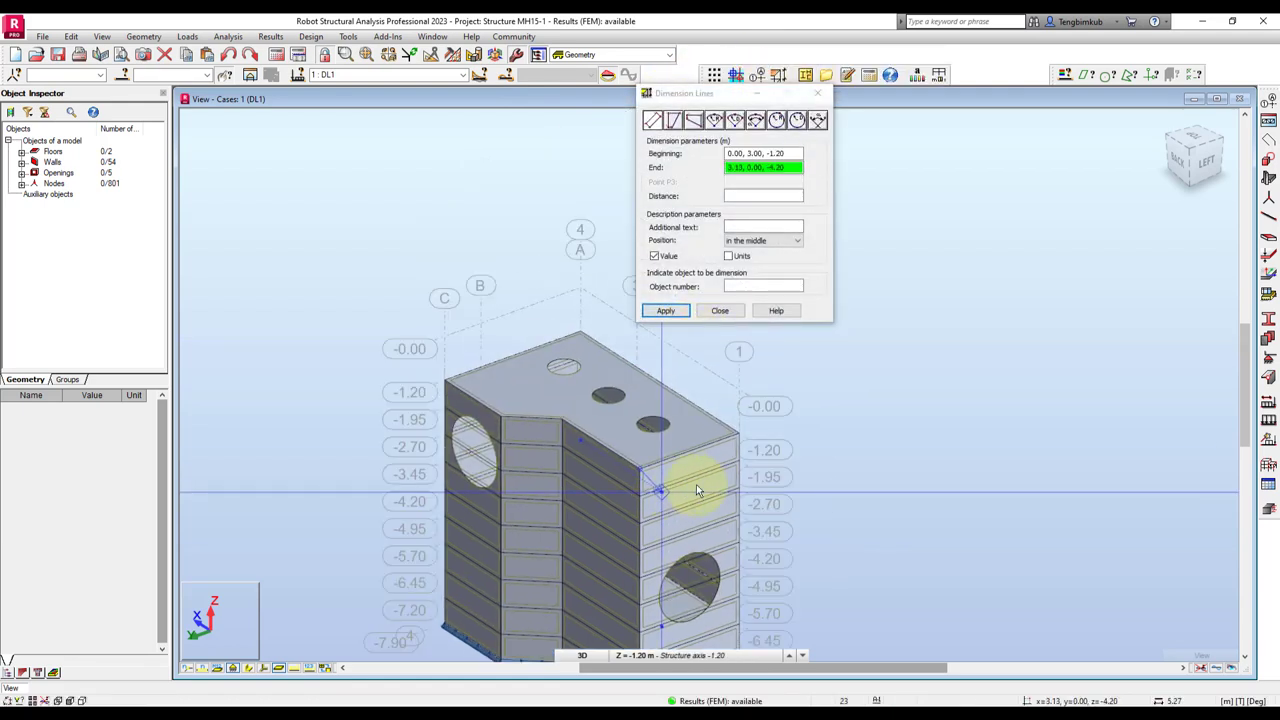
click(739, 459)
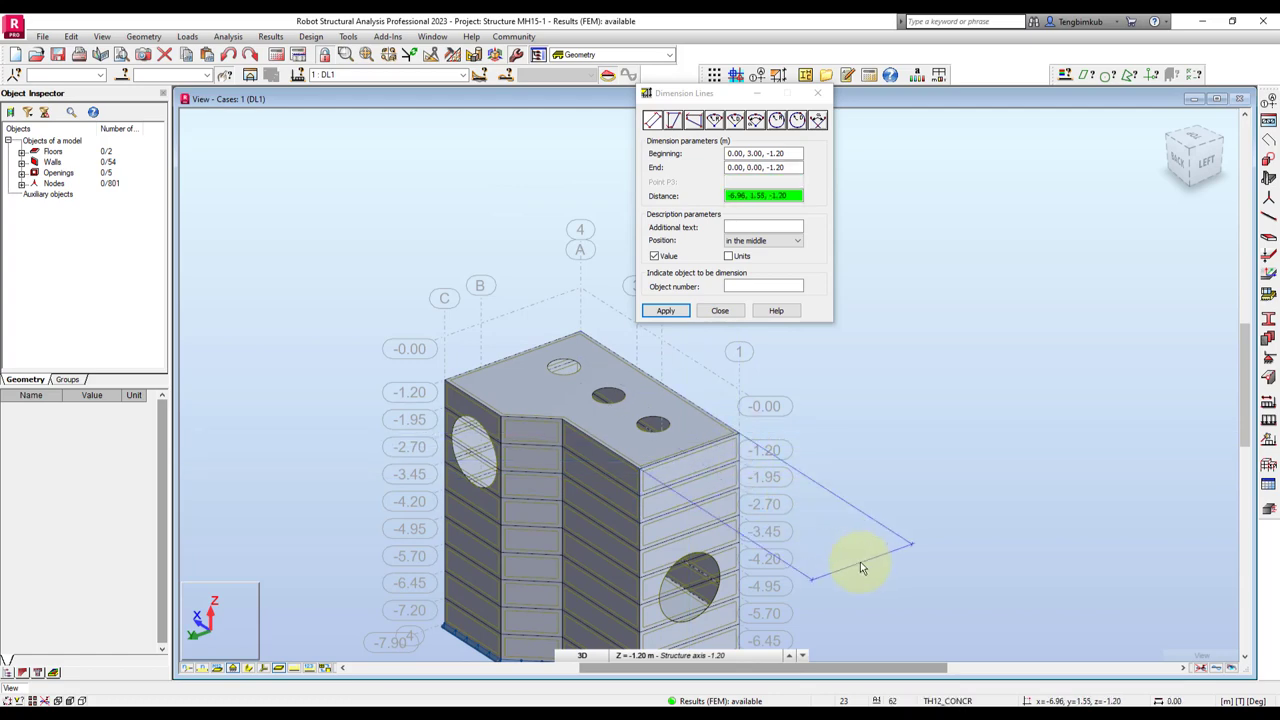
click(900, 470)
click(720, 310)
scroll(745, 445, up, 2)
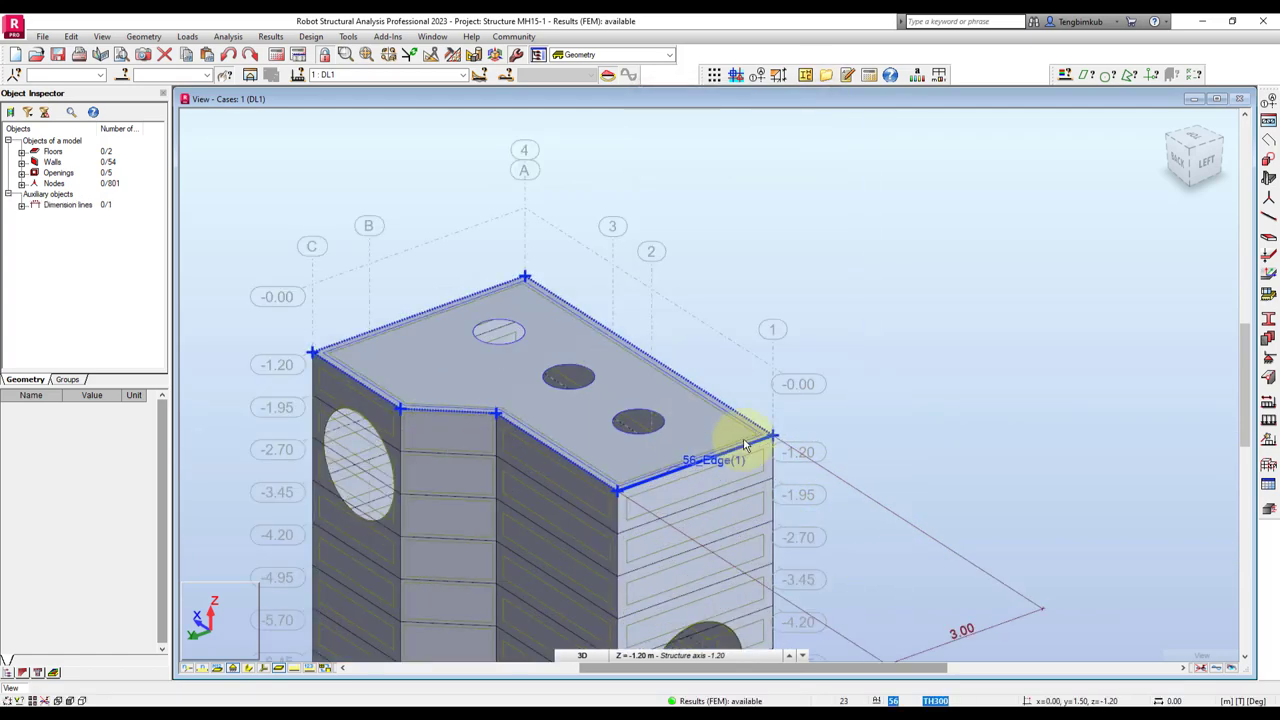
scroll(745, 445, up, 1)
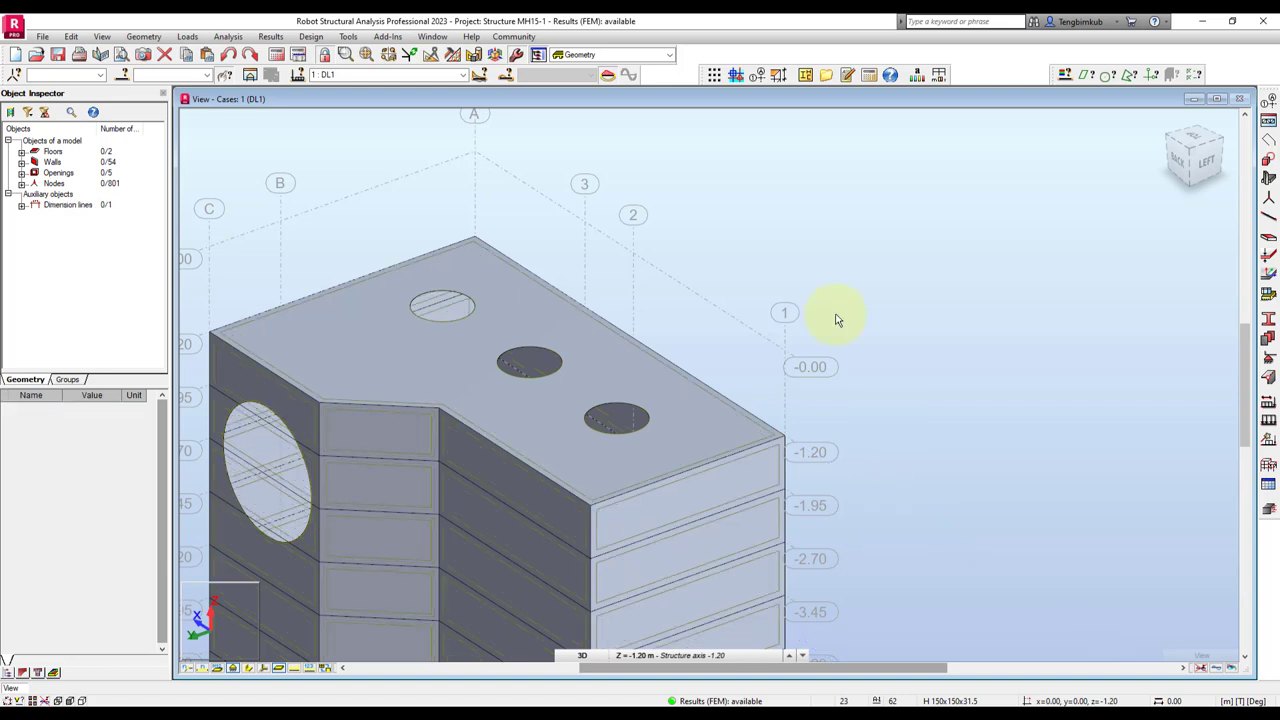
middle_drag(829, 314, 746, 157)
Delete the FE mesh, give all panels Coons meshing with 0.50 m elements, and regenerate it.
click(453, 55)
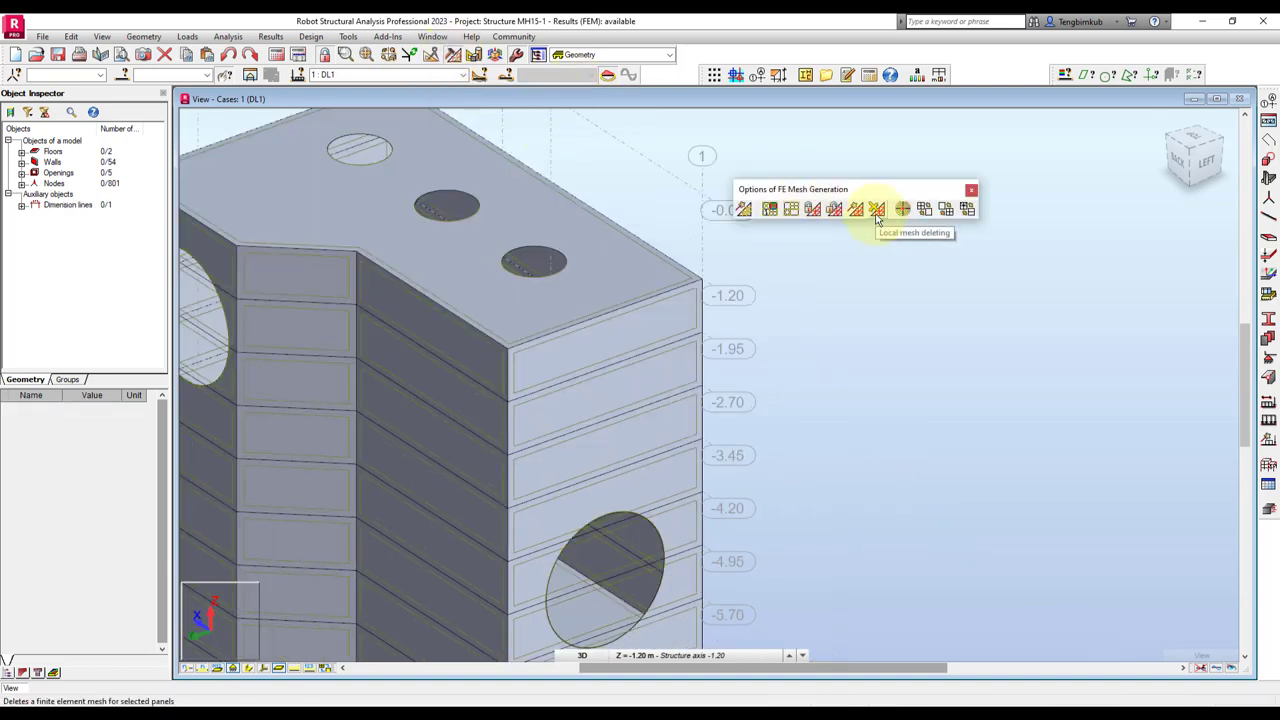
click(880, 217)
click(677, 394)
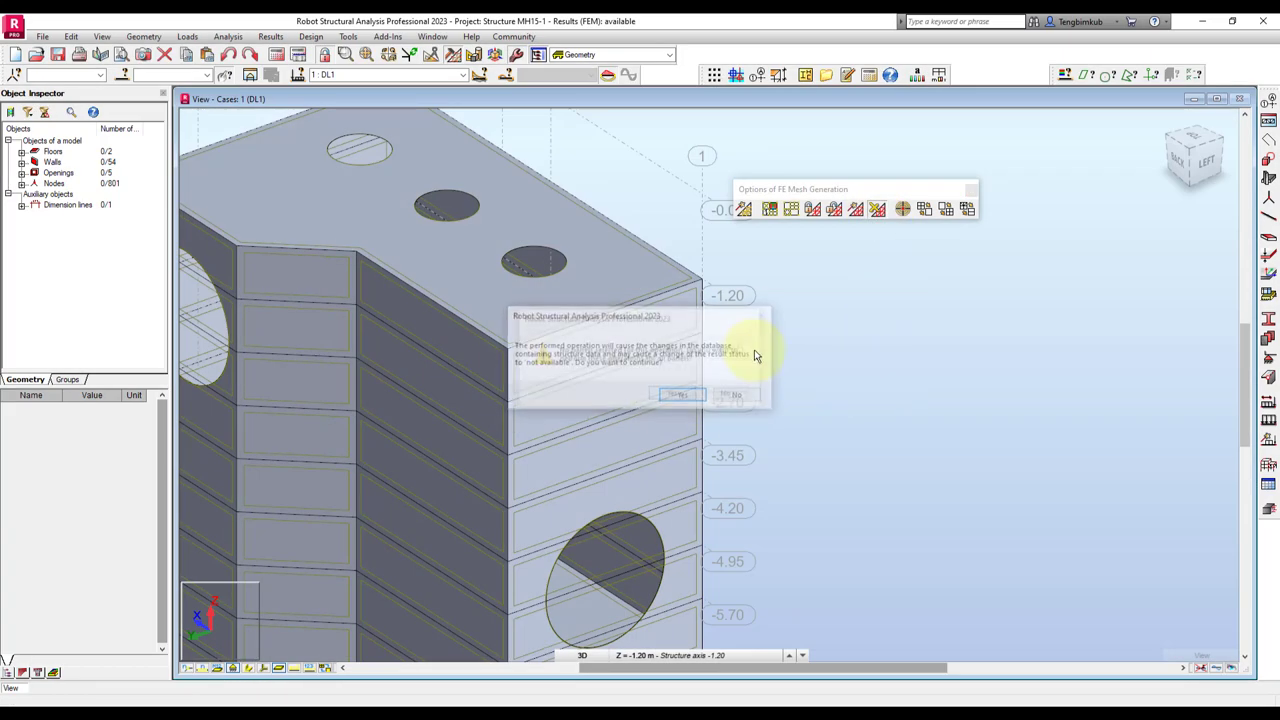
click(690, 394)
key(ctrl+a)
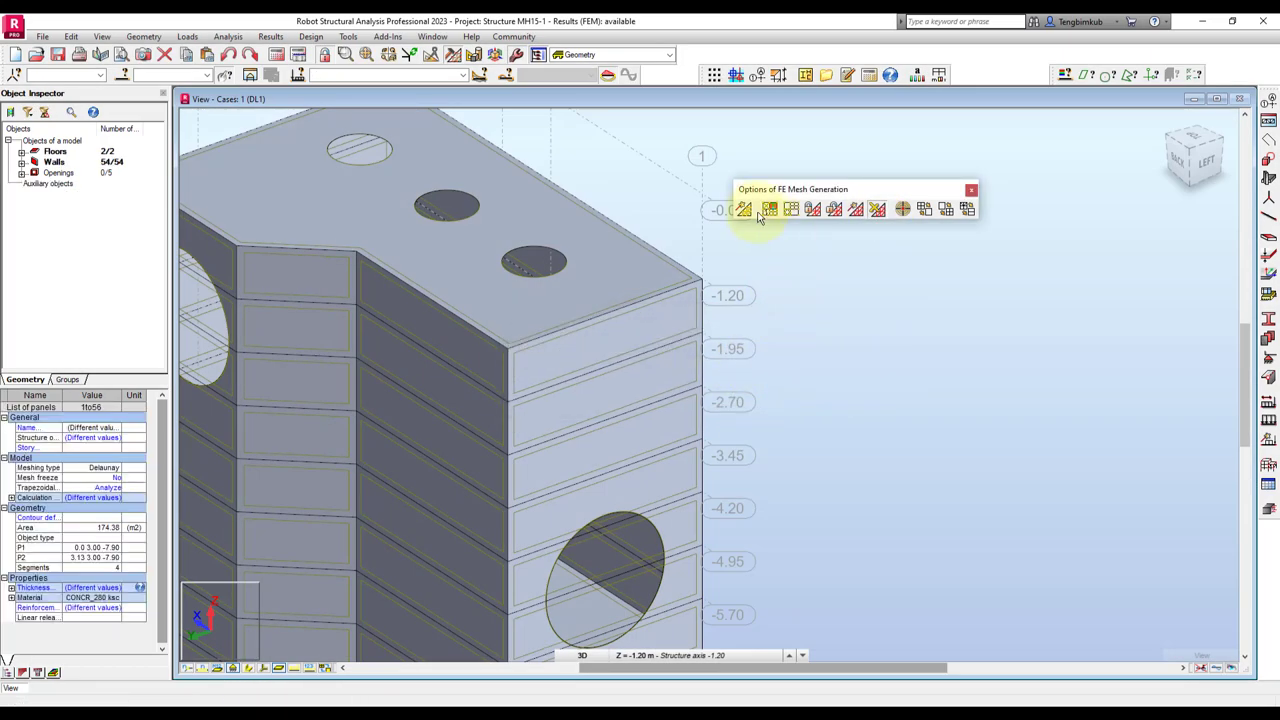
click(770, 210)
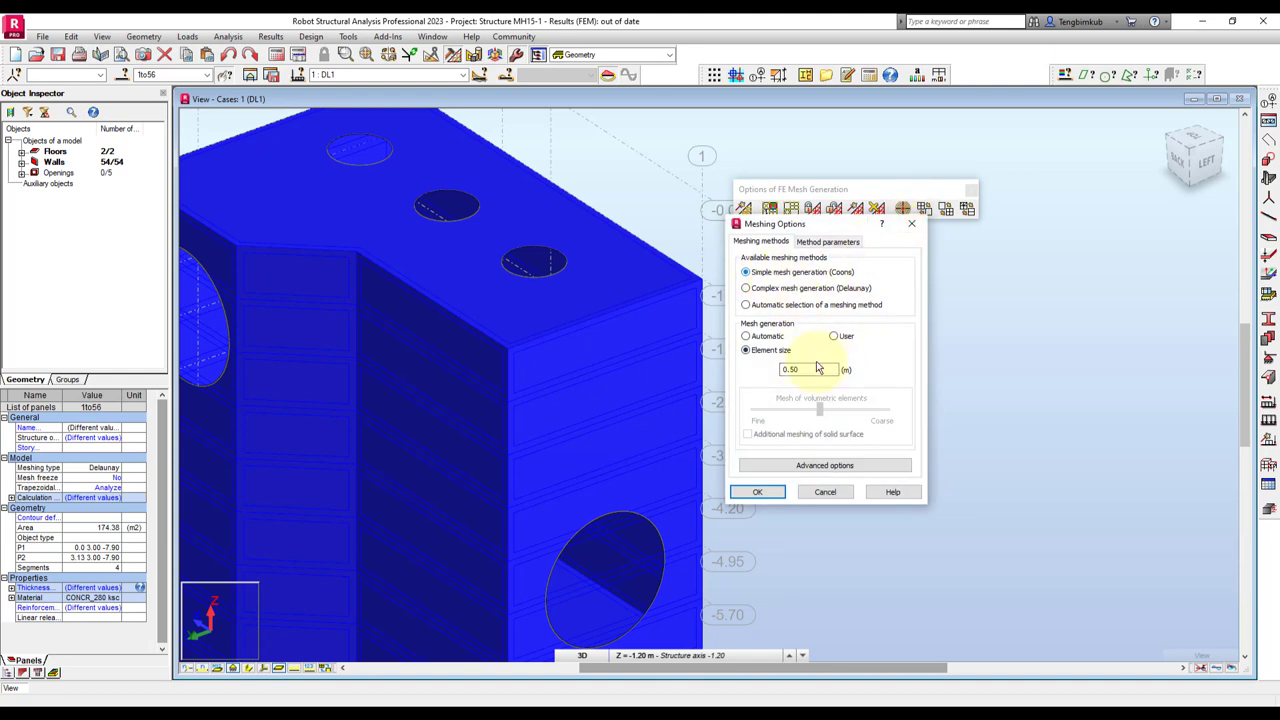
click(759, 494)
click(747, 210)
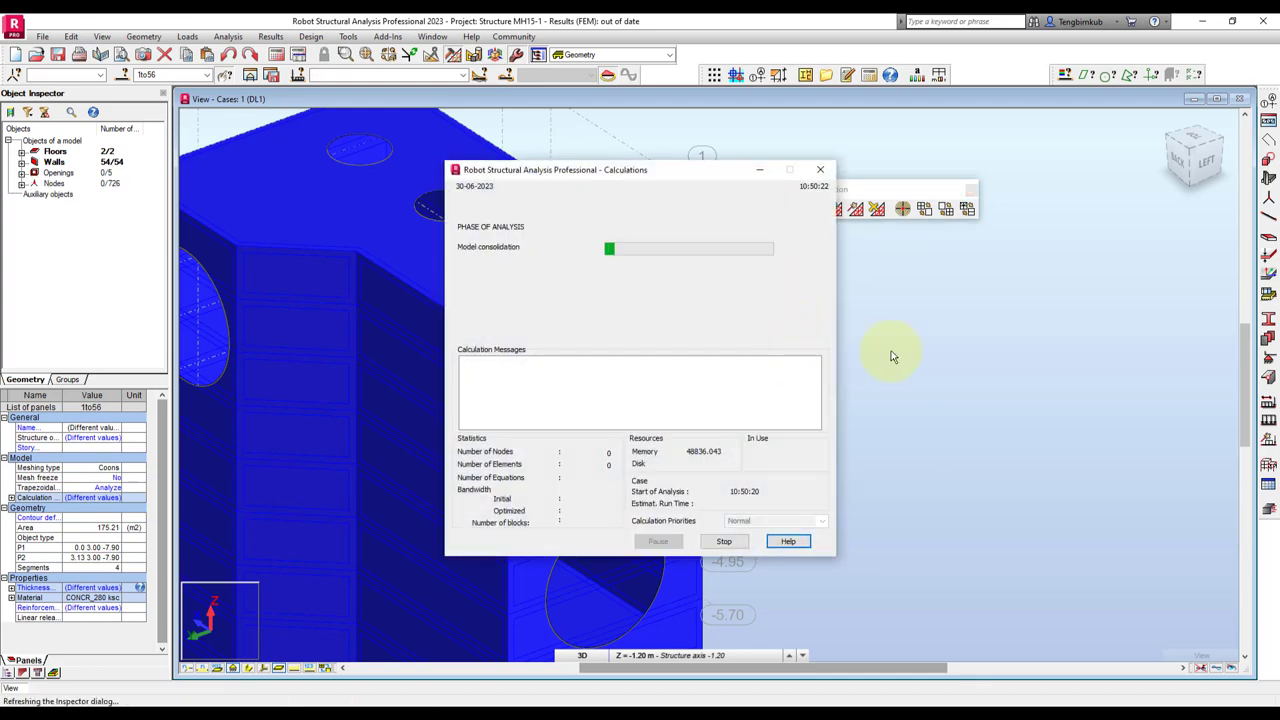
scroll(810, 316, down, 3)
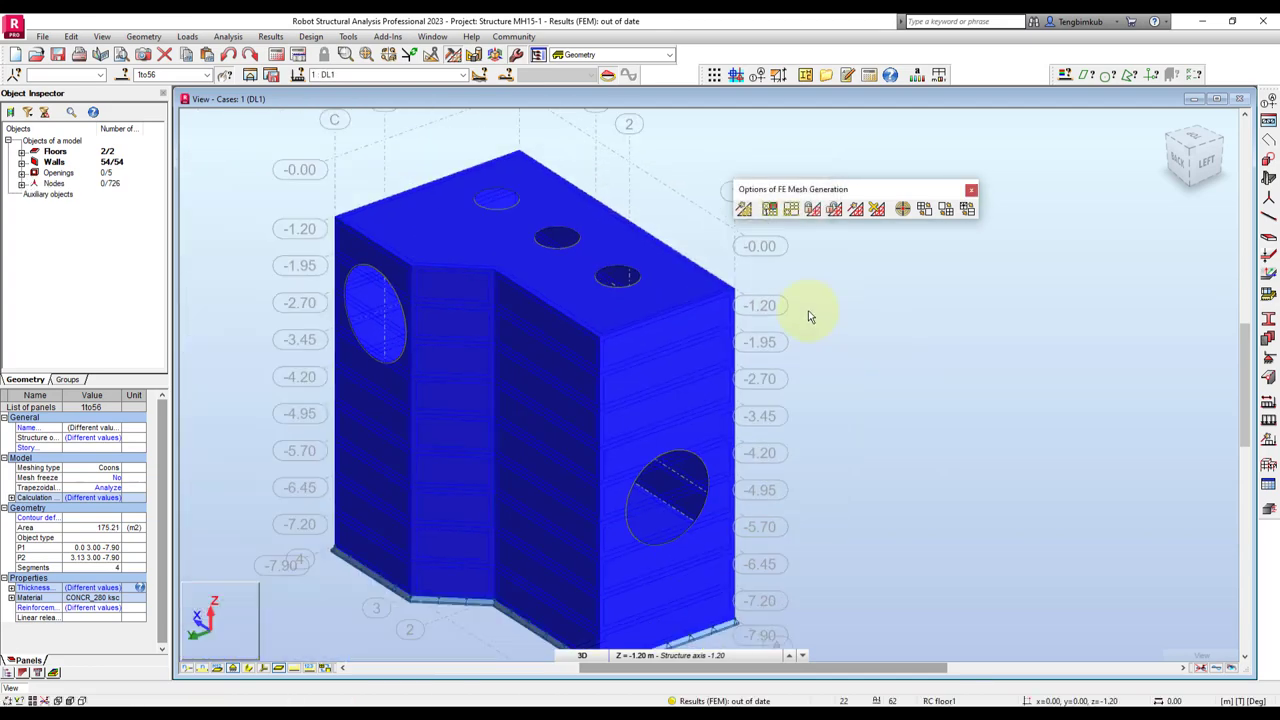
click(971, 191)
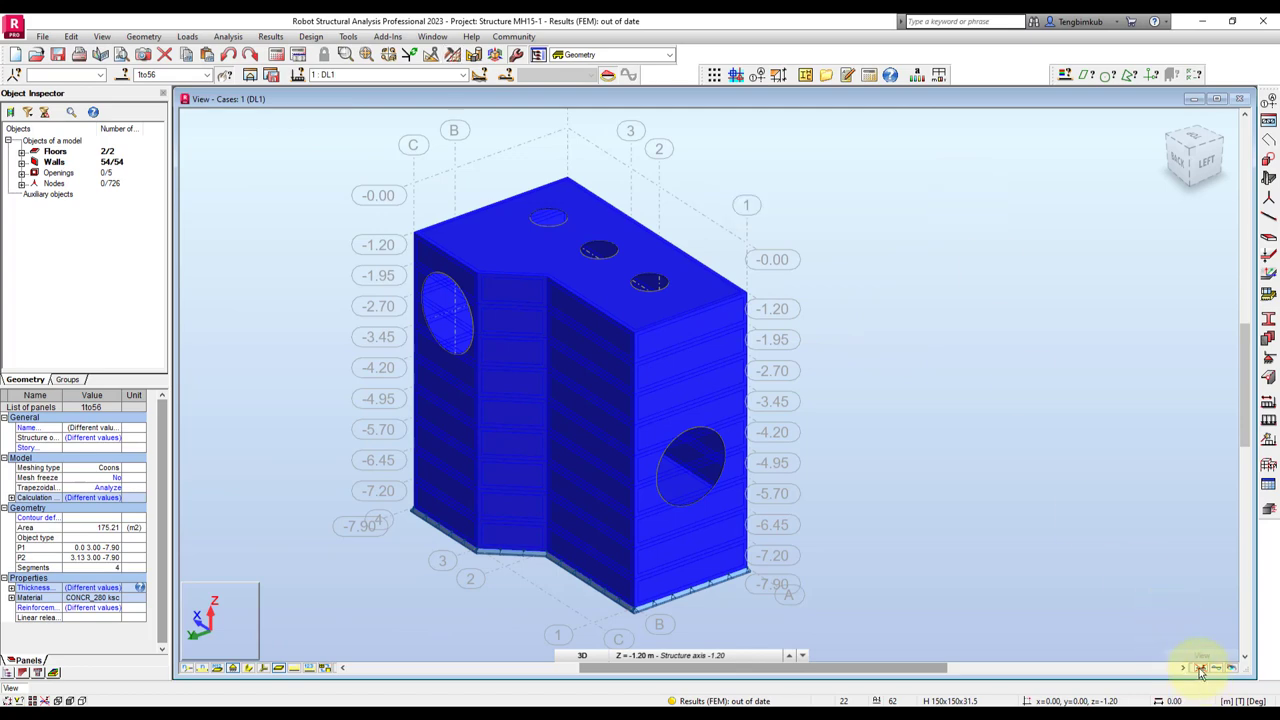
Clear the selection, show the FE mesh on the panels and inspect the top floor slab.
click(1075, 518)
click(1201, 669)
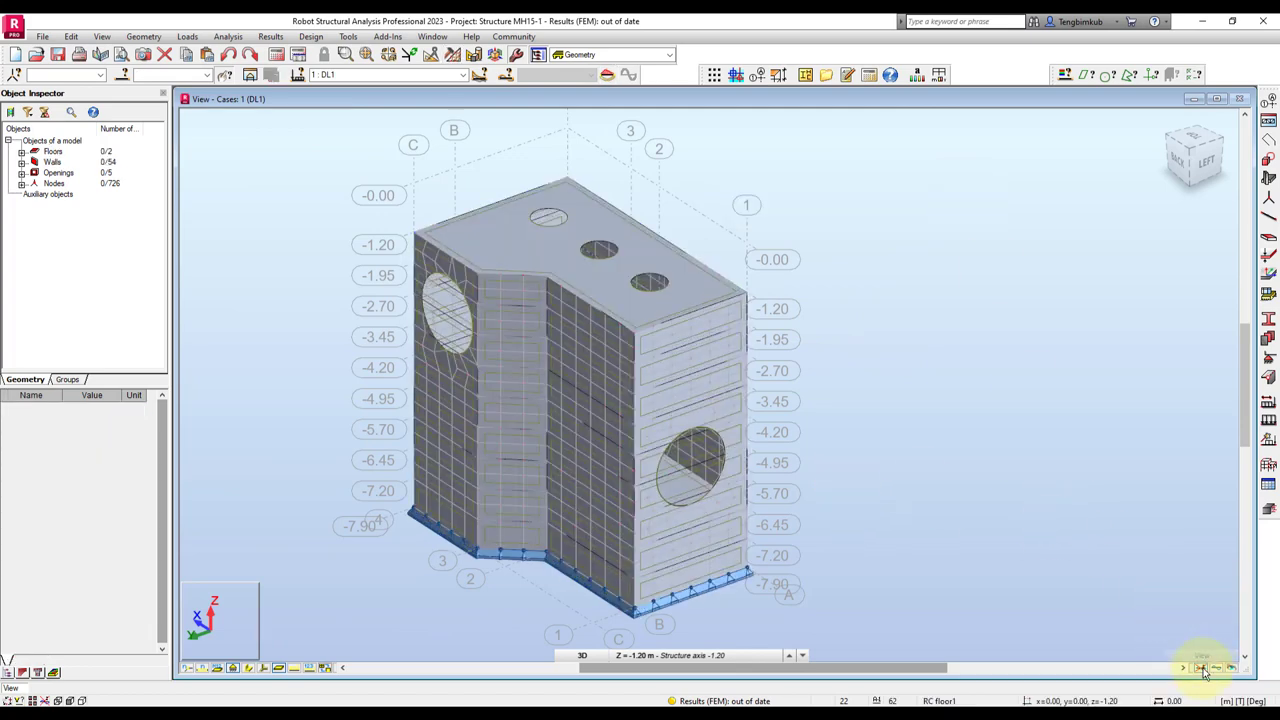
mouse_move(742, 369)
shift+middle_down()
mouse_move(754, 309)
mouse_move(814, 349)
mouse_move(877, 354)
mouse_move(766, 340)
mouse_move(800, 354)
mouse_move(651, 240)
shift+middle_up()
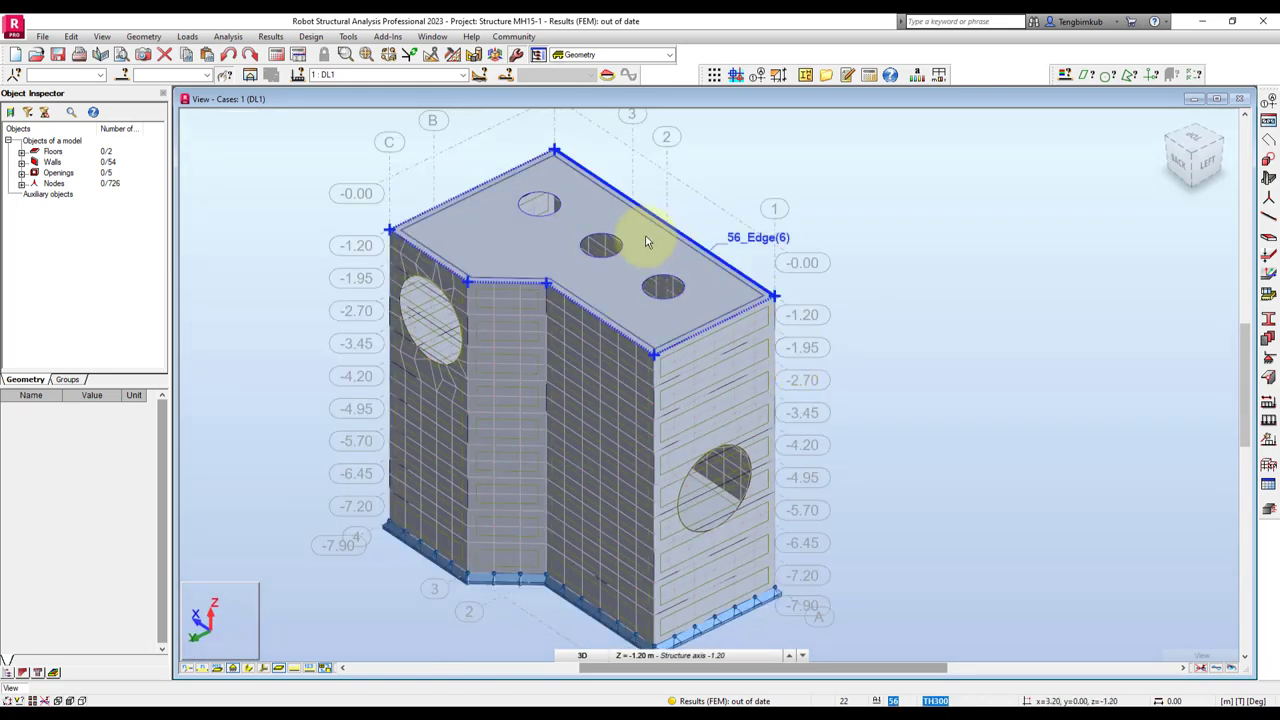
scroll(666, 247, up, 3)
click(666, 247)
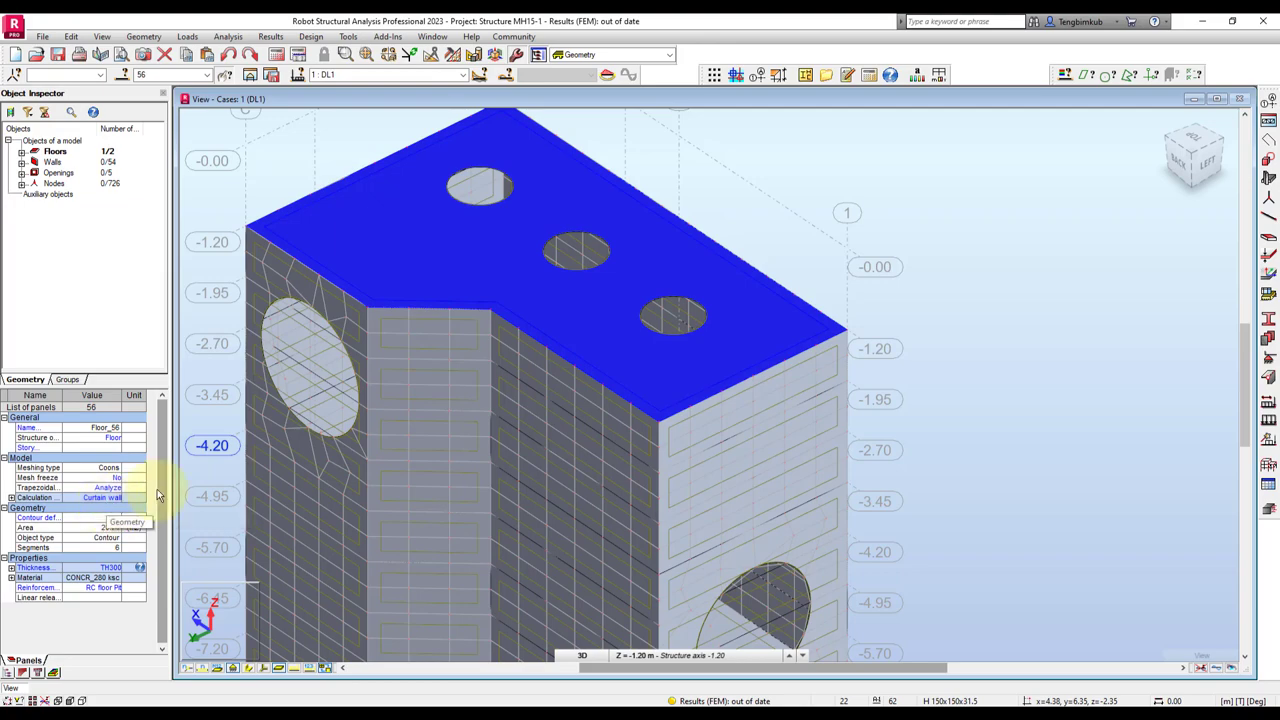
Reorient the view to a frontal angle and select wall panel Wall_49 to check its properties.
click(870, 244)
scroll(870, 244, down, 2)
shift+middle_drag(870, 244, 900, 351)
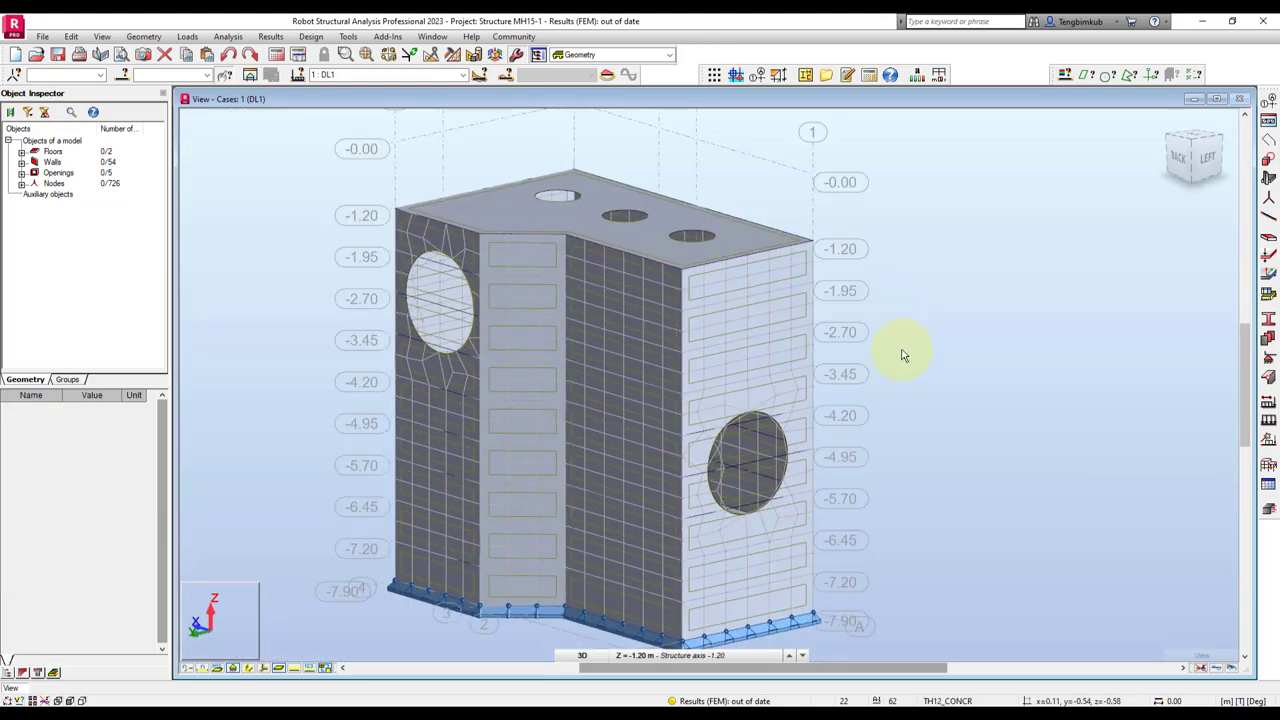
scroll(900, 351, up, 5)
scroll(686, 263, up, 2)
scroll(714, 257, down, 4)
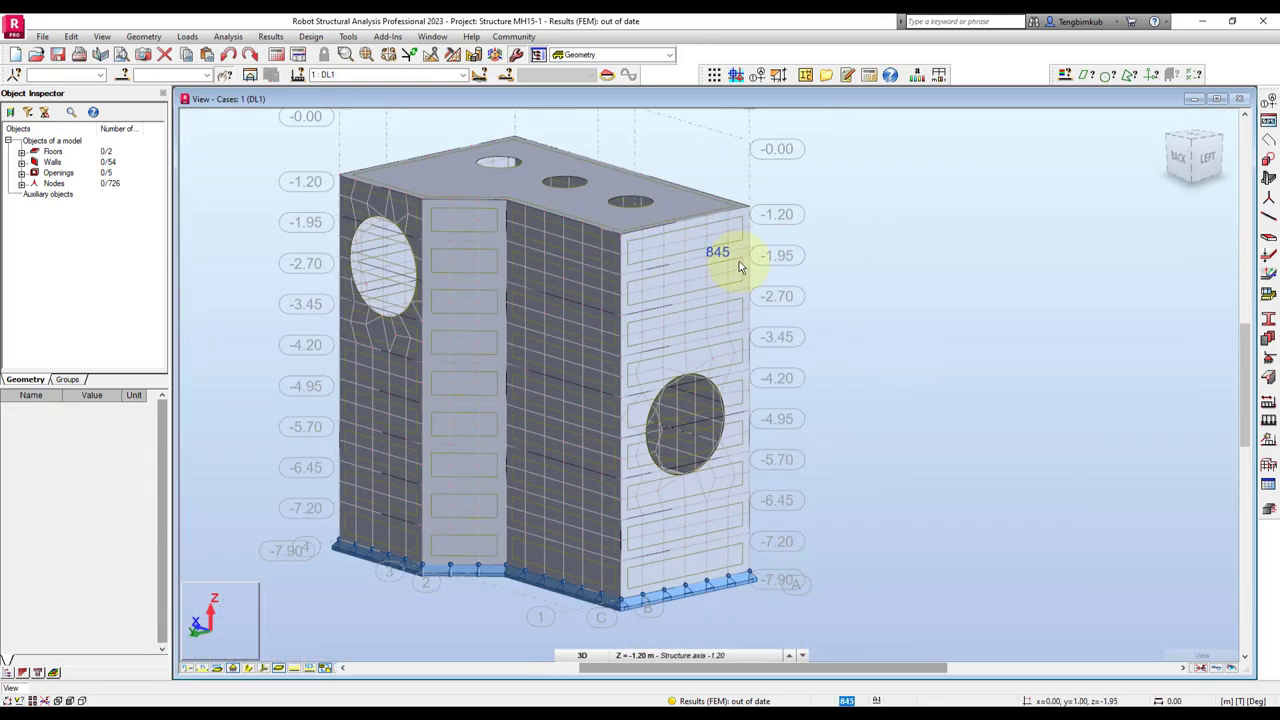
scroll(687, 244, up, 4)
scroll(660, 240, up, 3)
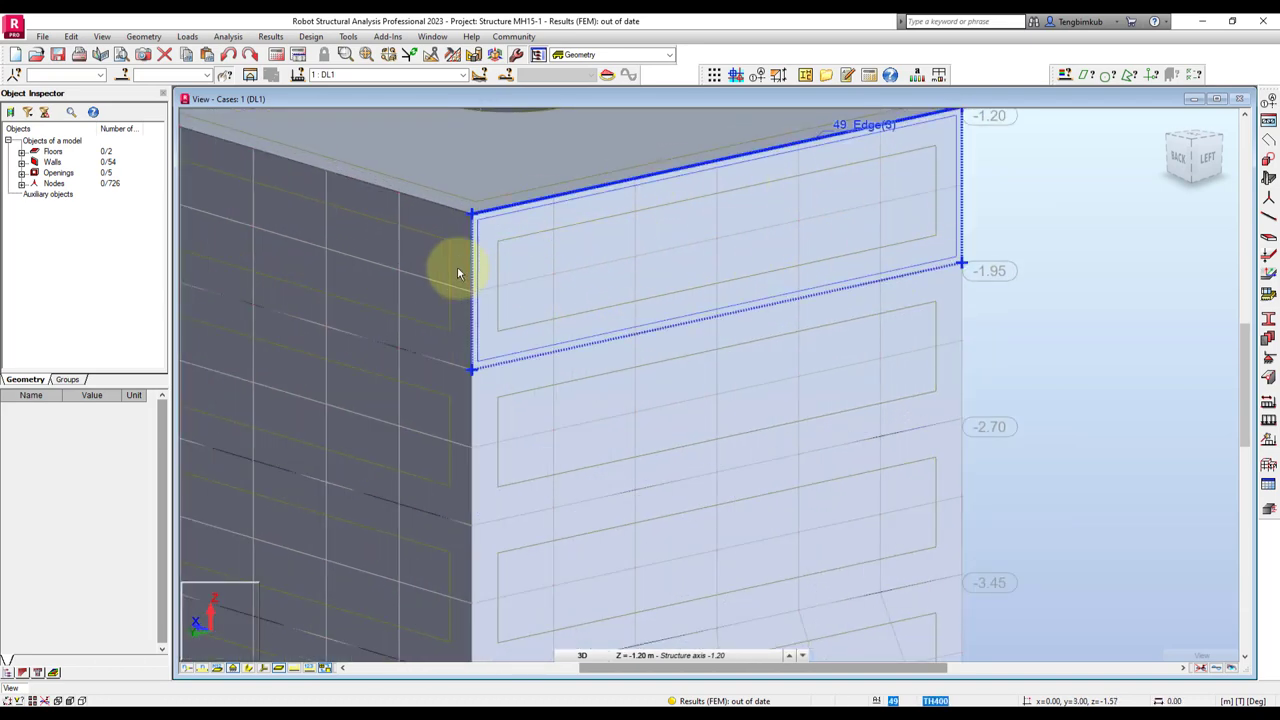
scroll(915, 249, down, 3)
scroll(970, 265, up, 2)
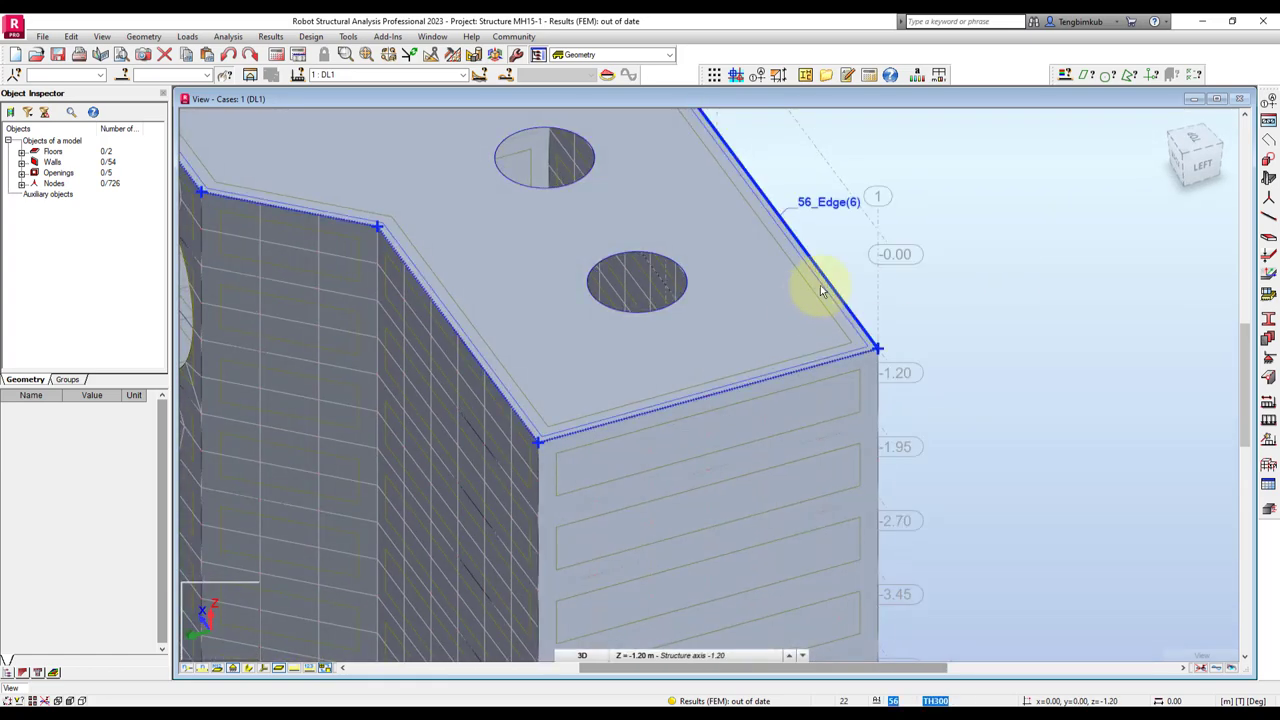
scroll(760, 315, up, 2)
scroll(705, 340, up, 2)
scroll(796, 300, down, 1)
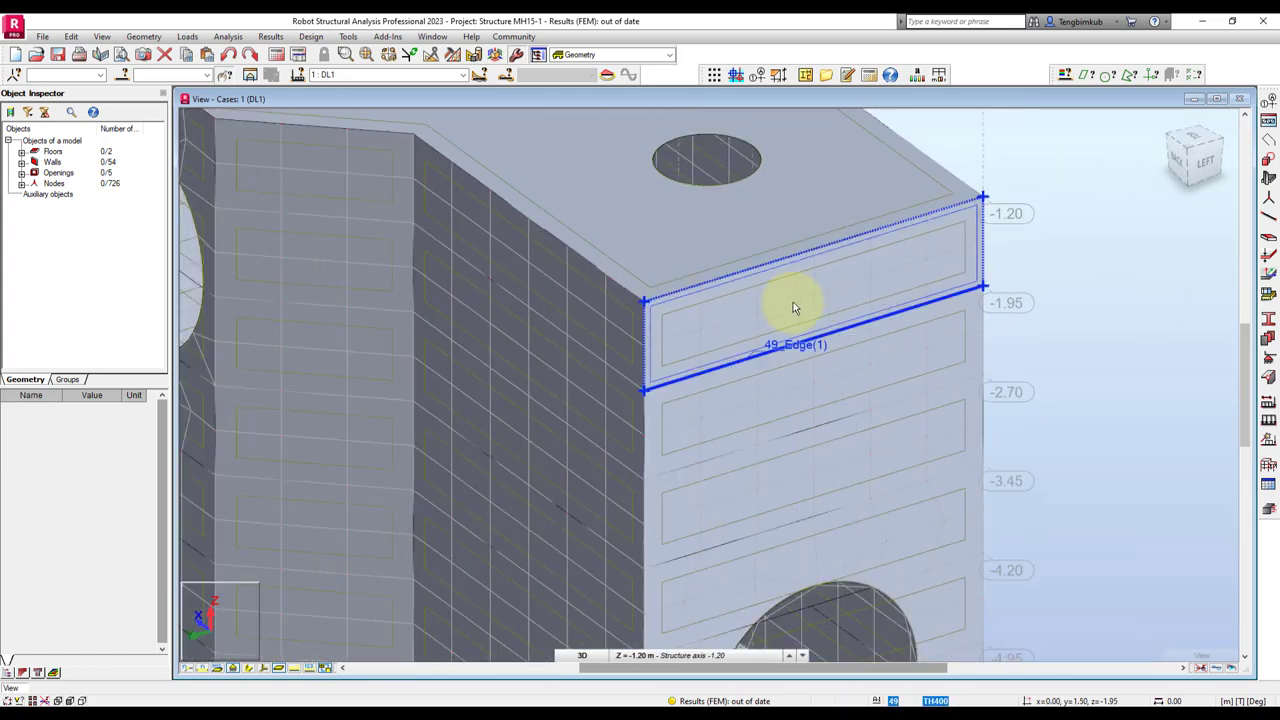
click(793, 308)
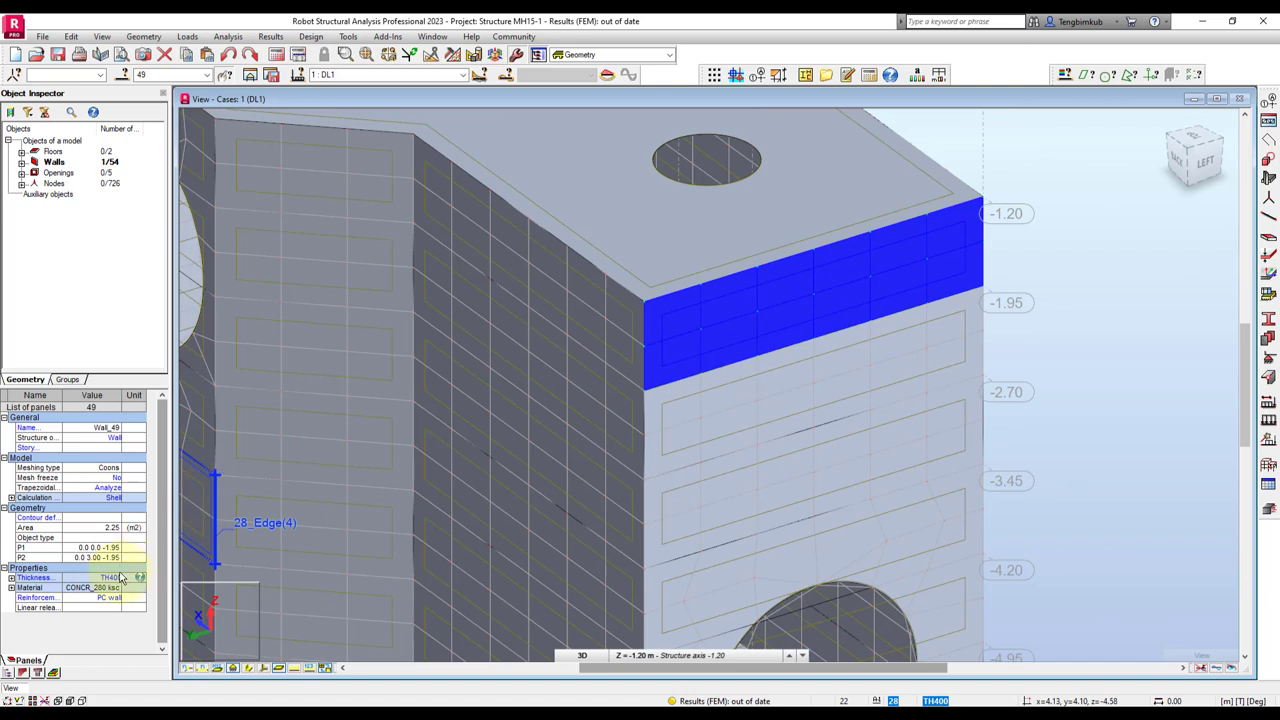
click(110, 498)
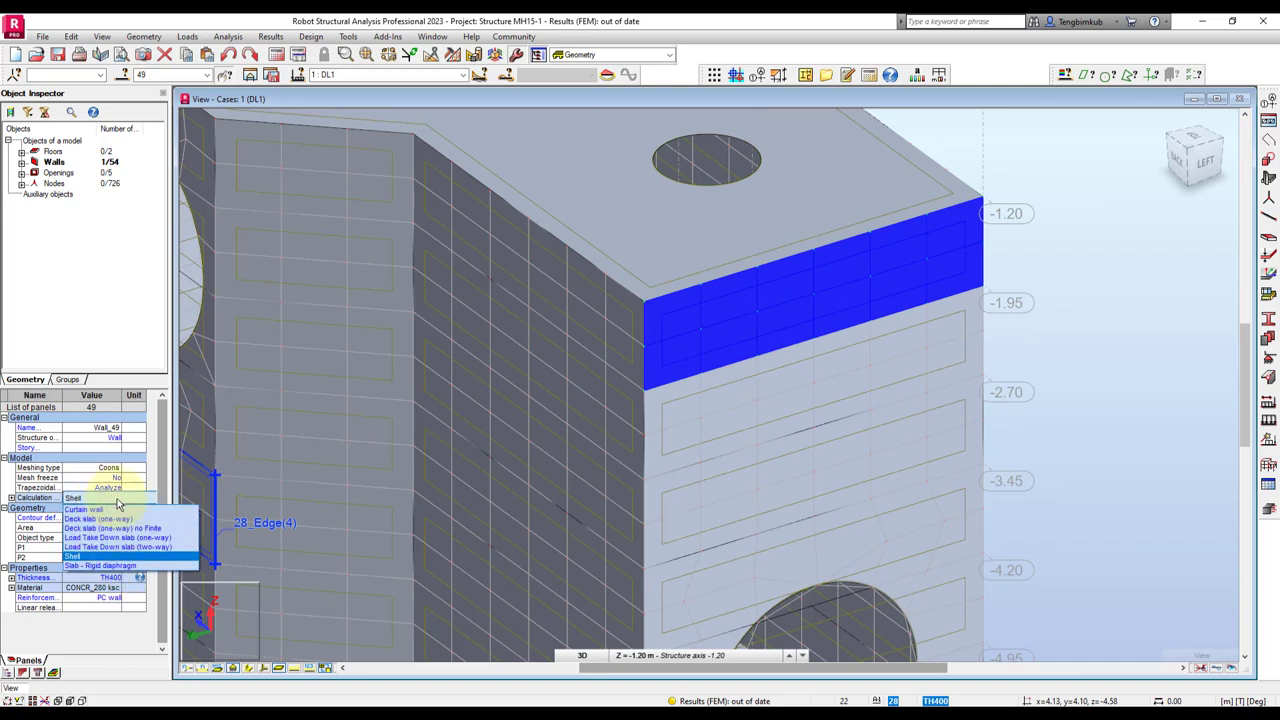
click(112, 497)
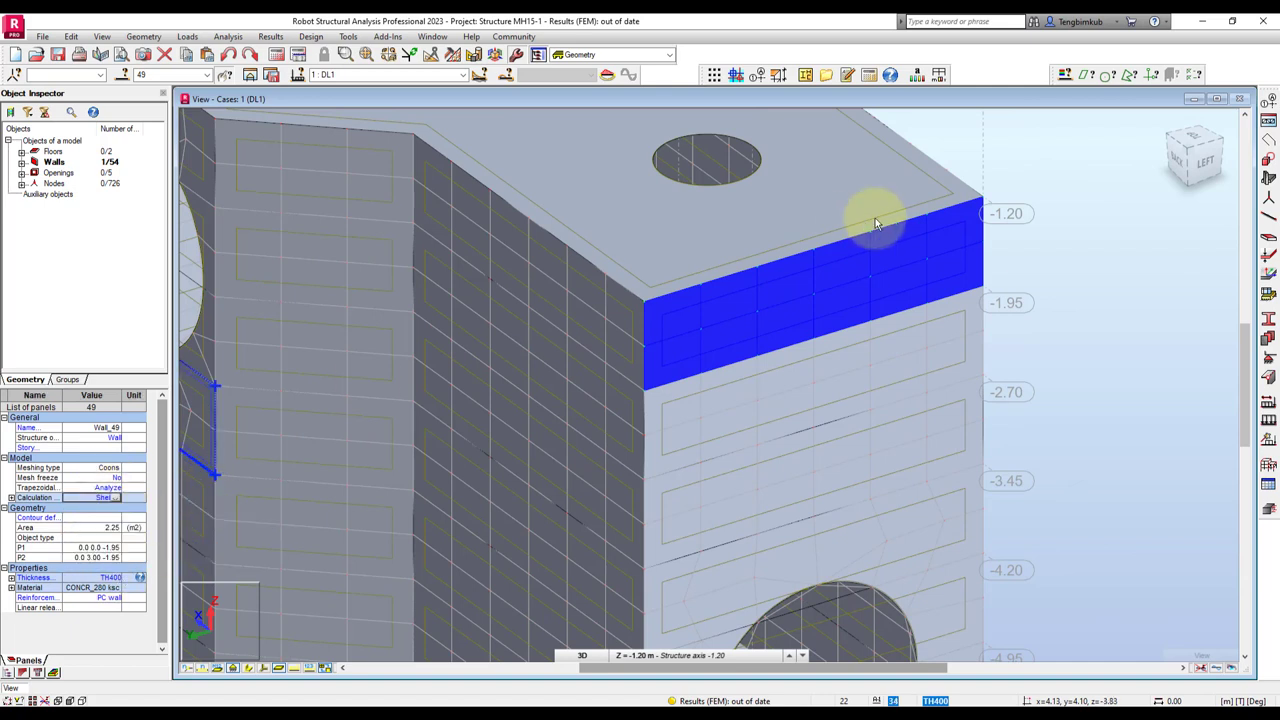
mouse_move(1043, 251)
shift+middle_down()
mouse_move(920, 274)
mouse_move(704, 243)
shift+middle_up()
scroll(920, 274, down, 2)
scroll(721, 238, up, 2)
scroll(723, 257, up, 2)
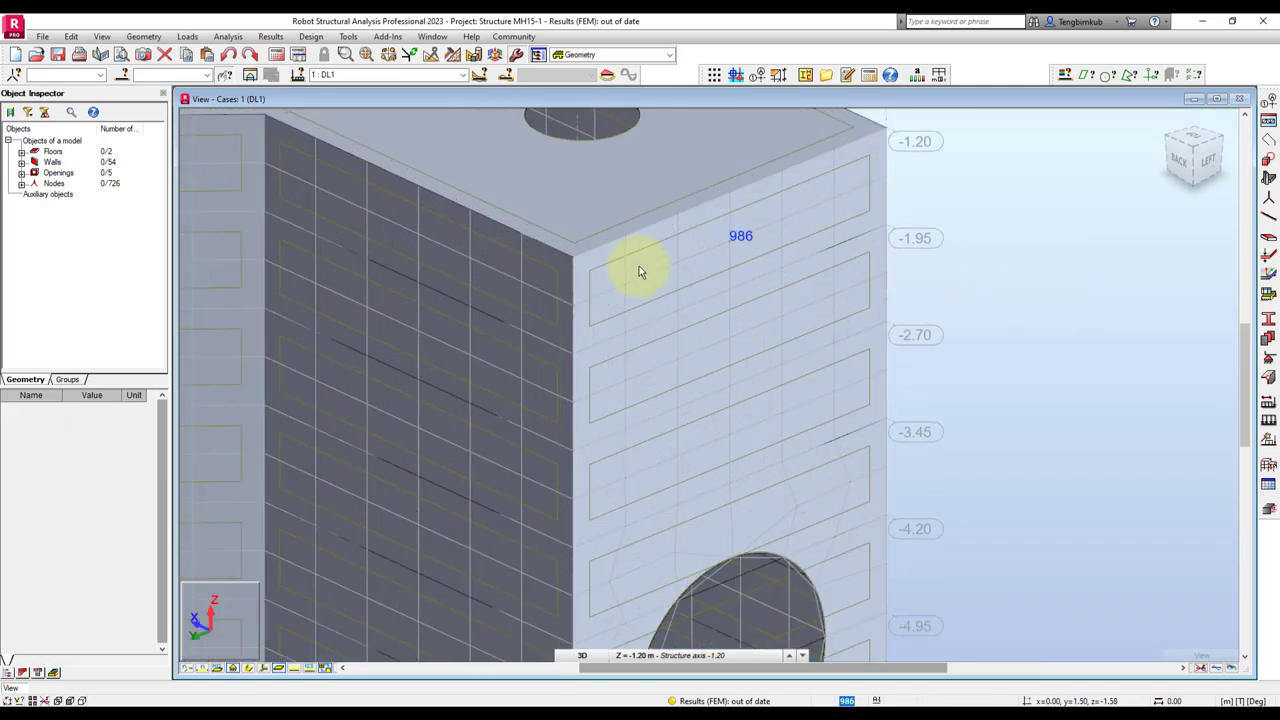
scroll(773, 228, down, 3)
shift+middle_drag(933, 251, 919, 269)
scroll(840, 270, up, 2)
scroll(811, 269, up, 2)
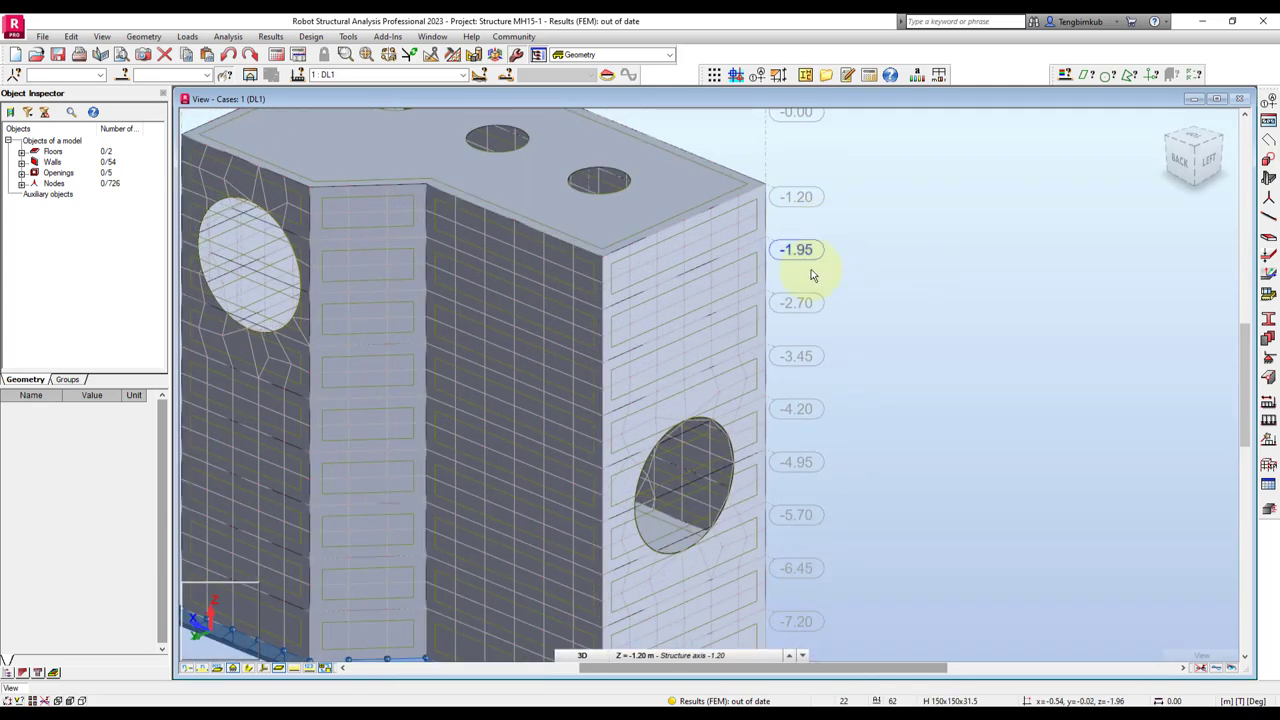
scroll(662, 252, up, 1)
scroll(719, 234, down, 3)
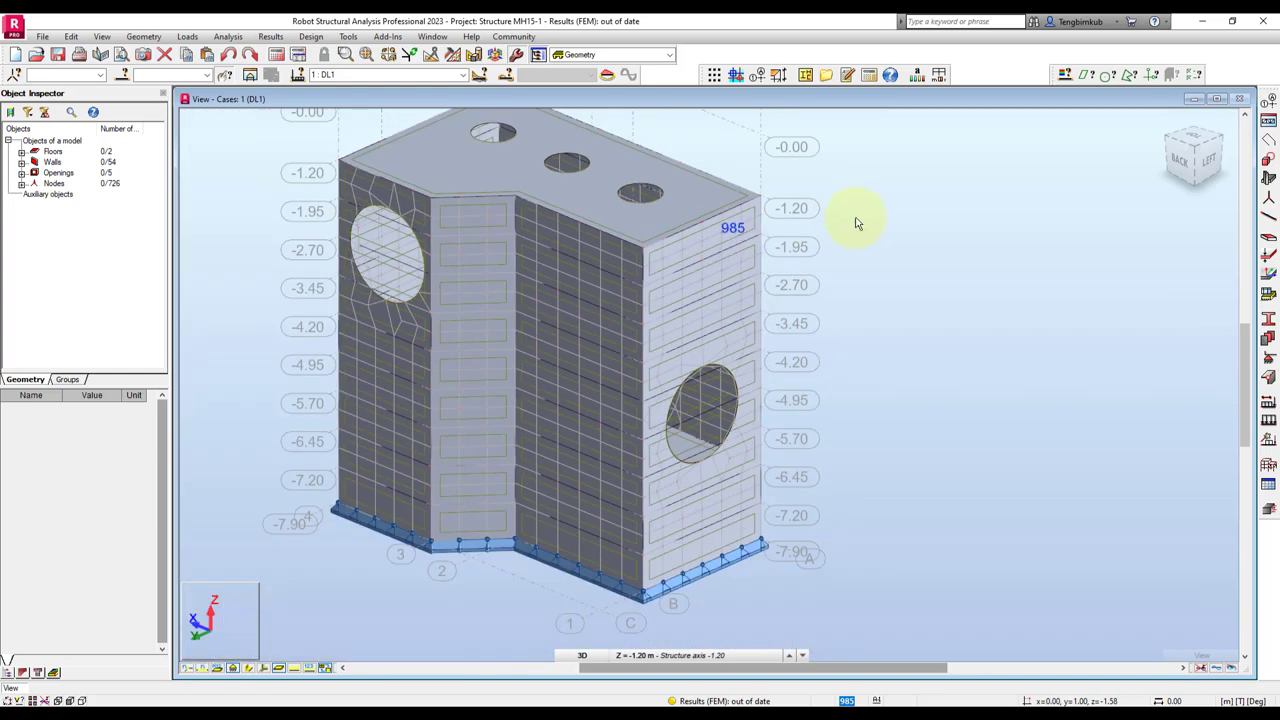
Choose the Deck slab (one-way) panel calculation model in the Floor settings, then close both dialogs.
click(143, 36)
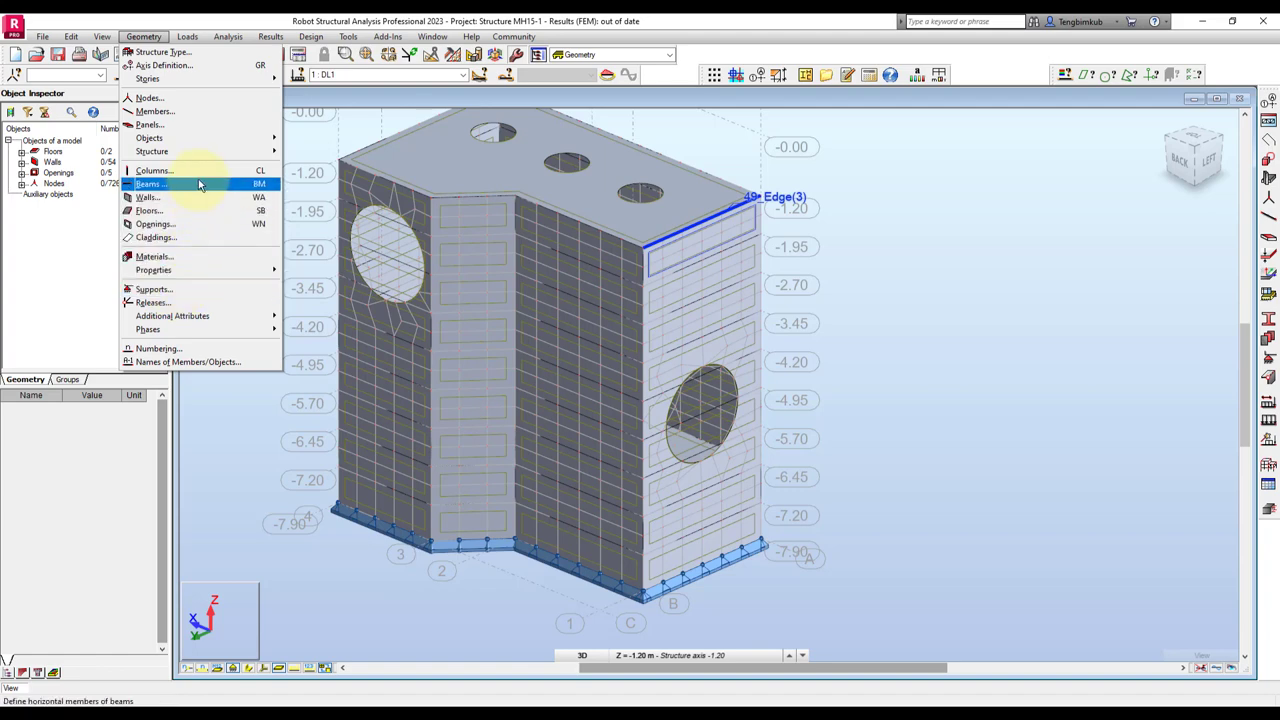
click(181, 206)
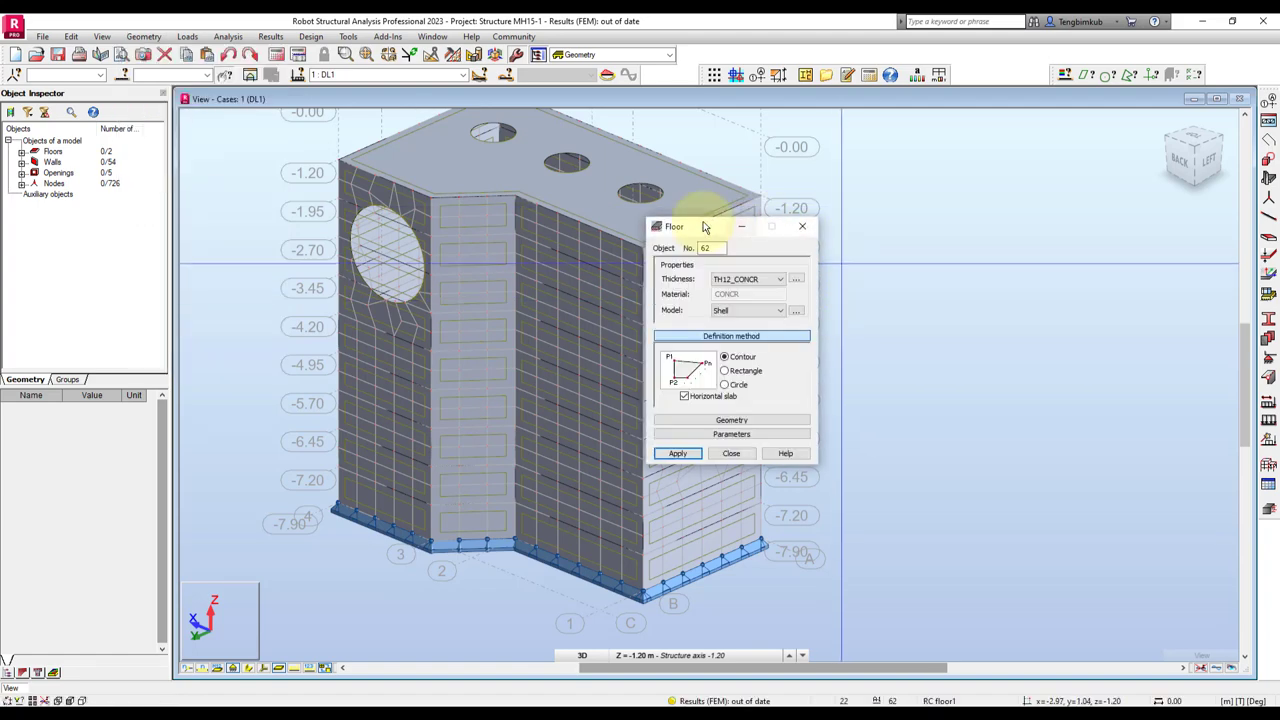
drag(735, 229, 910, 216)
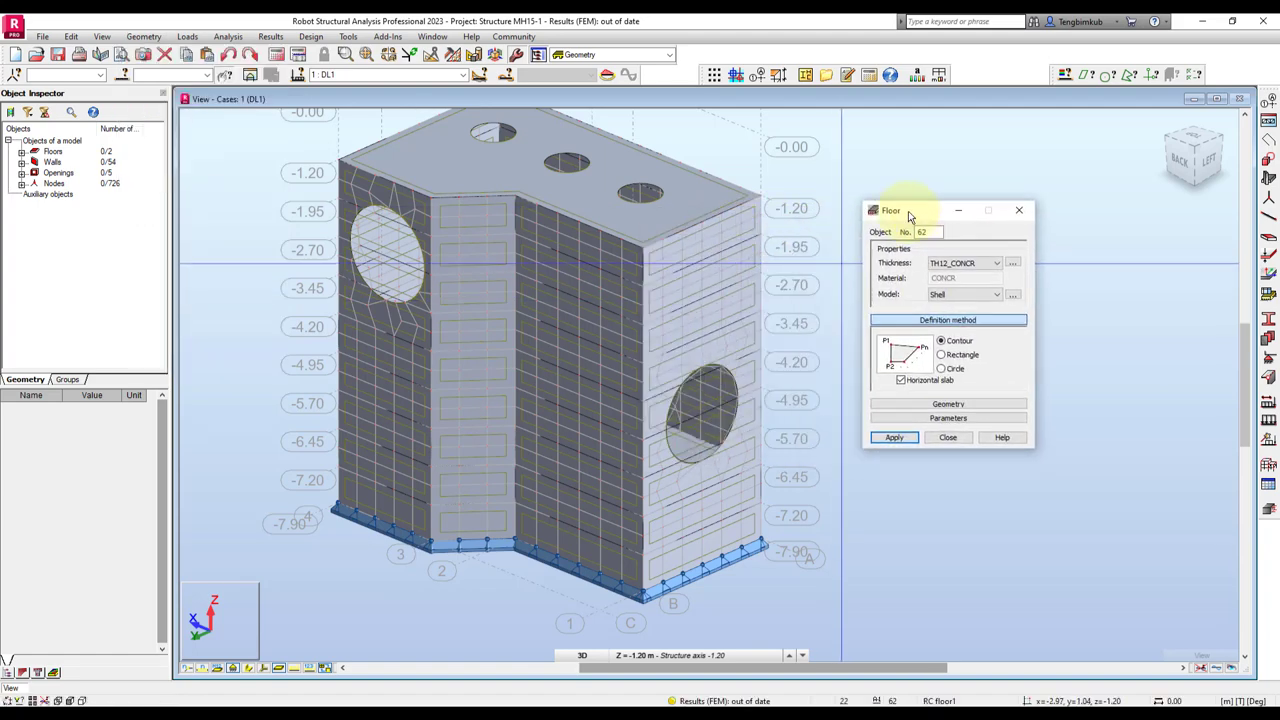
click(987, 295)
click(992, 315)
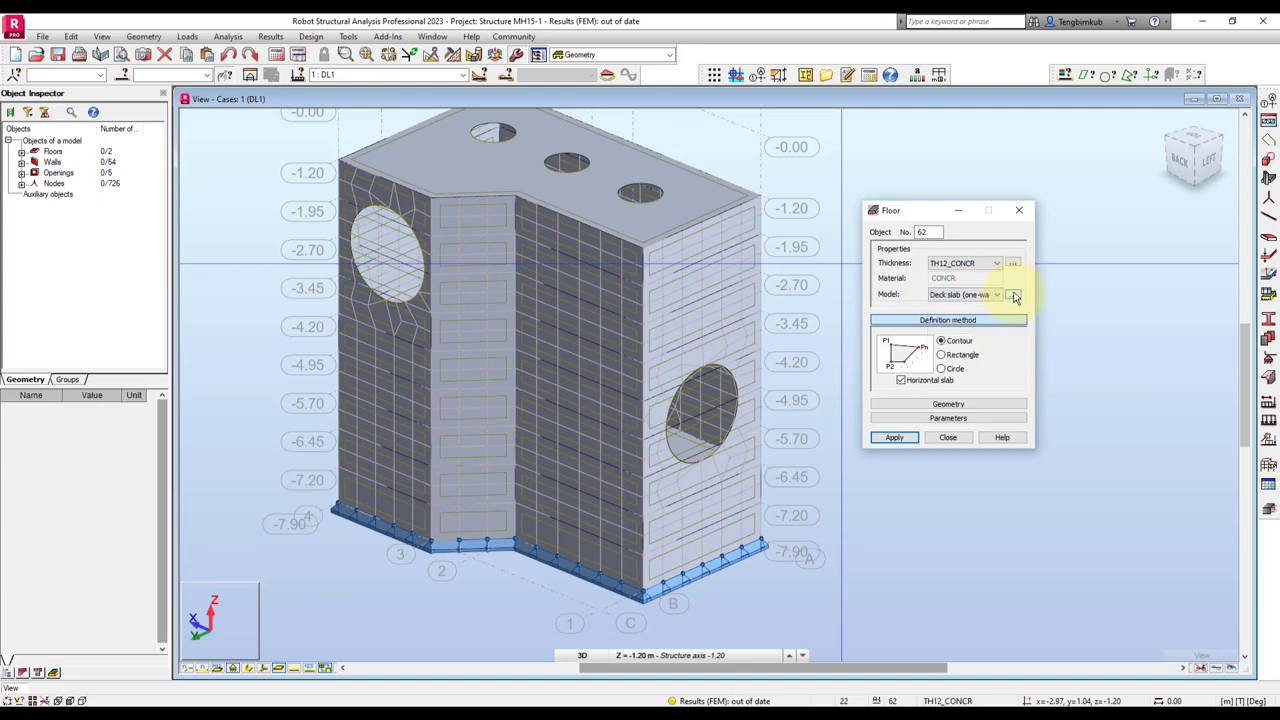
click(1013, 295)
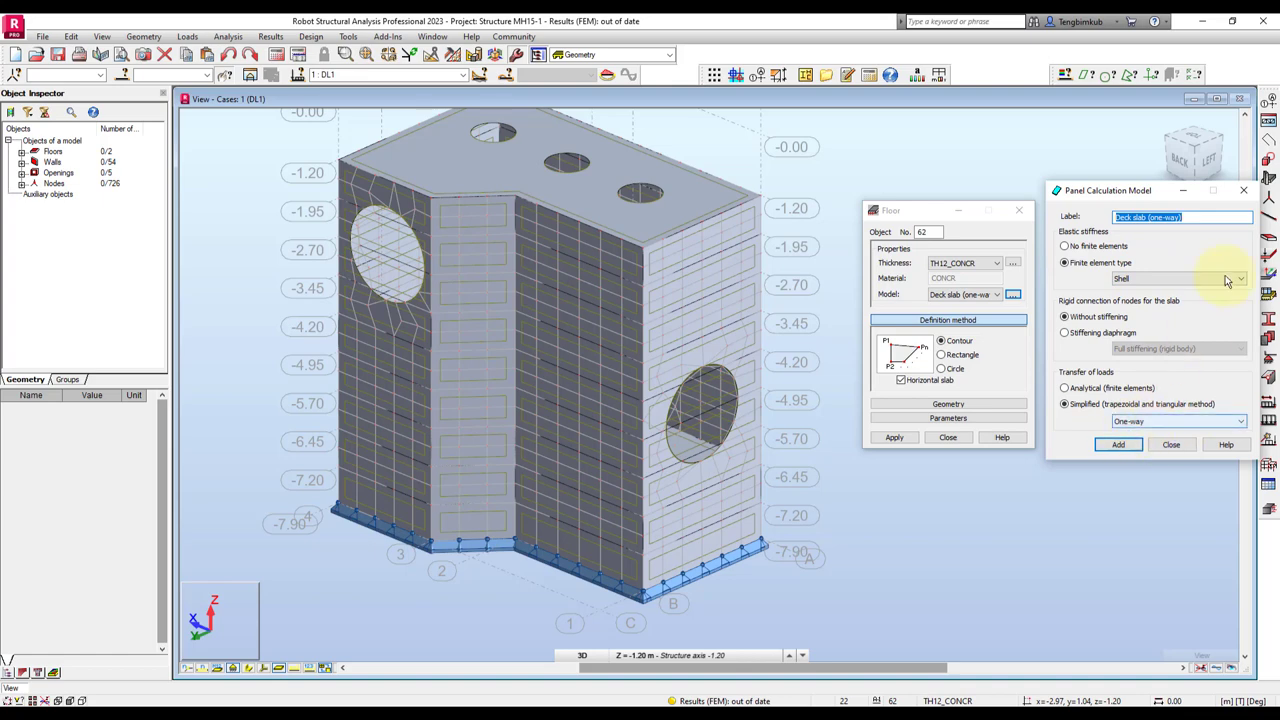
click(1246, 193)
click(1019, 210)
scroll(643, 246, up, 3)
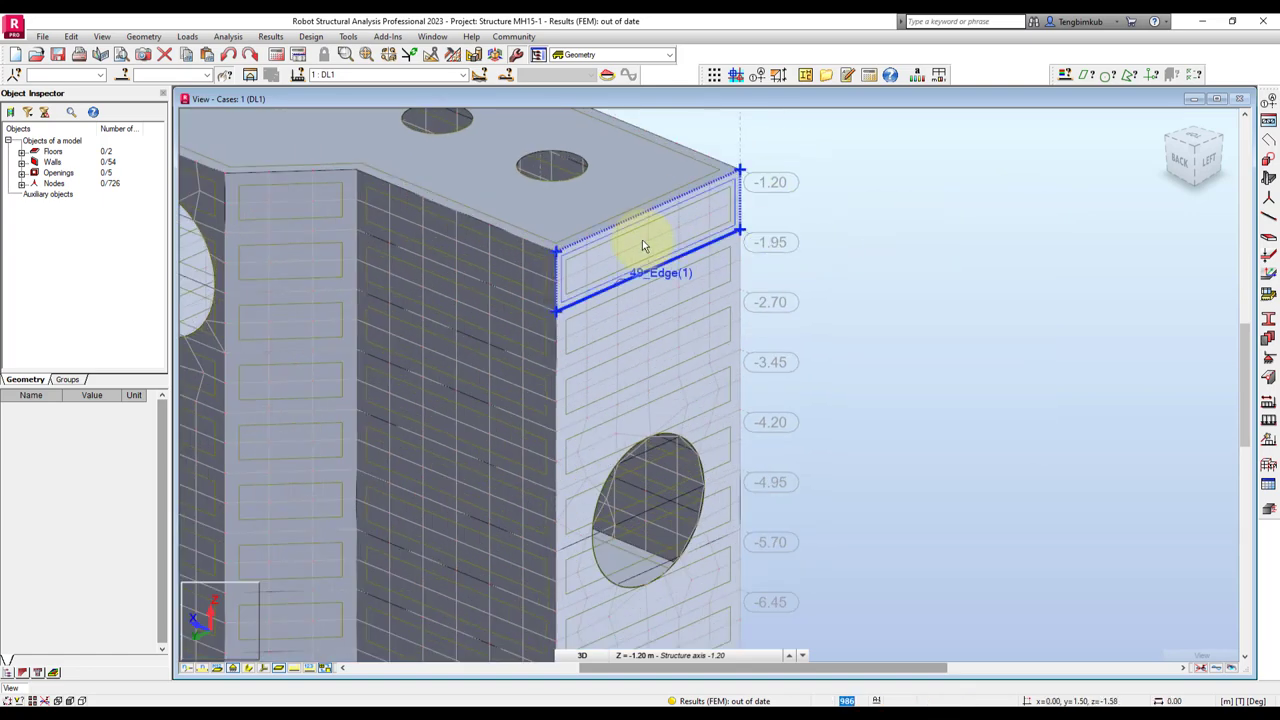
Select all 54 walls and set their Calculation property to Deck slab (one-way), then deselect.
click(643, 246)
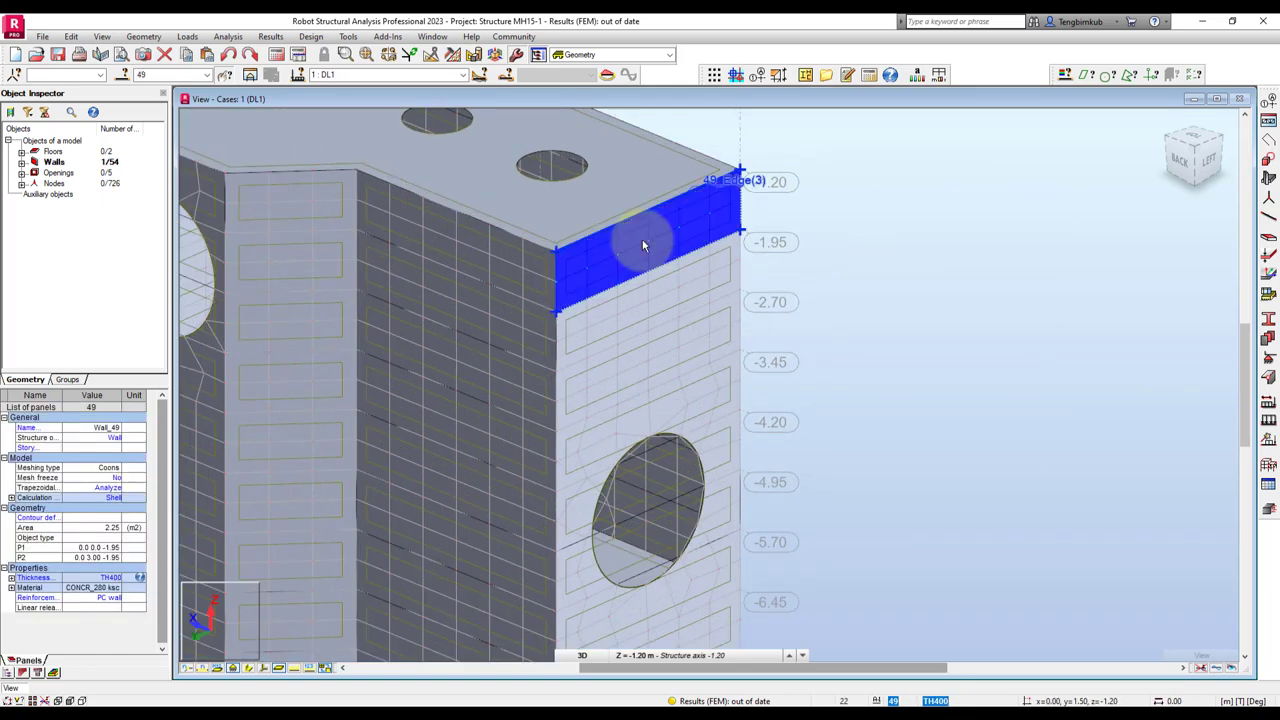
right_click(55, 161)
click(85, 192)
scroll(818, 309, down, 5)
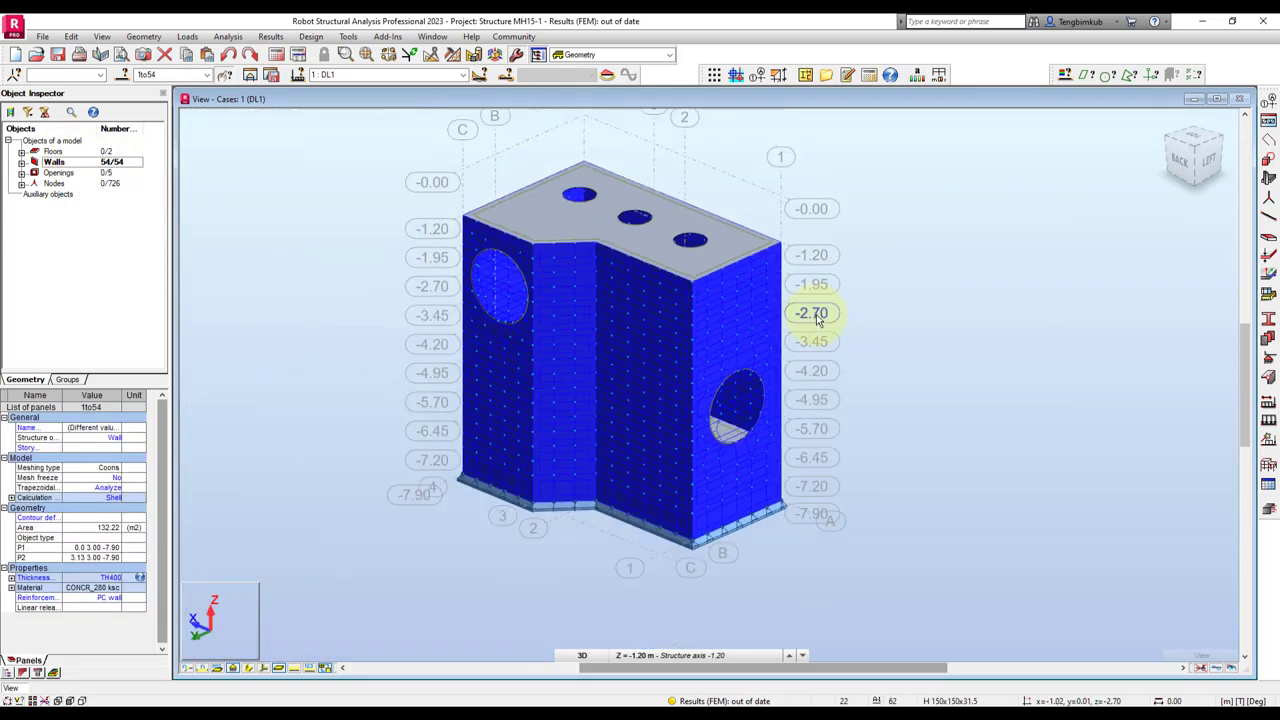
mouse_move(818, 313)
middle_down()
mouse_move(1018, 310)
mouse_move(857, 334)
middle_up()
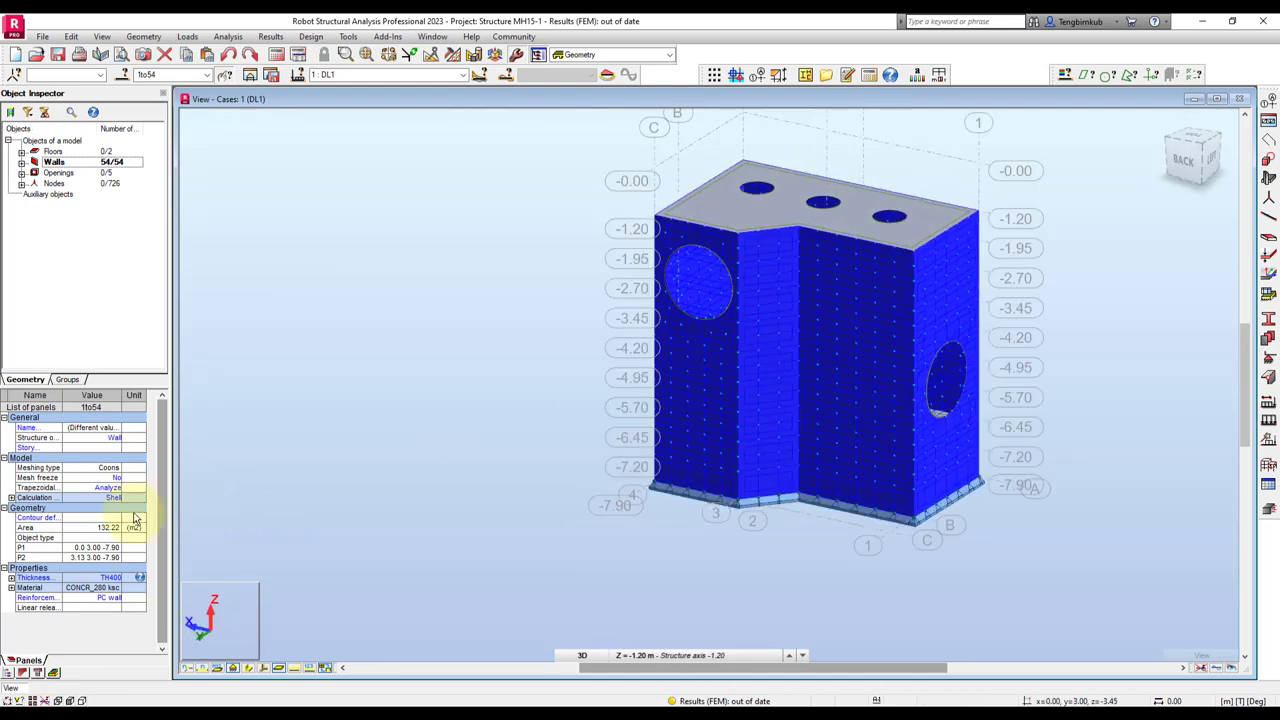
click(112, 498)
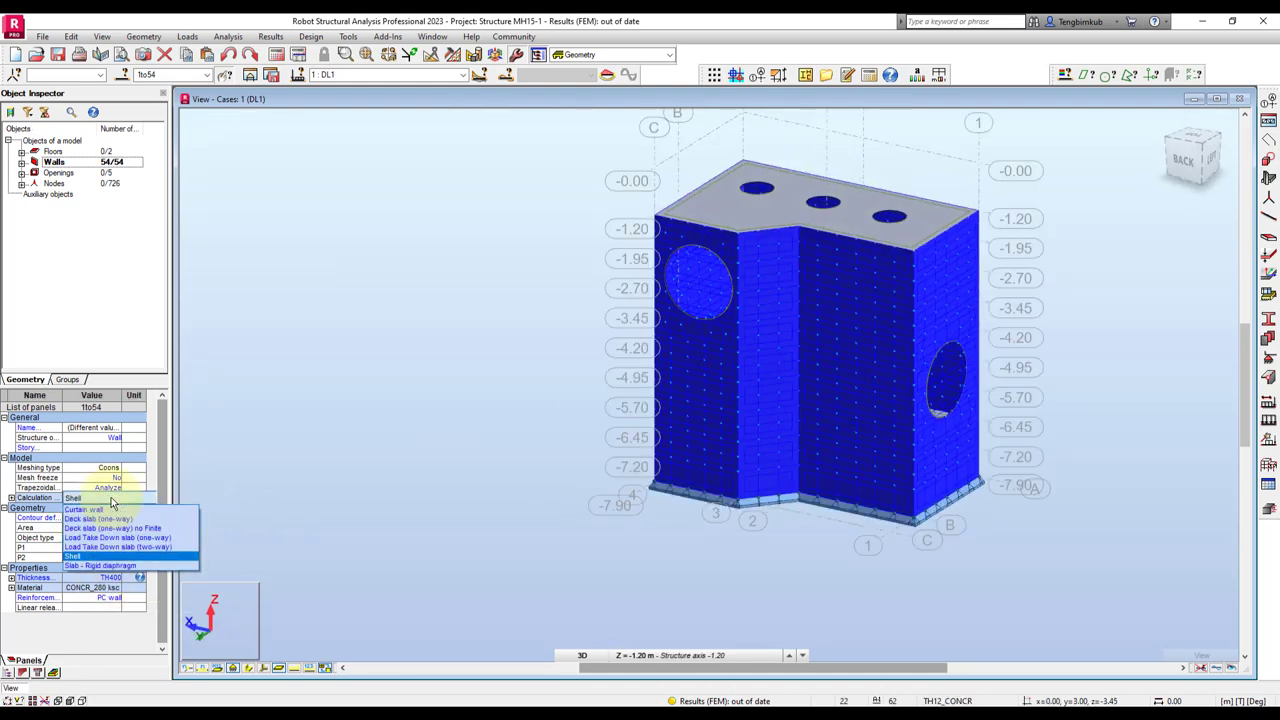
click(100, 519)
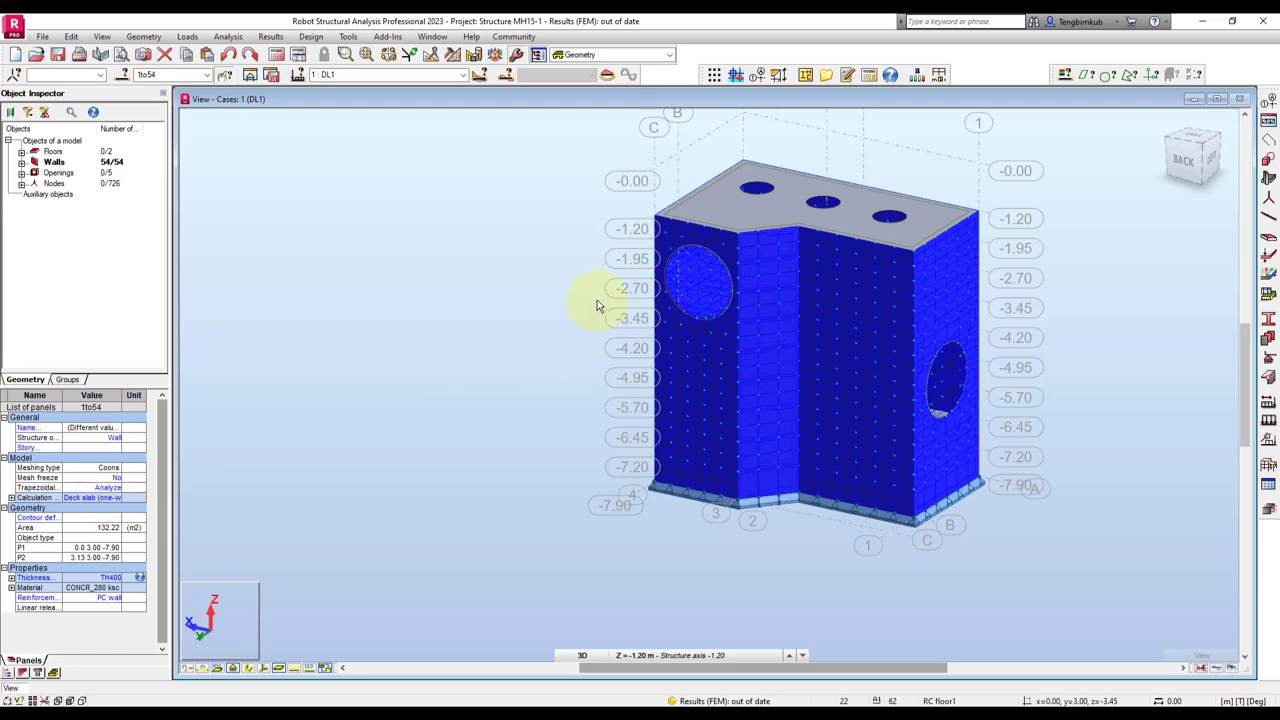
click(508, 311)
middle_drag(508, 311, 389, 295)
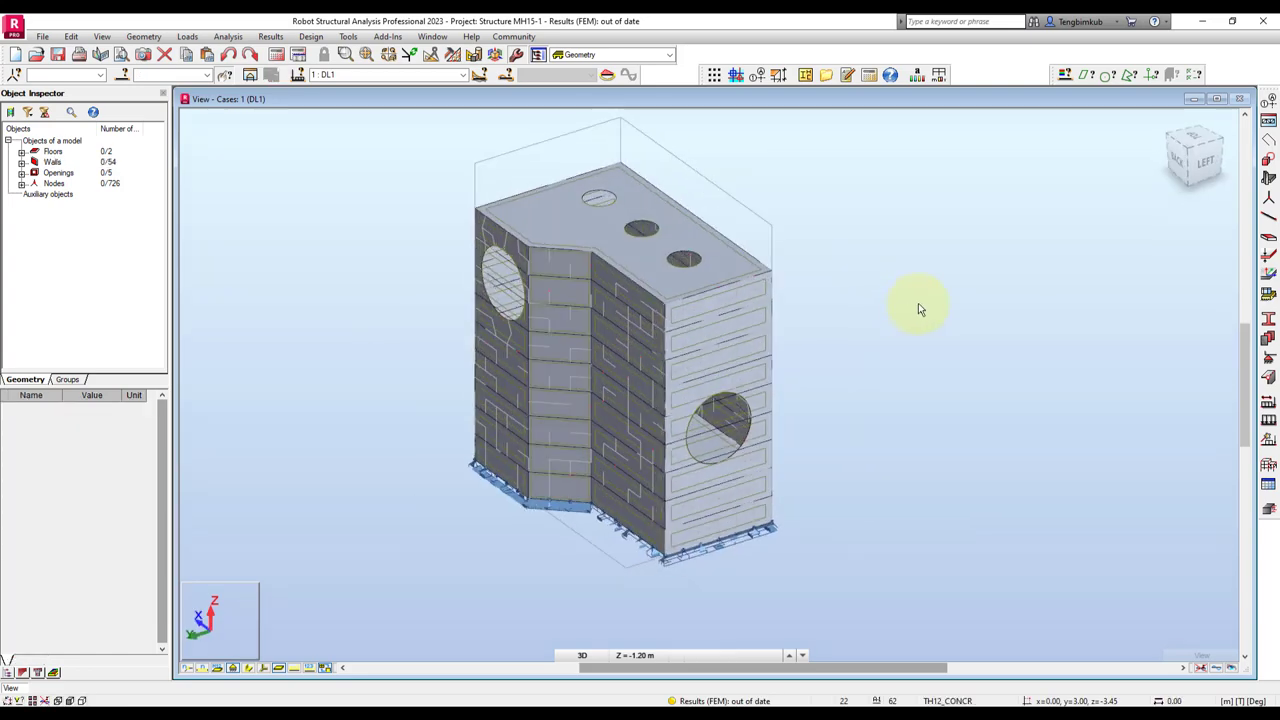
right_click(900, 234)
Show the panel local axes, then review the Floor and Panel Calculation Model dialogs and close both.
click(878, 372)
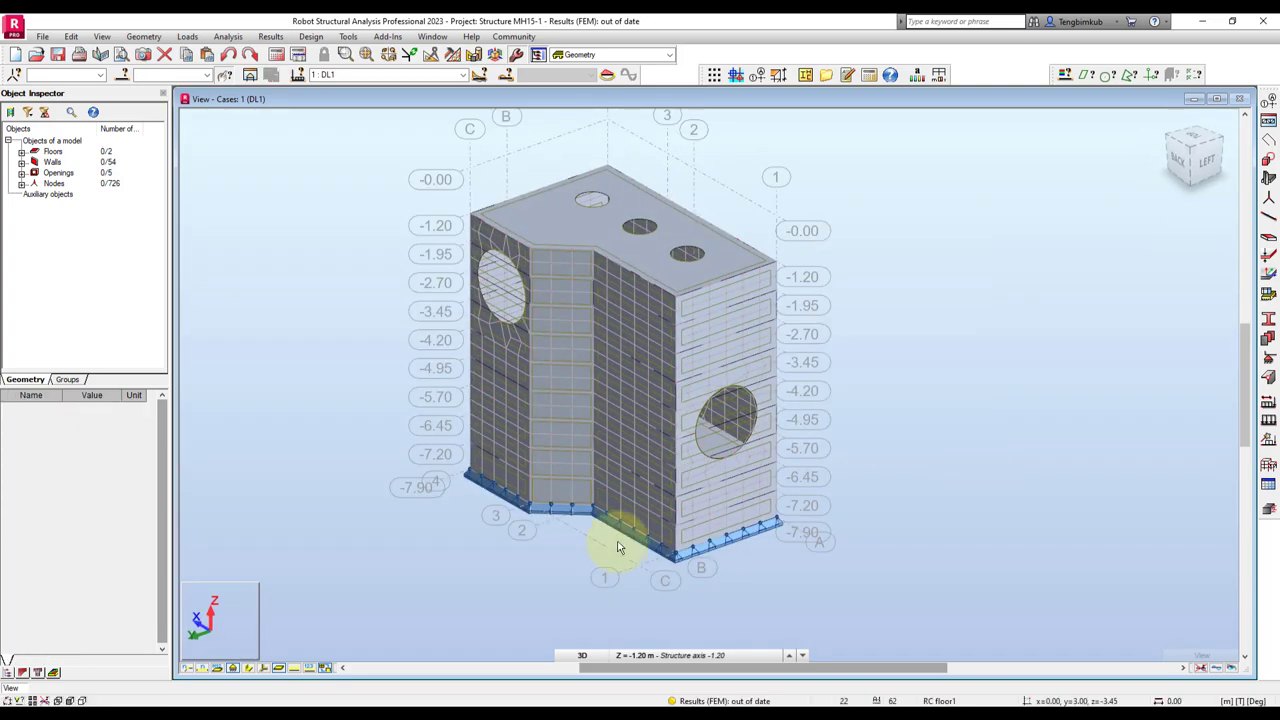
scroll(811, 349, up, 3)
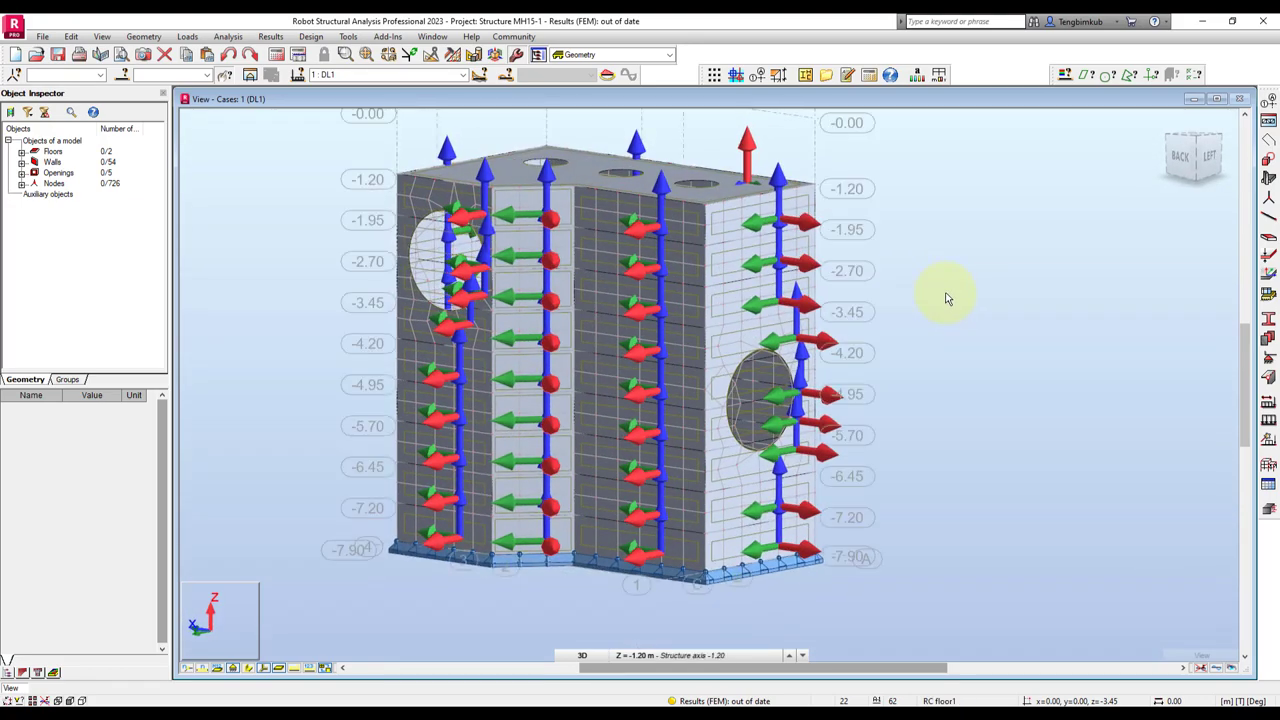
click(143, 36)
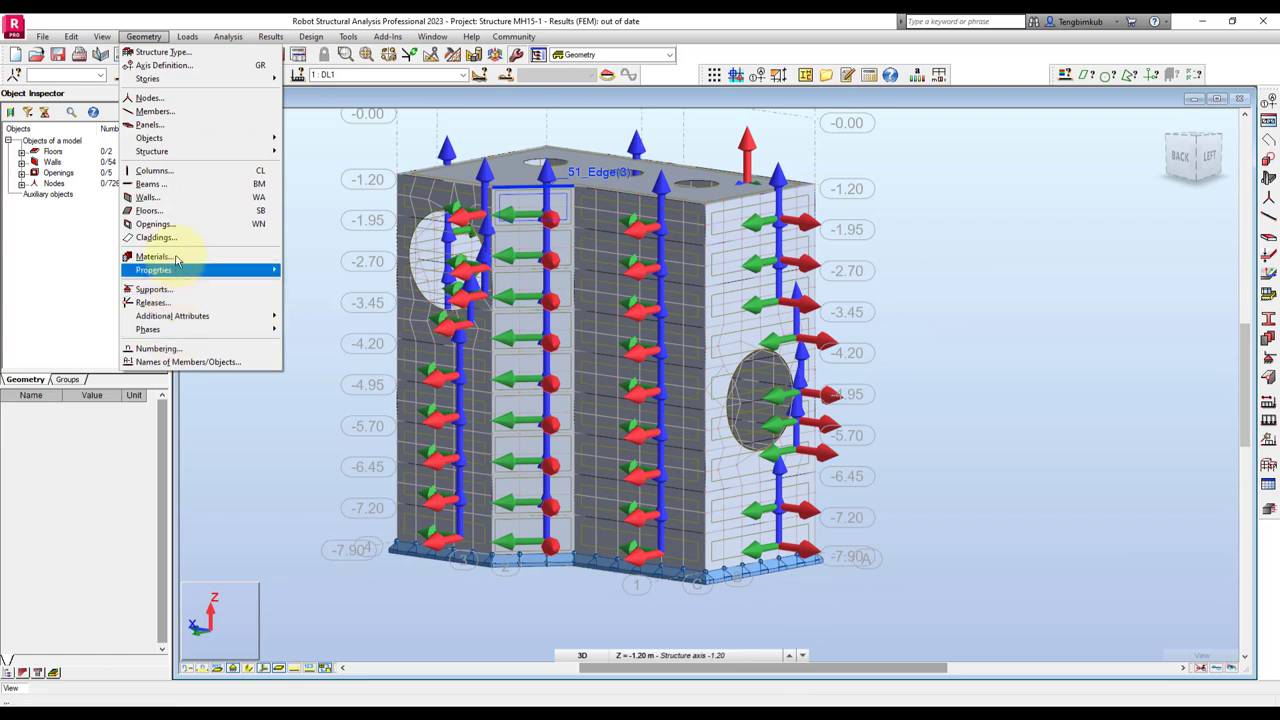
click(170, 211)
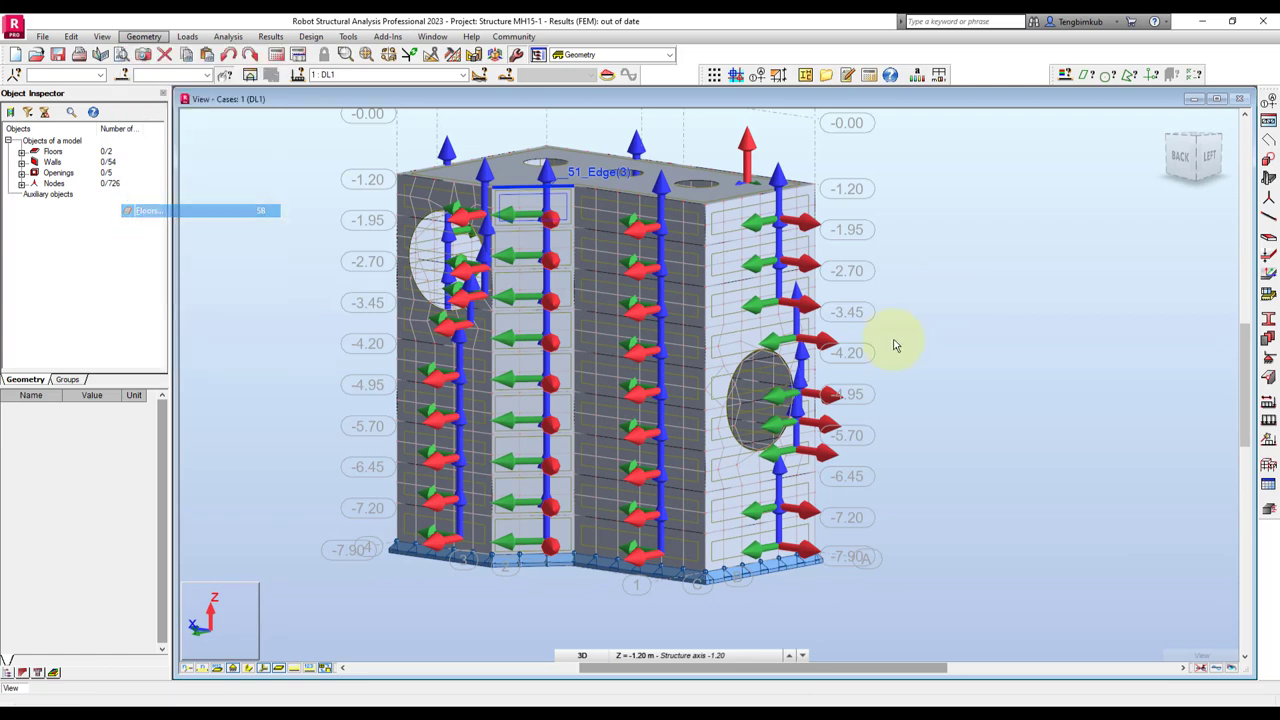
click(1013, 295)
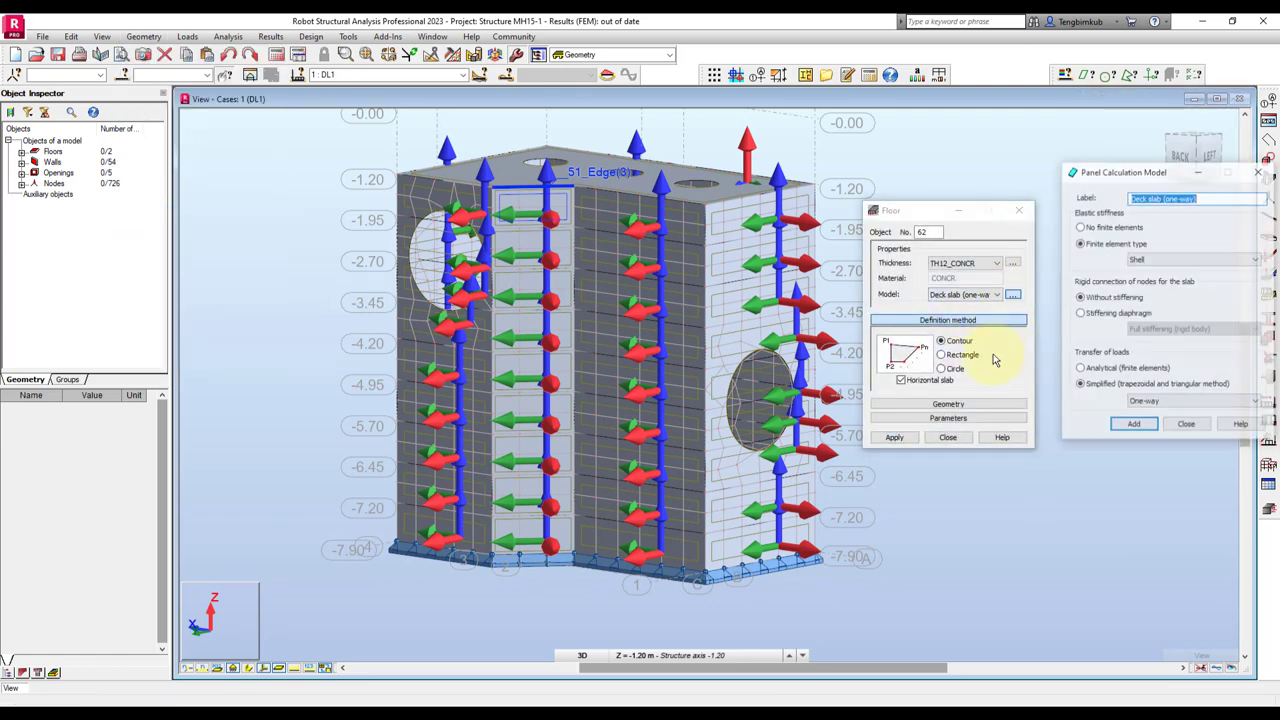
click(1259, 171)
click(1019, 210)
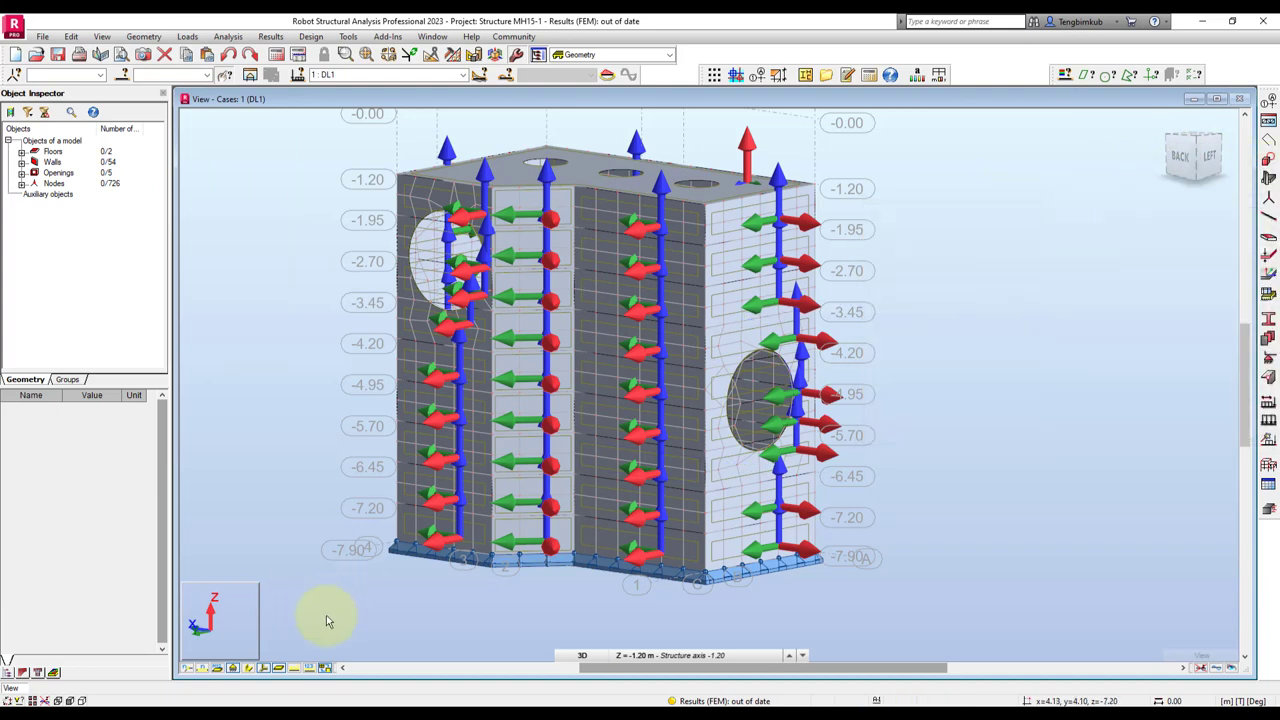
Hide the axis arrows and display the Panels / FE direction of load distribution on the walls.
click(265, 668)
right_click(846, 192)
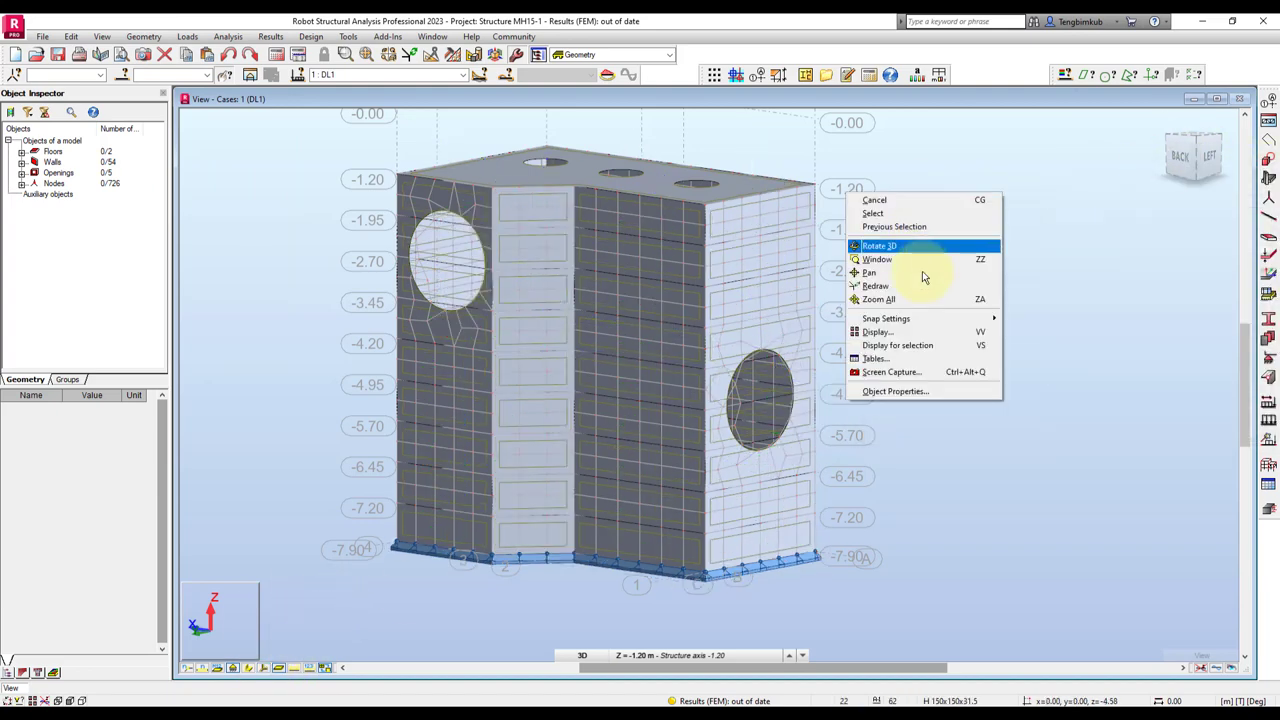
click(900, 332)
click(150, 219)
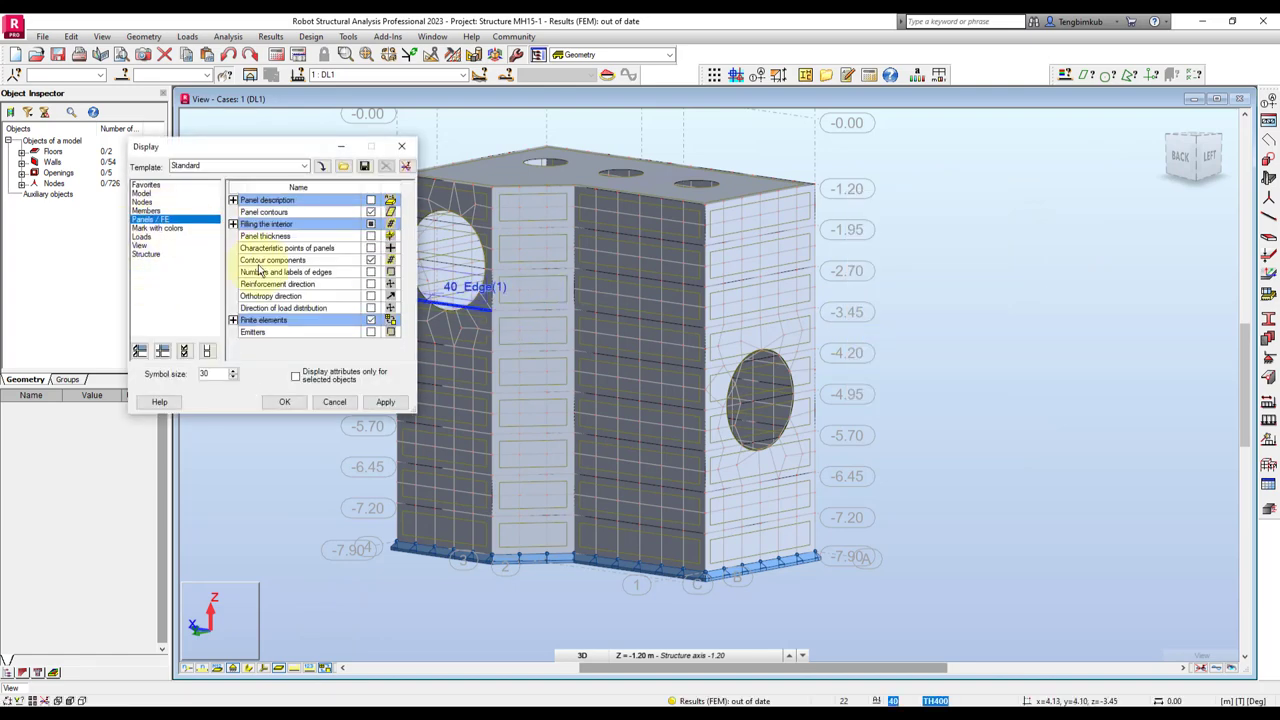
click(371, 308)
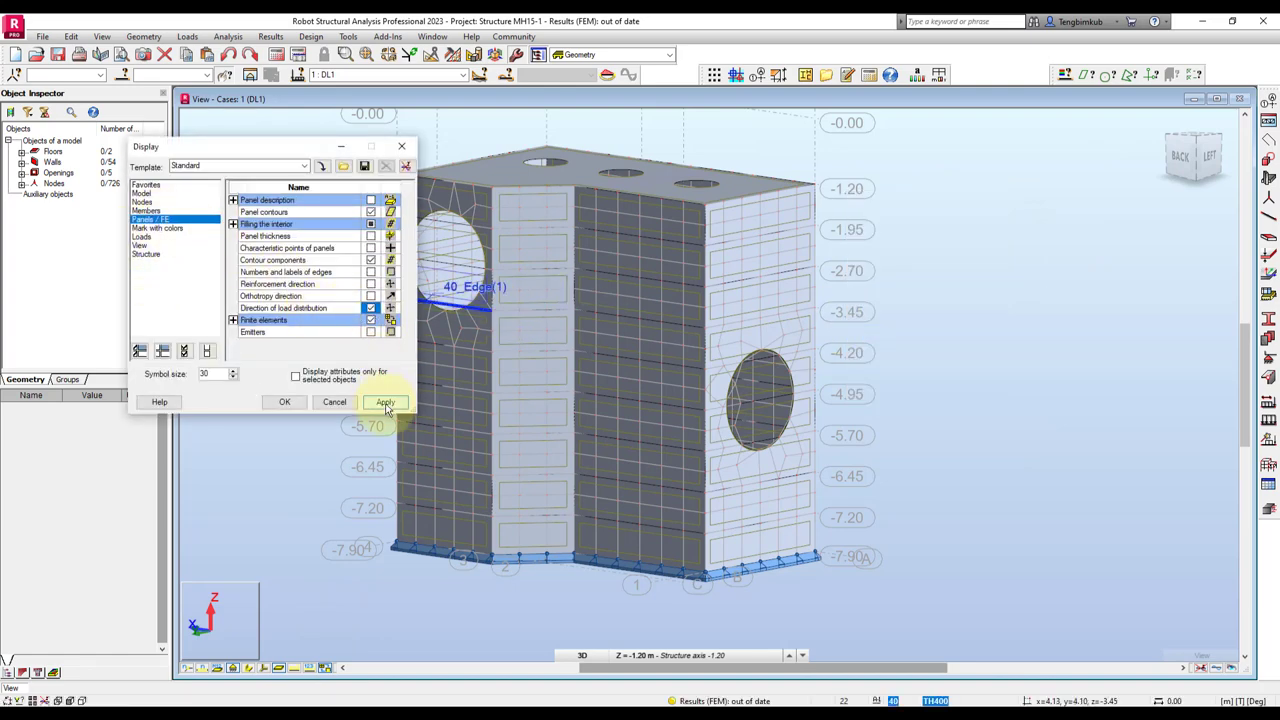
click(385, 402)
click(284, 402)
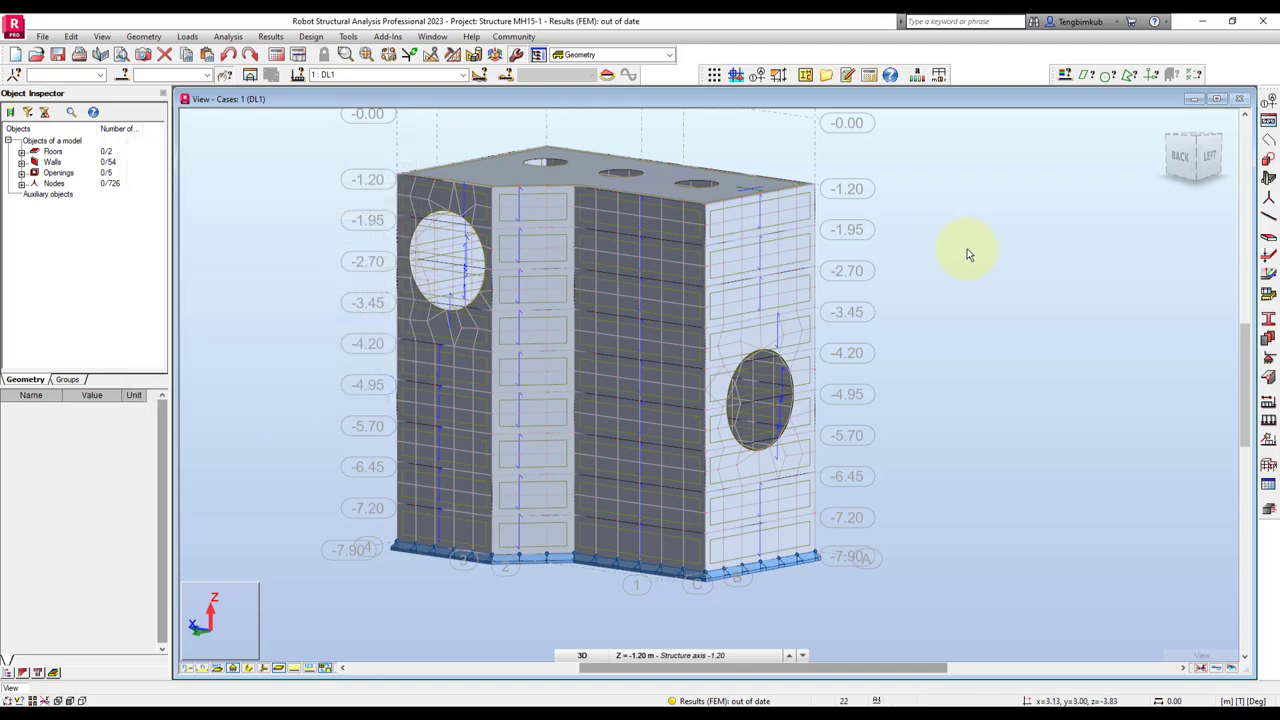
mouse_move(967, 248)
shift+middle_down()
mouse_move(888, 283)
mouse_move(843, 277)
mouse_move(974, 271)
shift+middle_up()
click(145, 38)
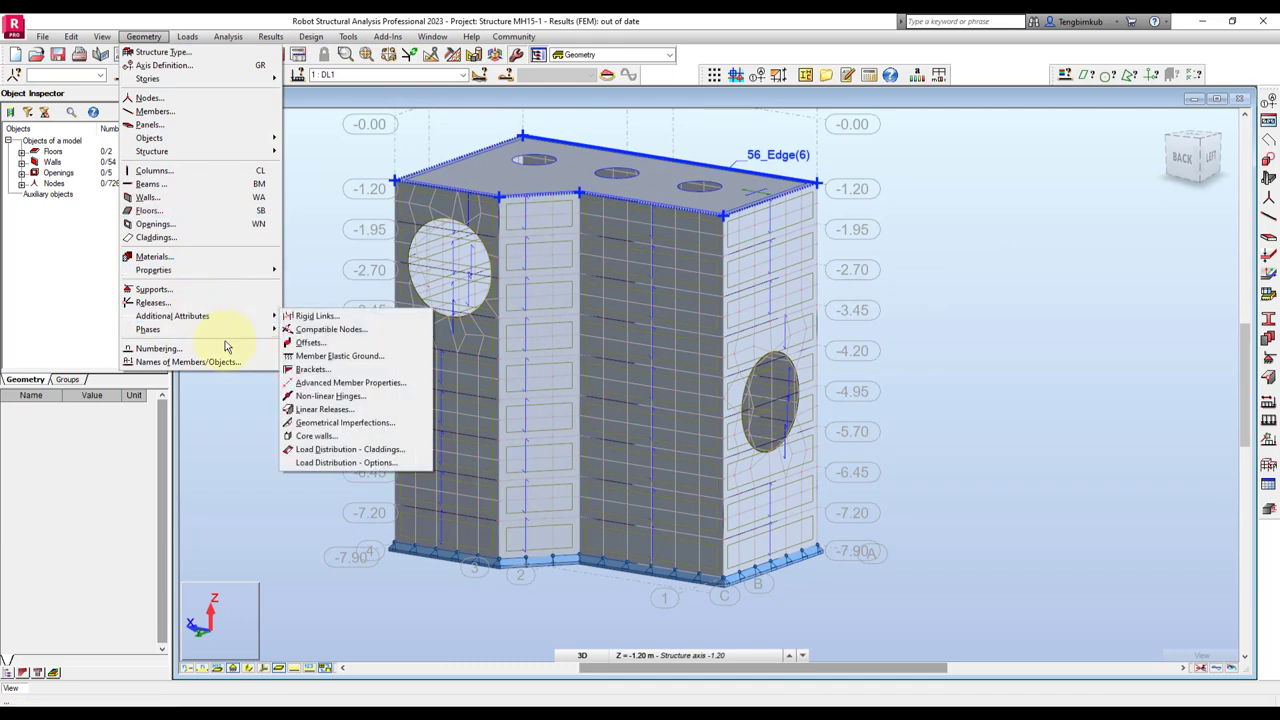
mouse_move(153, 270)
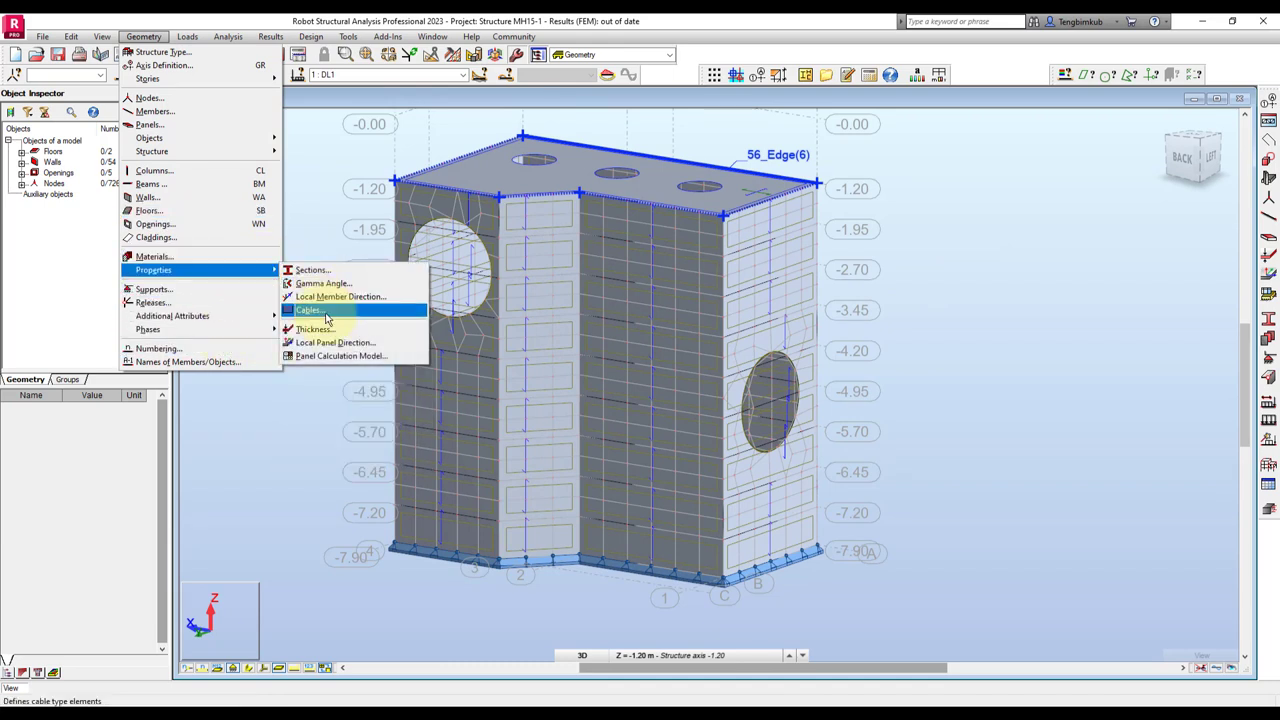
Start defining the local panel X-axis direction and pick its two points in the model.
click(335, 342)
drag(705, 303, 1031, 244)
click(949, 398)
scroll(828, 391, up, 1)
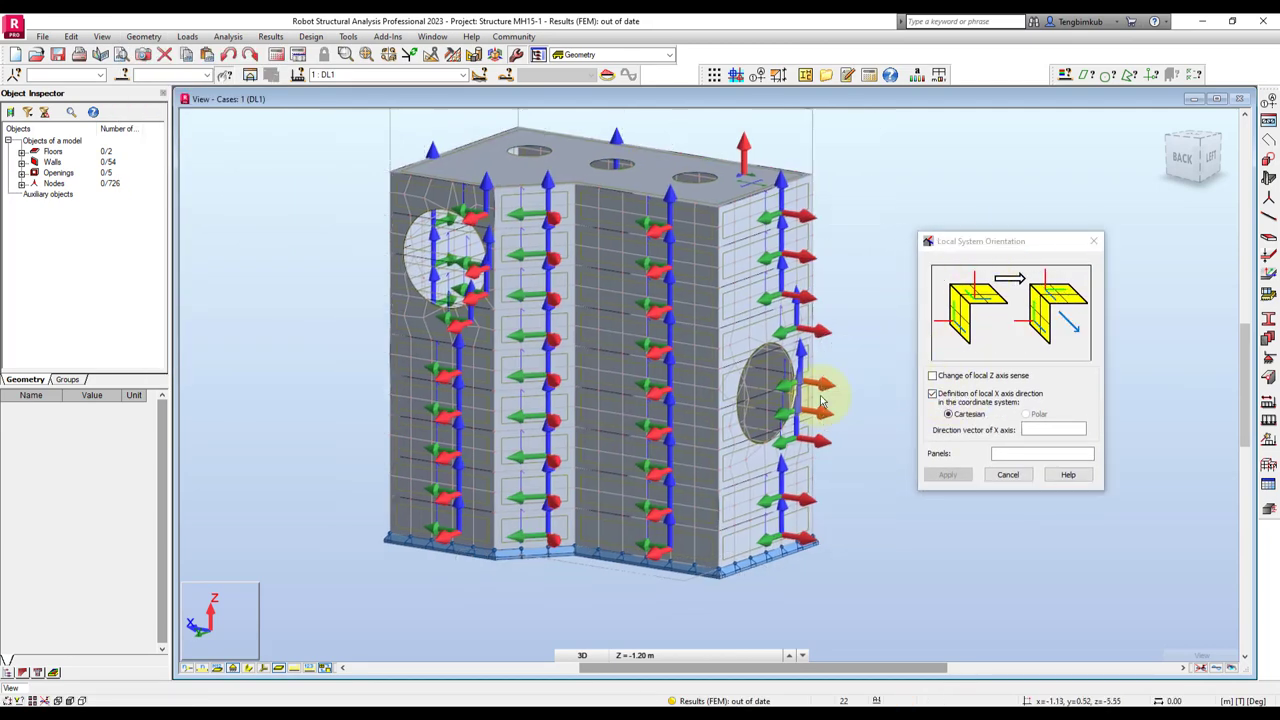
scroll(828, 391, up, 1)
scroll(645, 510, up, 1)
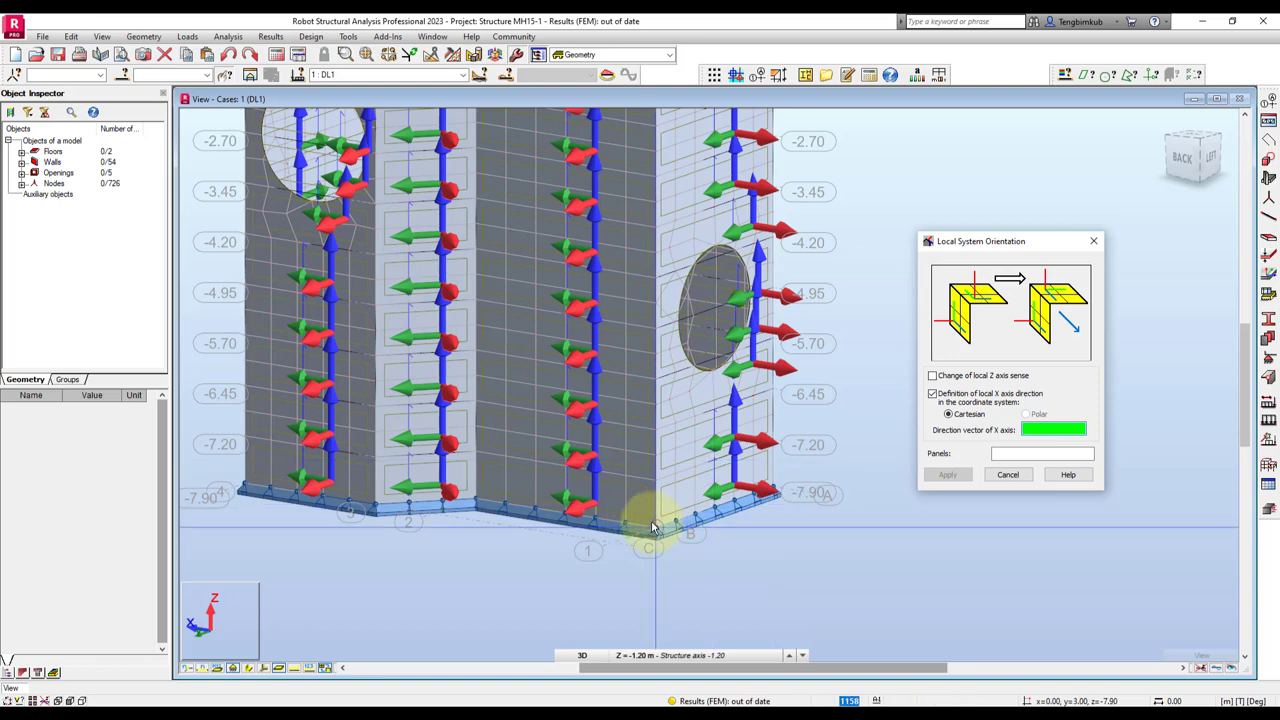
click(651, 523)
click(765, 487)
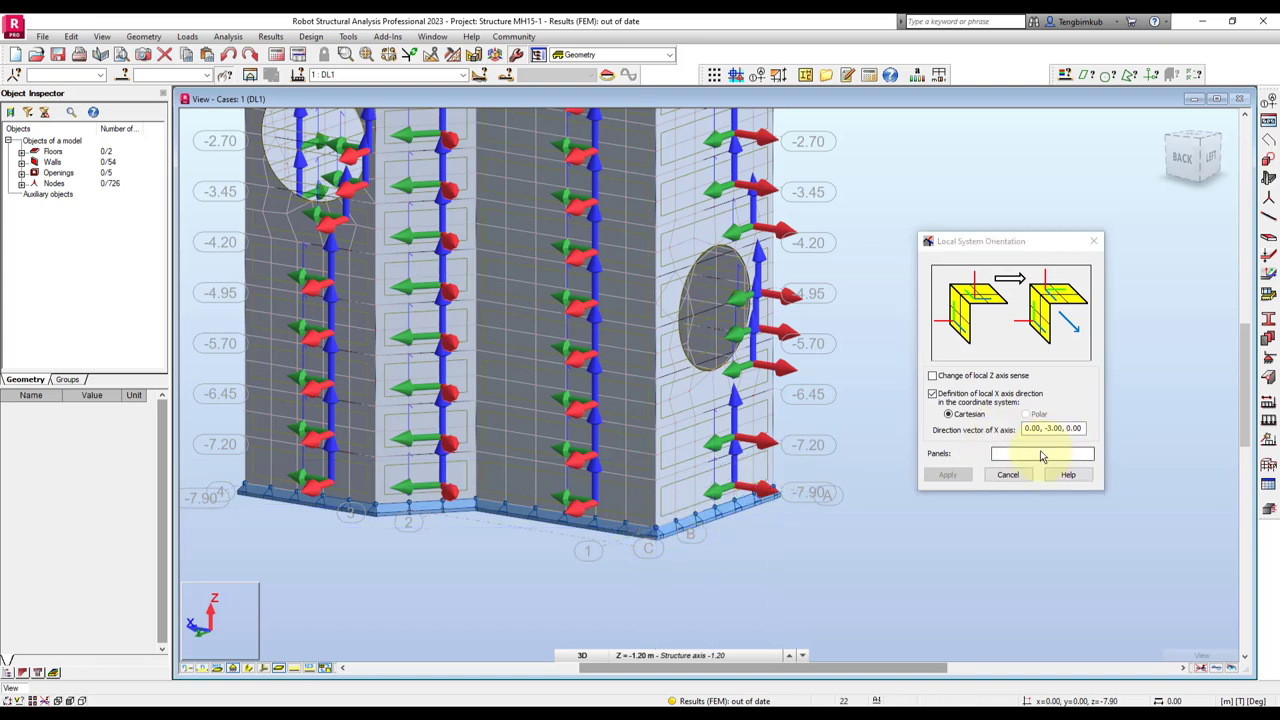
Apply the defined local X direction to wall panel 49.
click(1040, 456)
scroll(850, 450, down, 2)
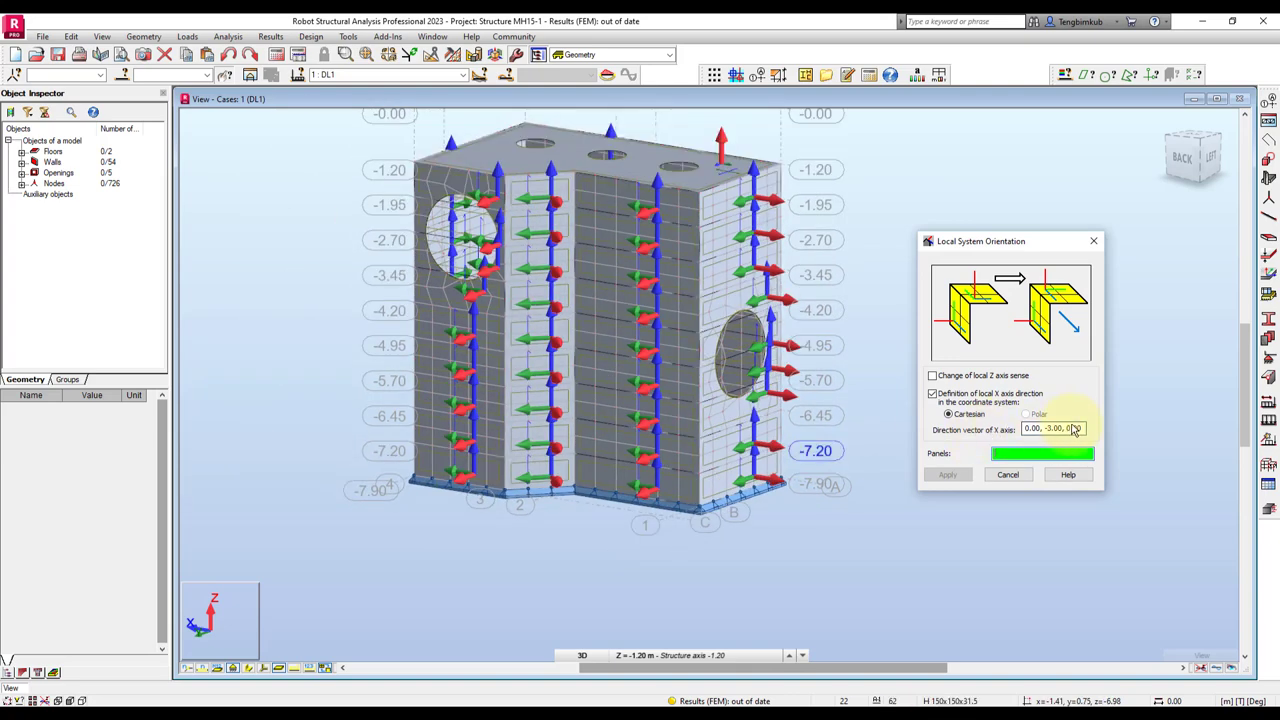
click(1073, 428)
click(1008, 457)
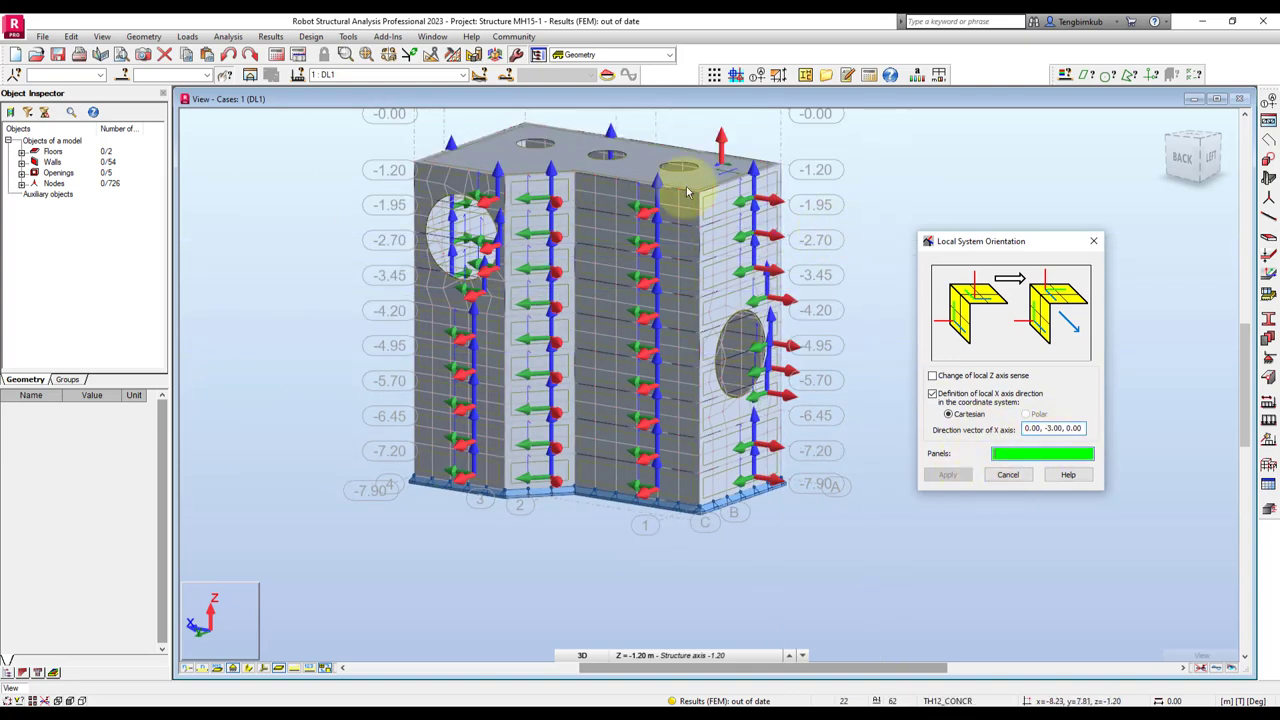
click(745, 195)
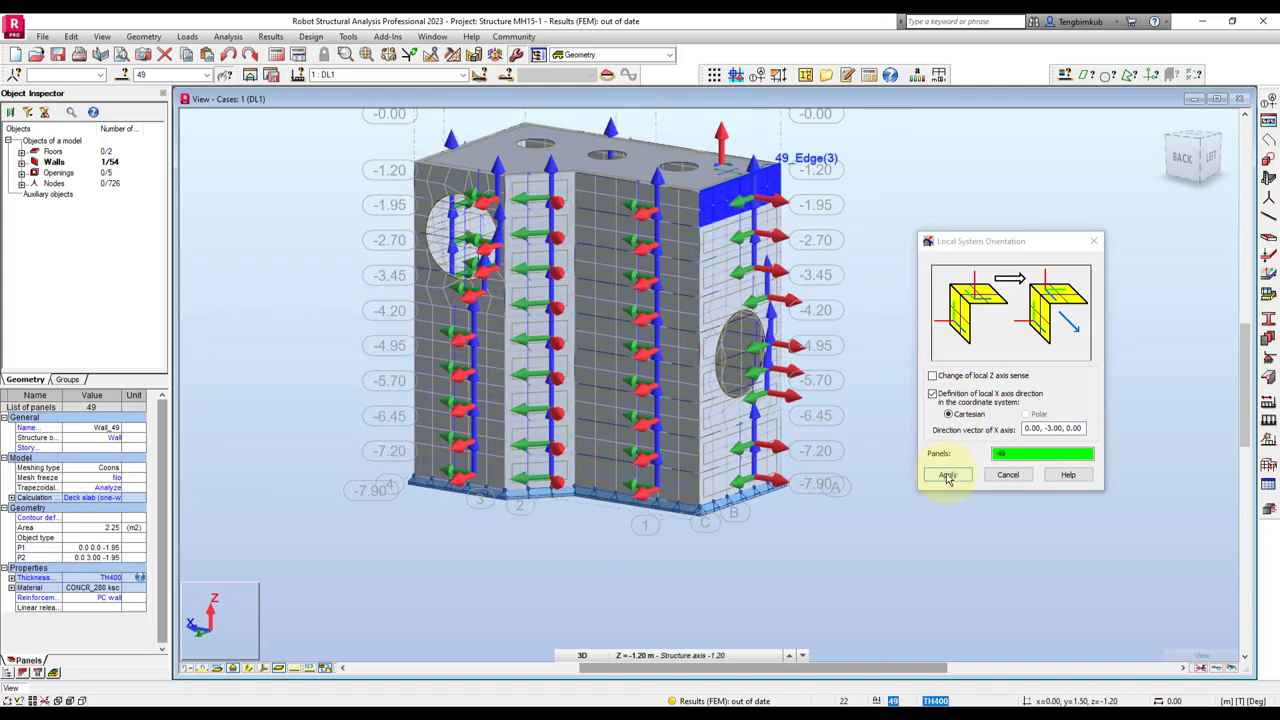
click(948, 476)
Close the Local System Orientation dialog and zoom out to show the whole pit structure.
scroll(885, 180, up, 2)
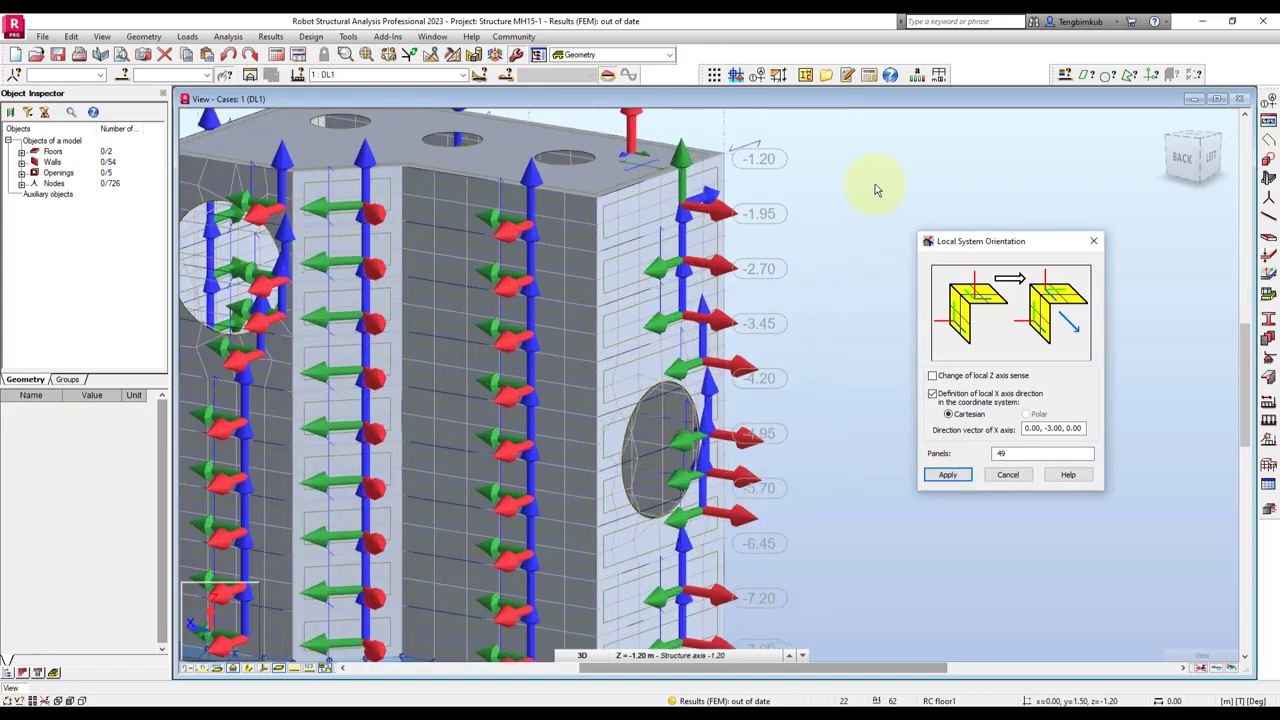
click(616, 265)
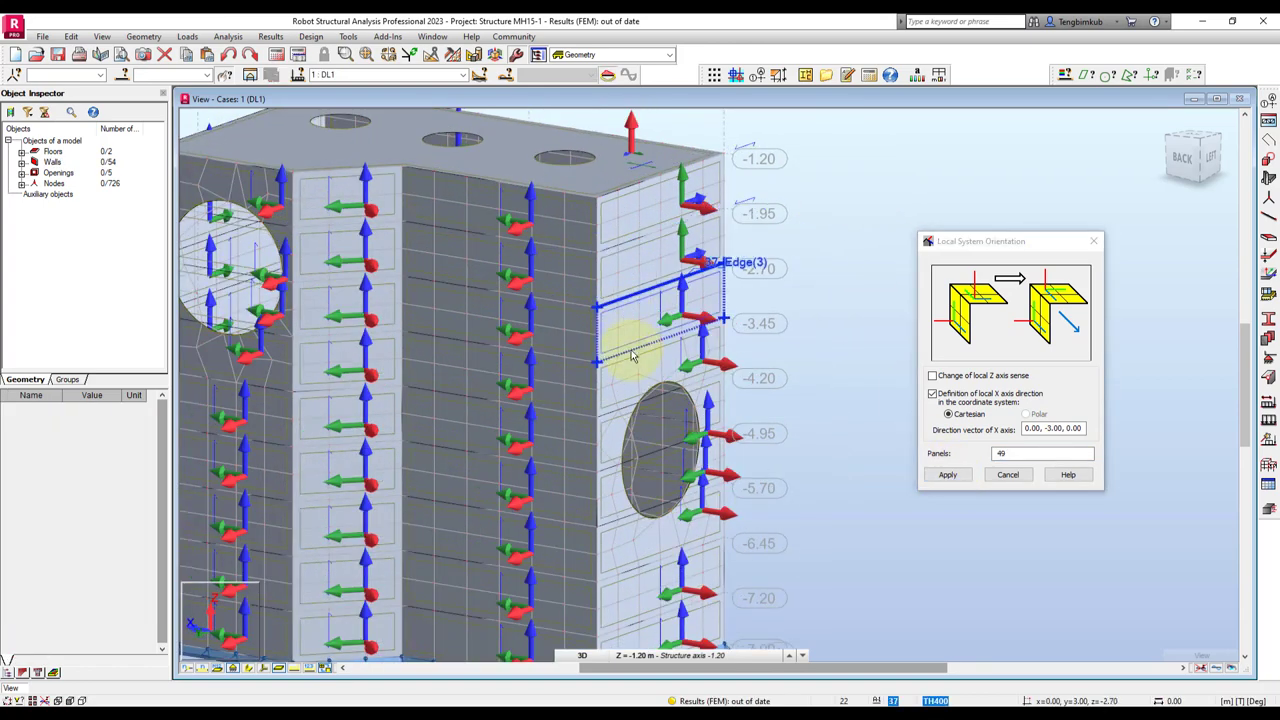
middle_drag(674, 420, 671, 322)
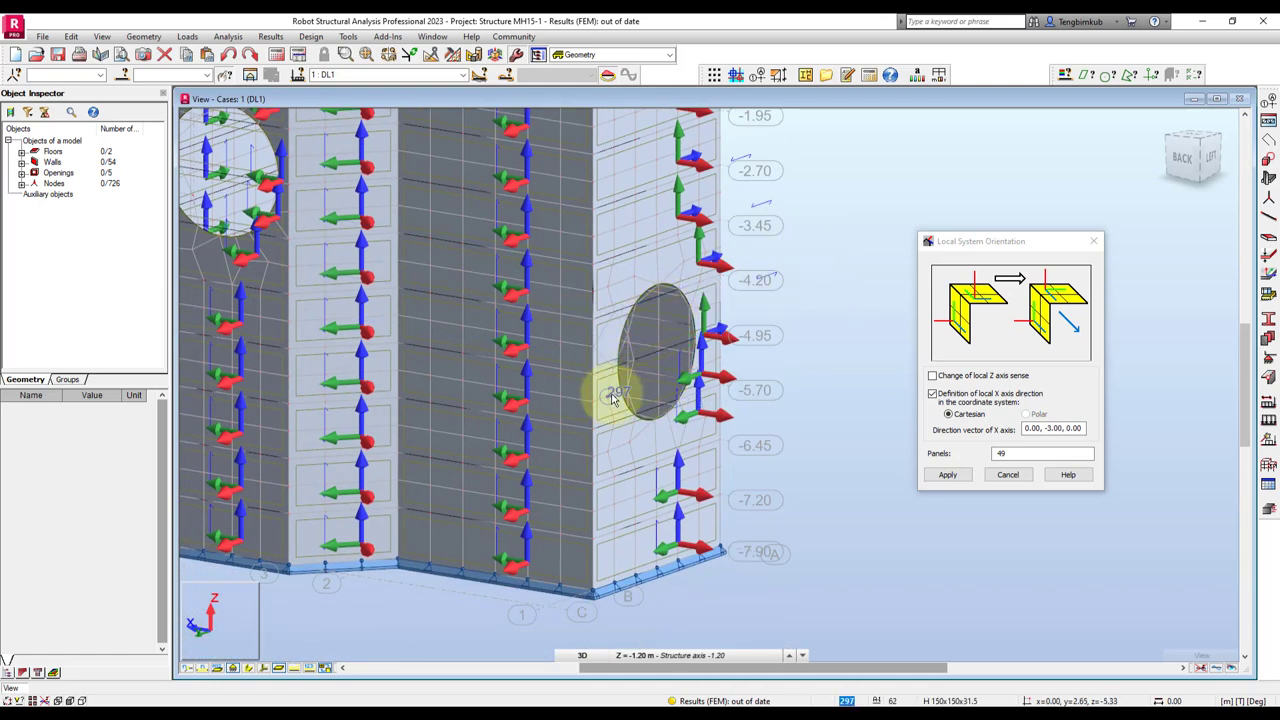
scroll(634, 437, up, 2)
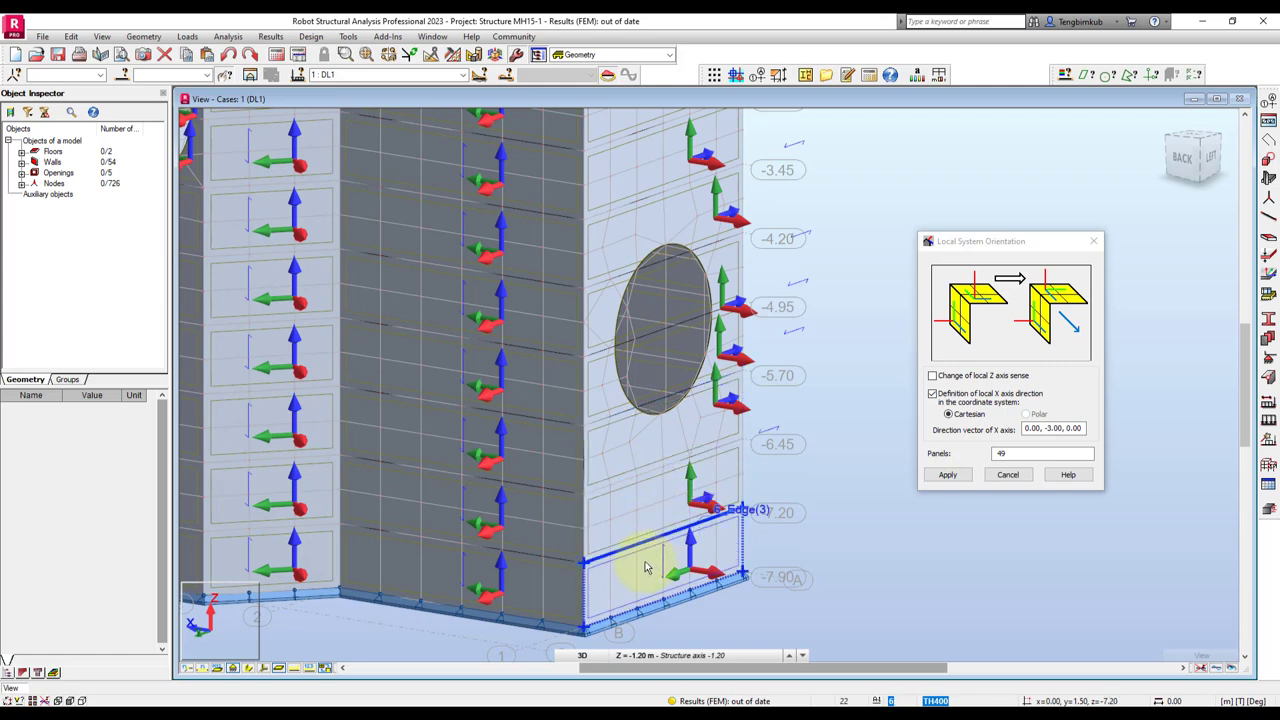
scroll(790, 300, down, 4)
scroll(815, 255, down, 2)
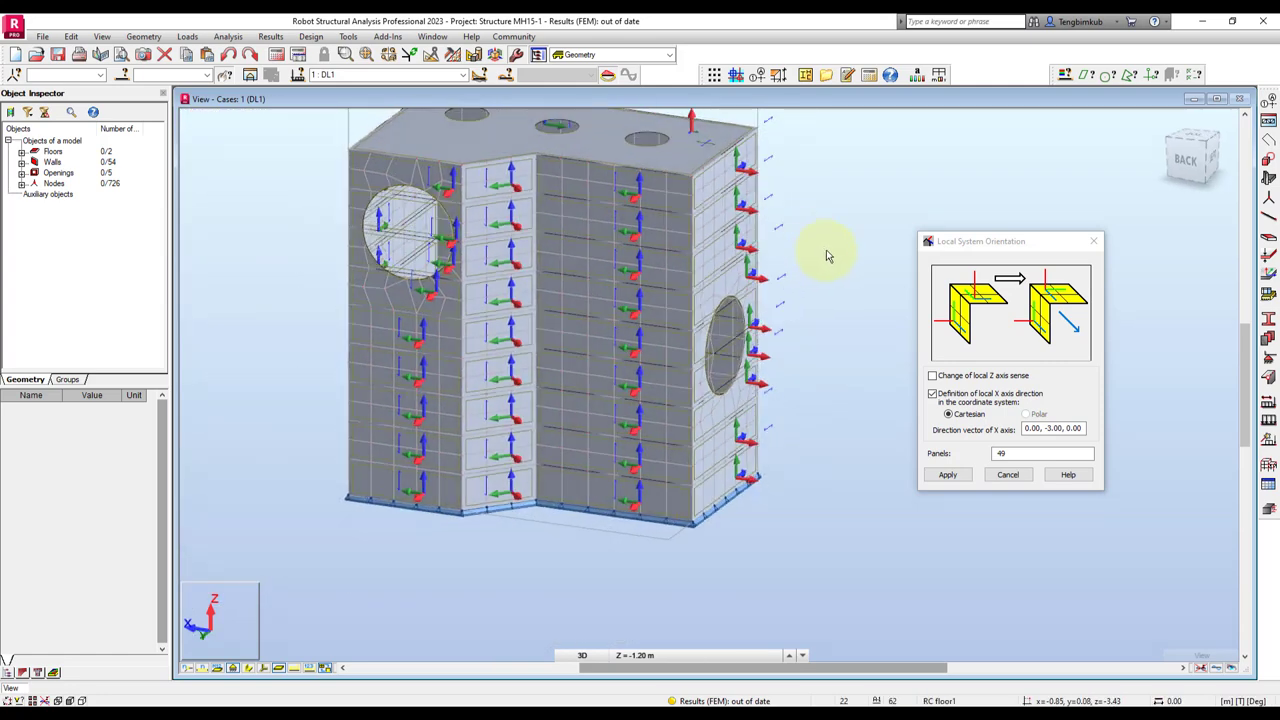
click(1093, 242)
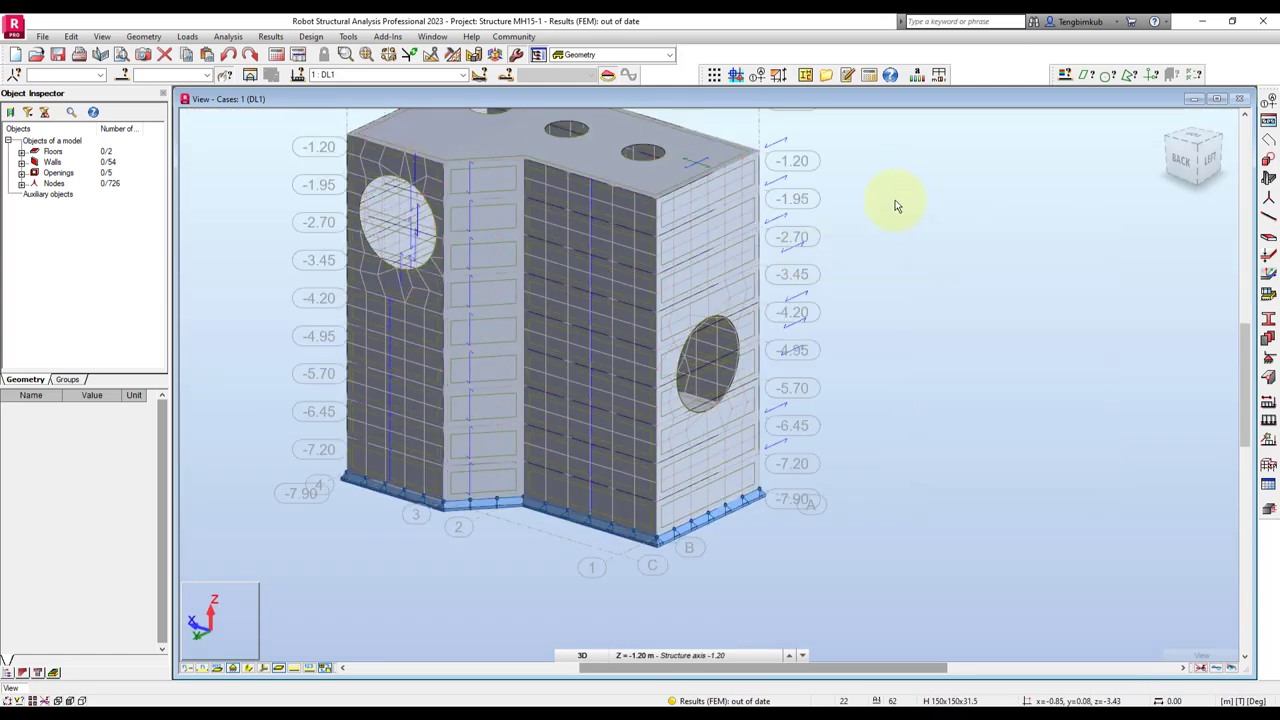
scroll(780, 190, up, 3)
scroll(700, 230, down, 3)
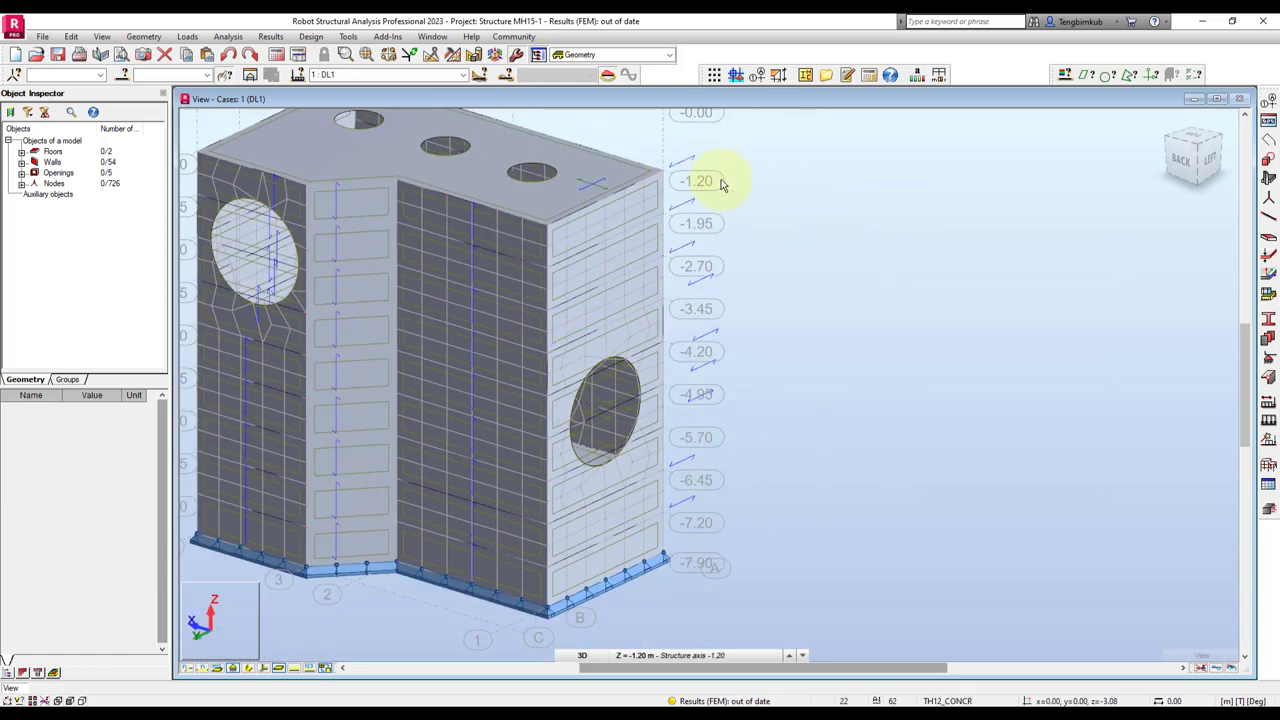
scroll(808, 194, down, 2)
Run the static analysis of the pit model with Calculations.
click(298, 54)
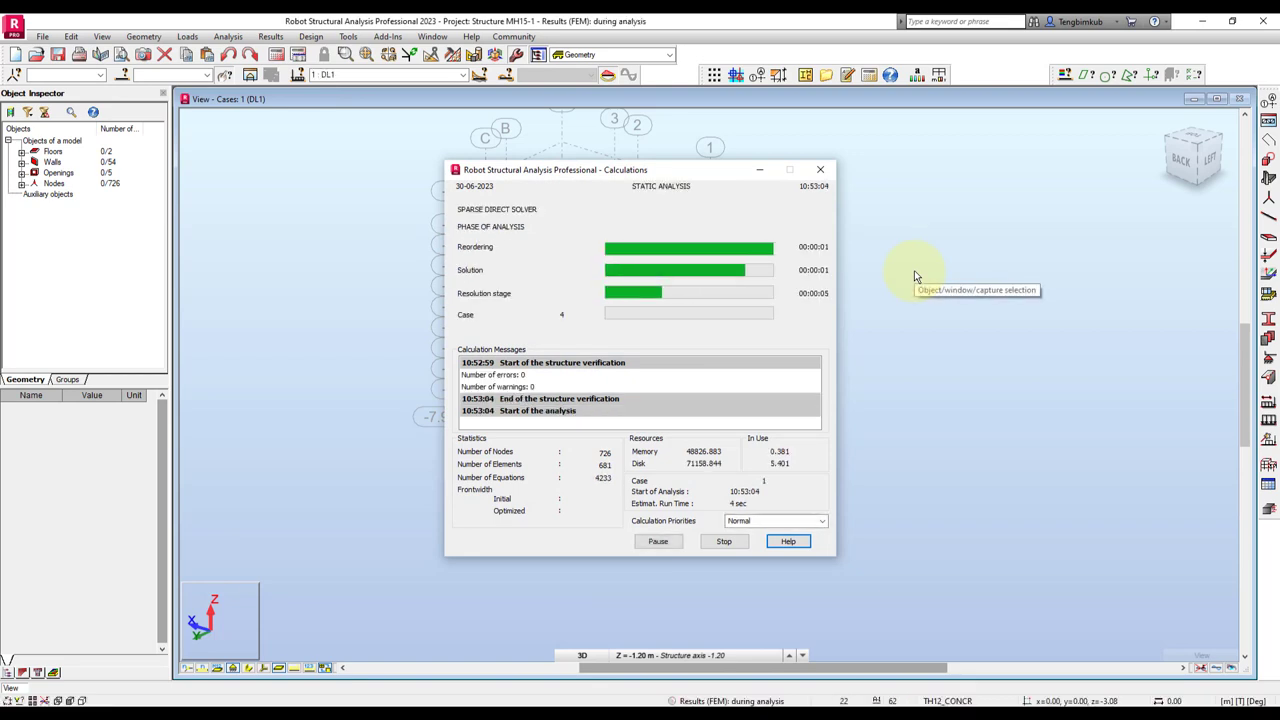
scroll(788, 224, up, 2)
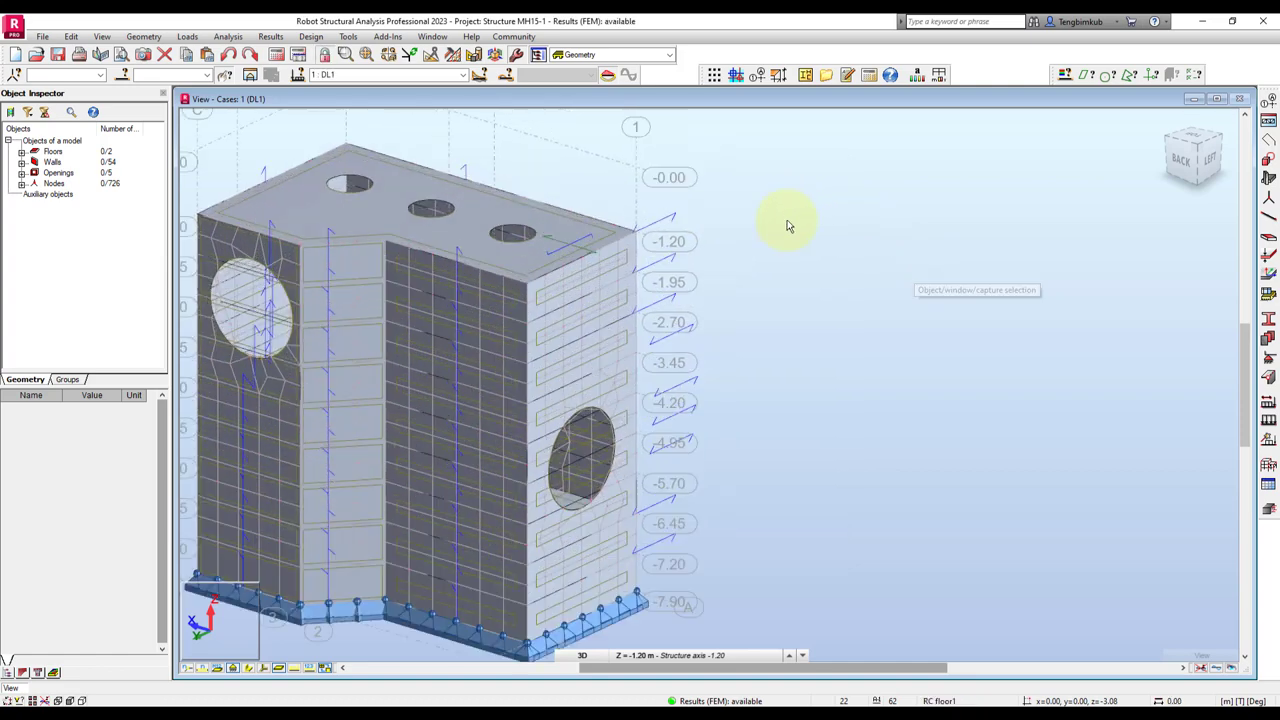
click(310, 37)
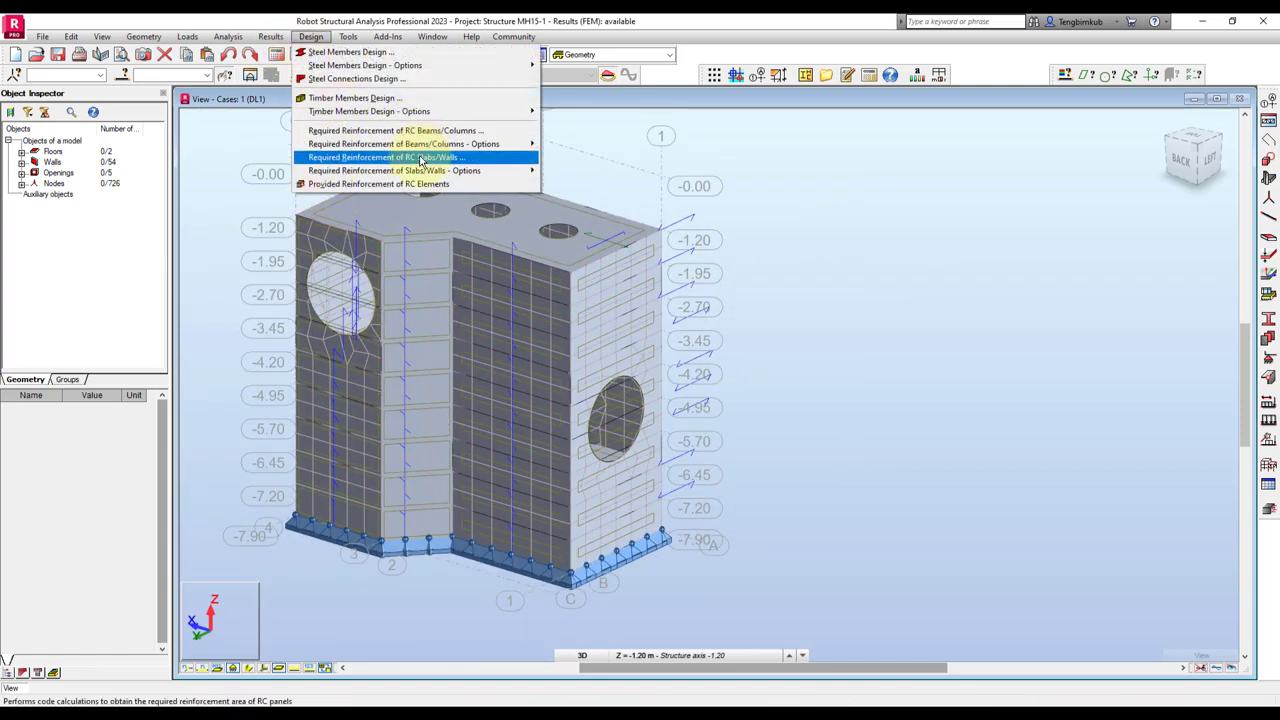
Start Required Reinforcement of RC Slabs/Walls and open the RC wall type's ACI 318-11 properties.
click(422, 157)
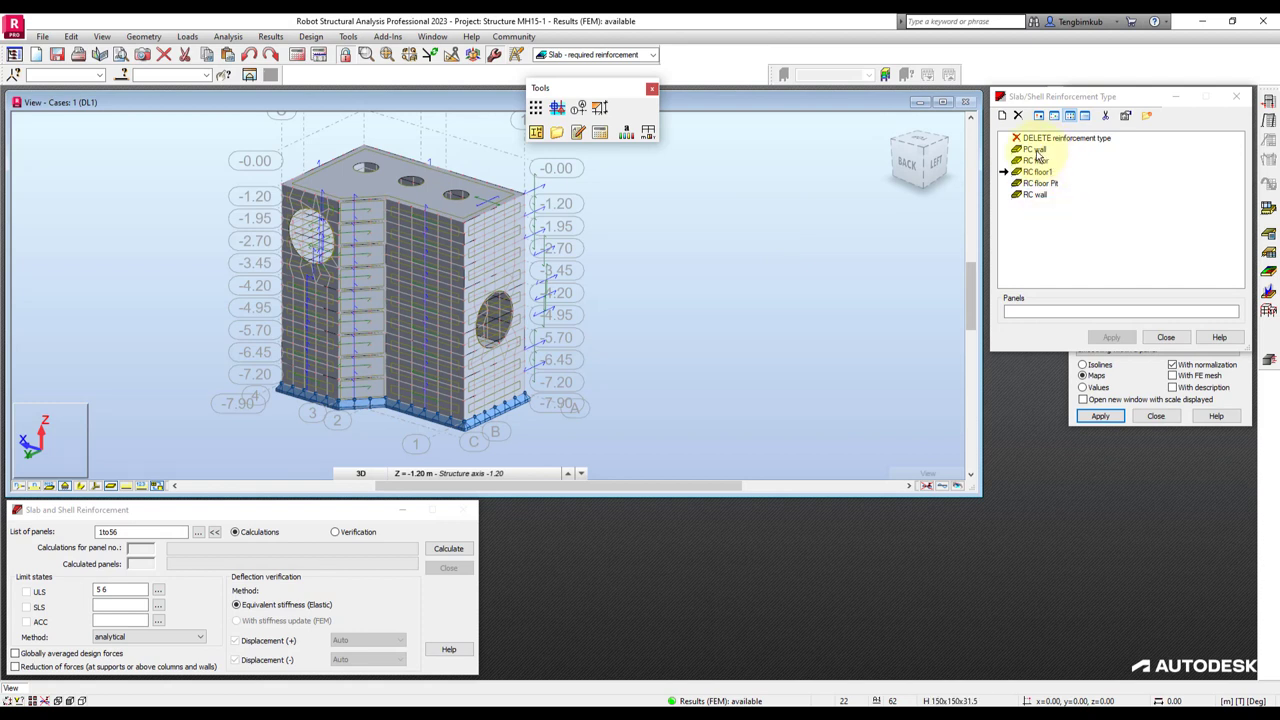
click(1038, 196)
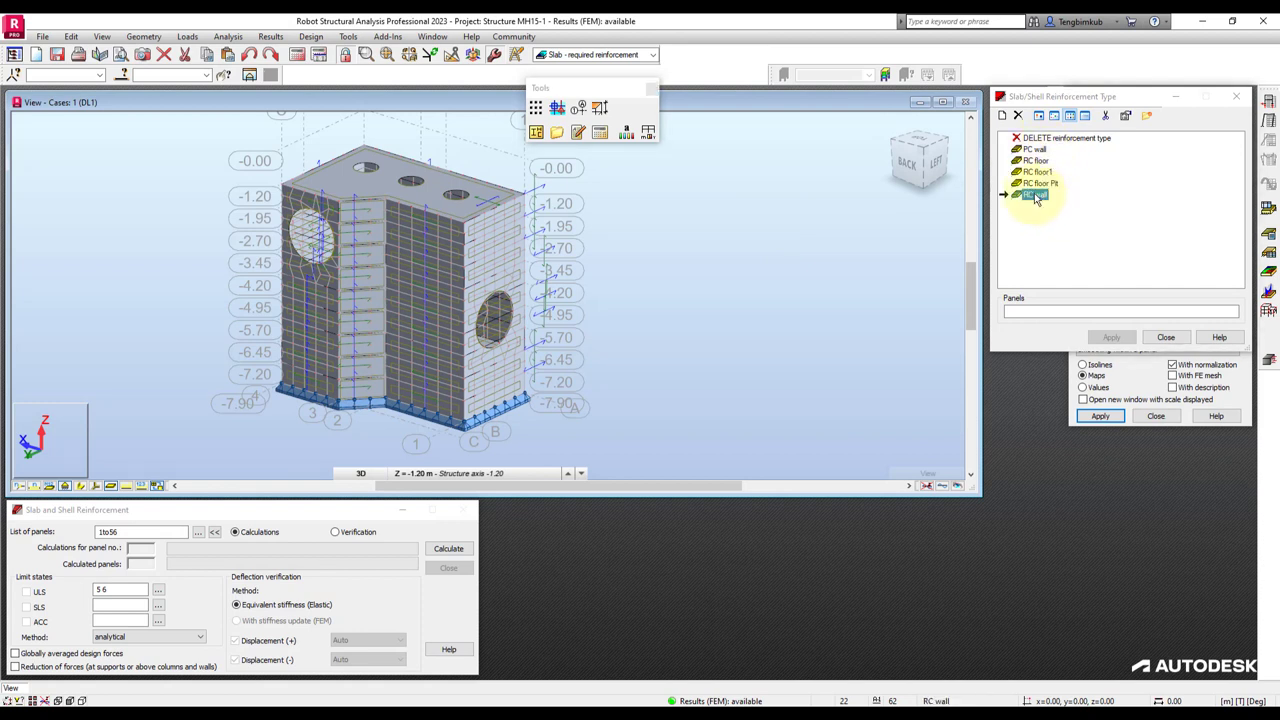
double_click(1036, 195)
text(RC wall 1)
drag(1065, 120, 777, 225)
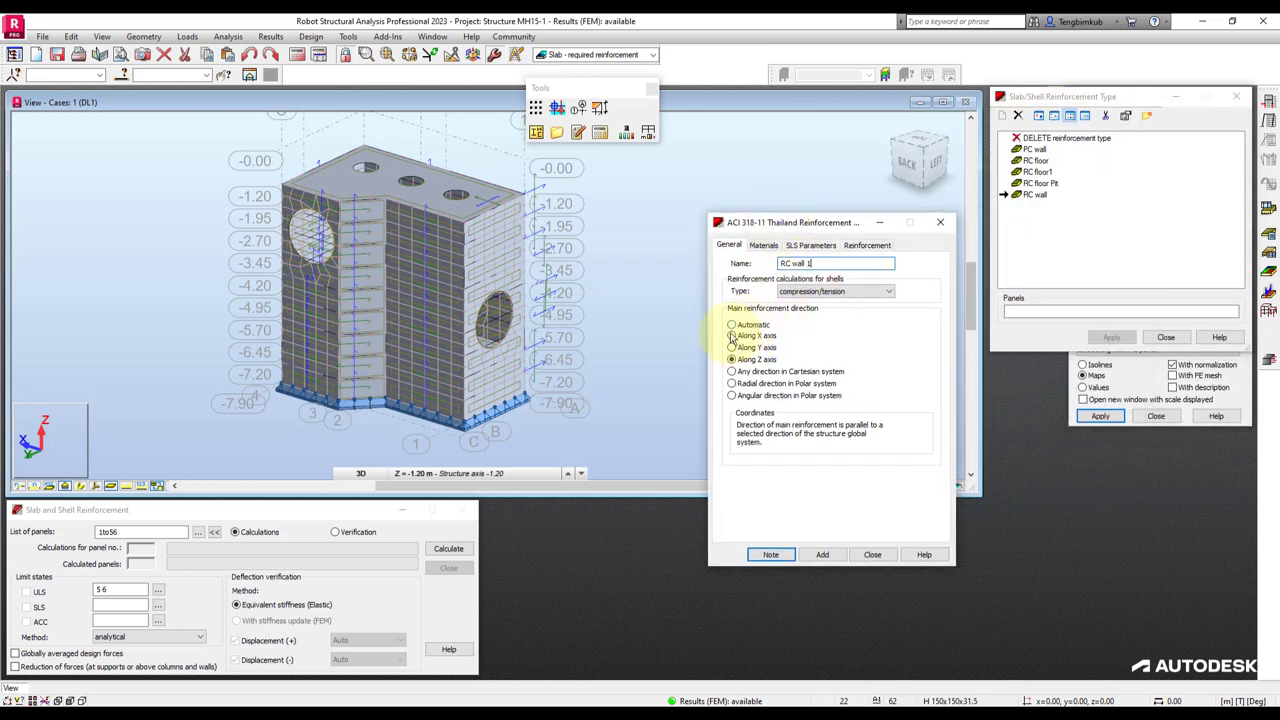
Set the reinforcement calculation type to bending + compression/tension.
click(820, 292)
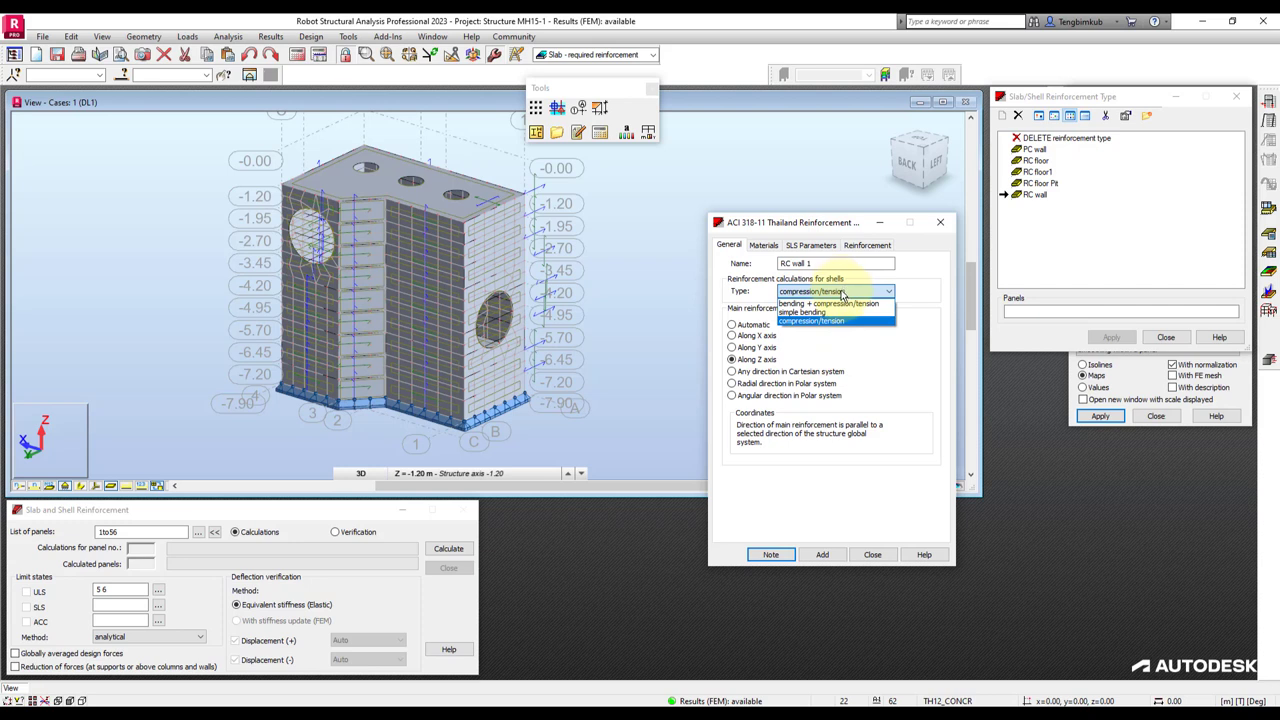
click(838, 304)
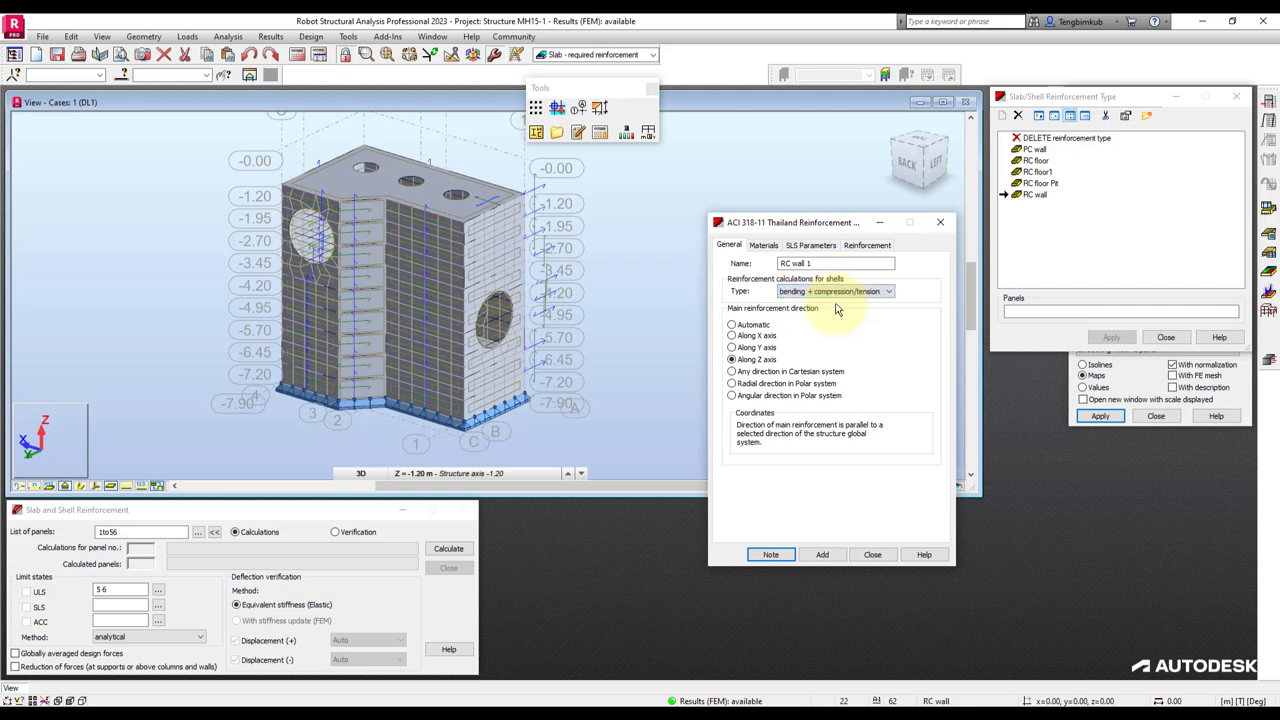
click(829, 292)
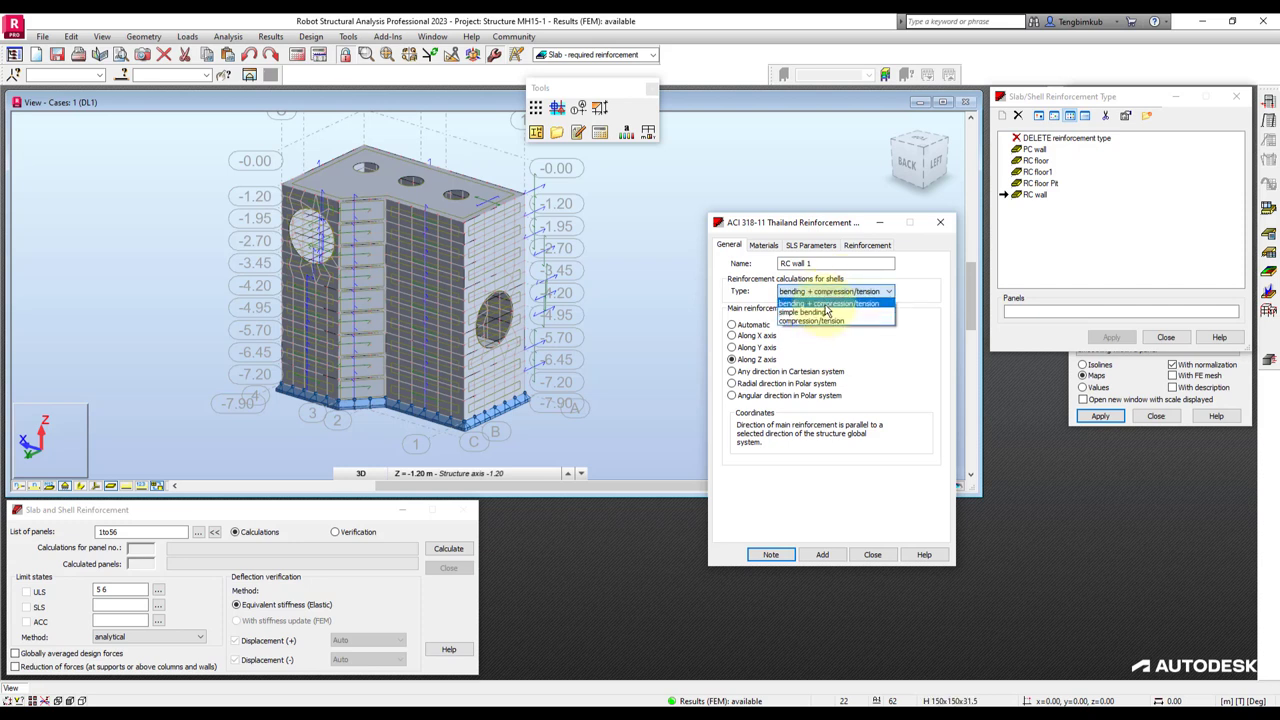
click(826, 306)
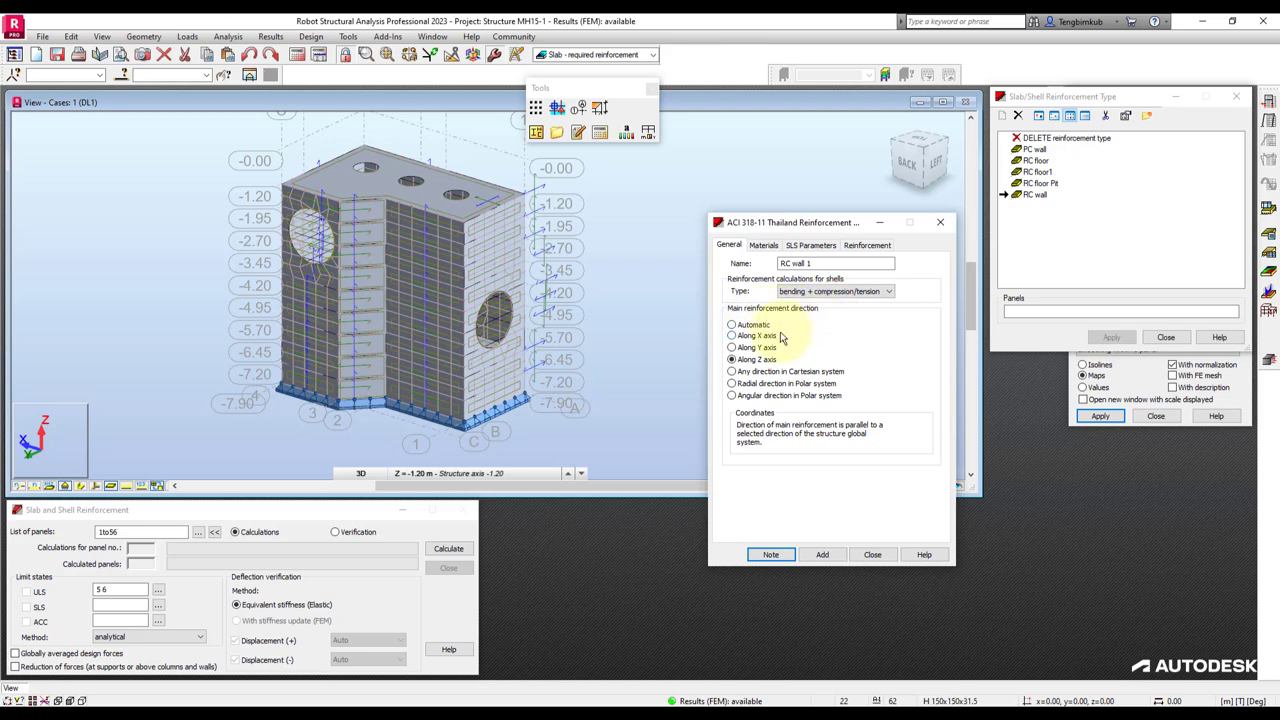
scroll(565, 325, up, 5)
scroll(543, 300, up, 3)
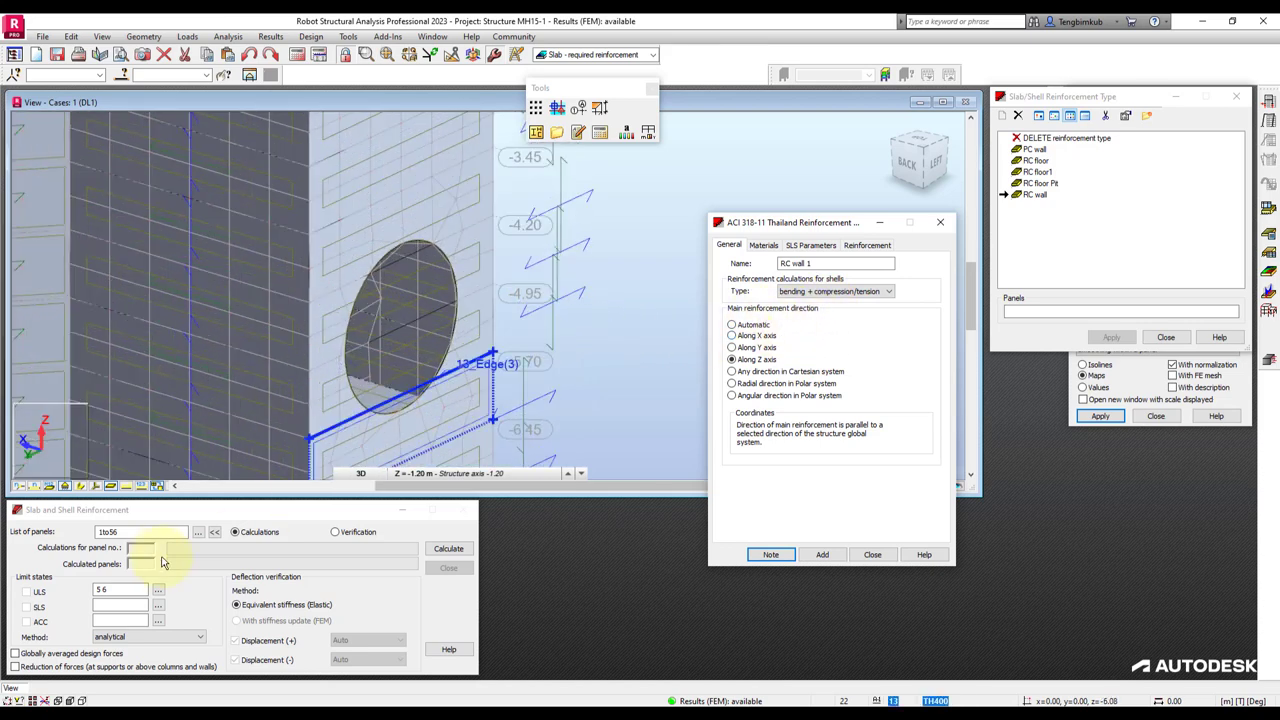
Set main reinforcement along the X axis and add the type as RC wall 1.
click(97, 488)
click(97, 488)
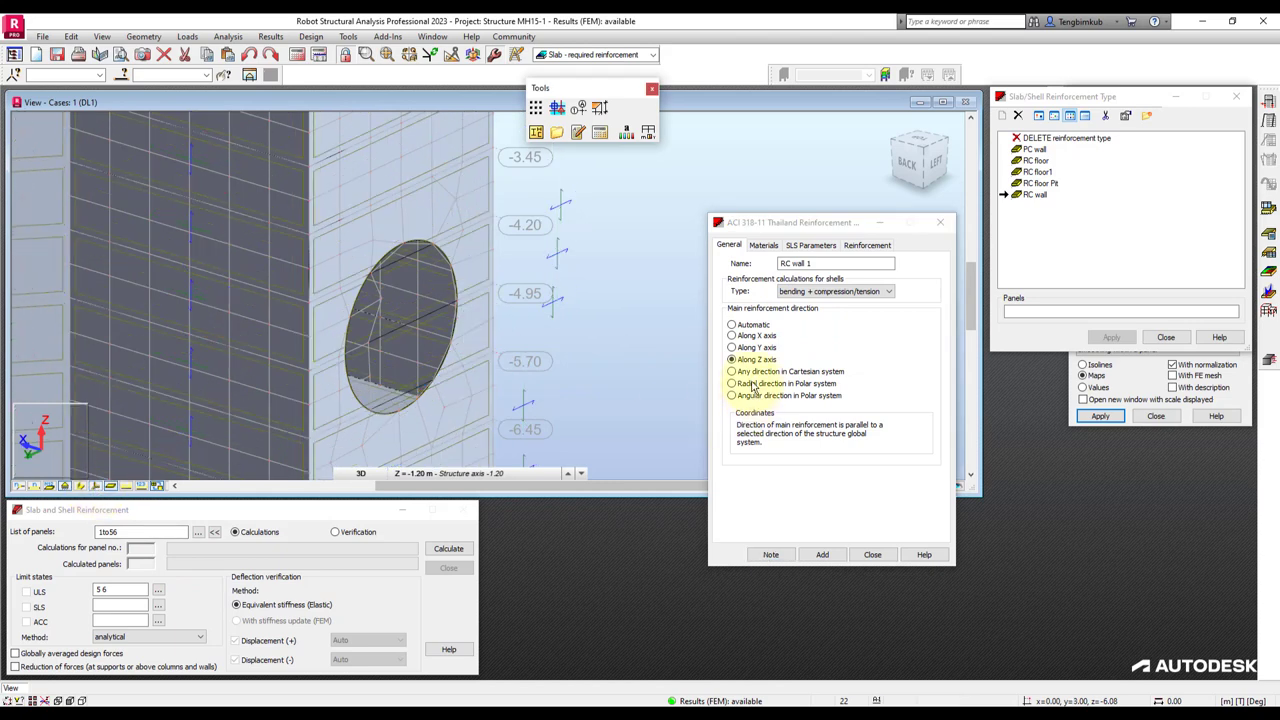
click(755, 337)
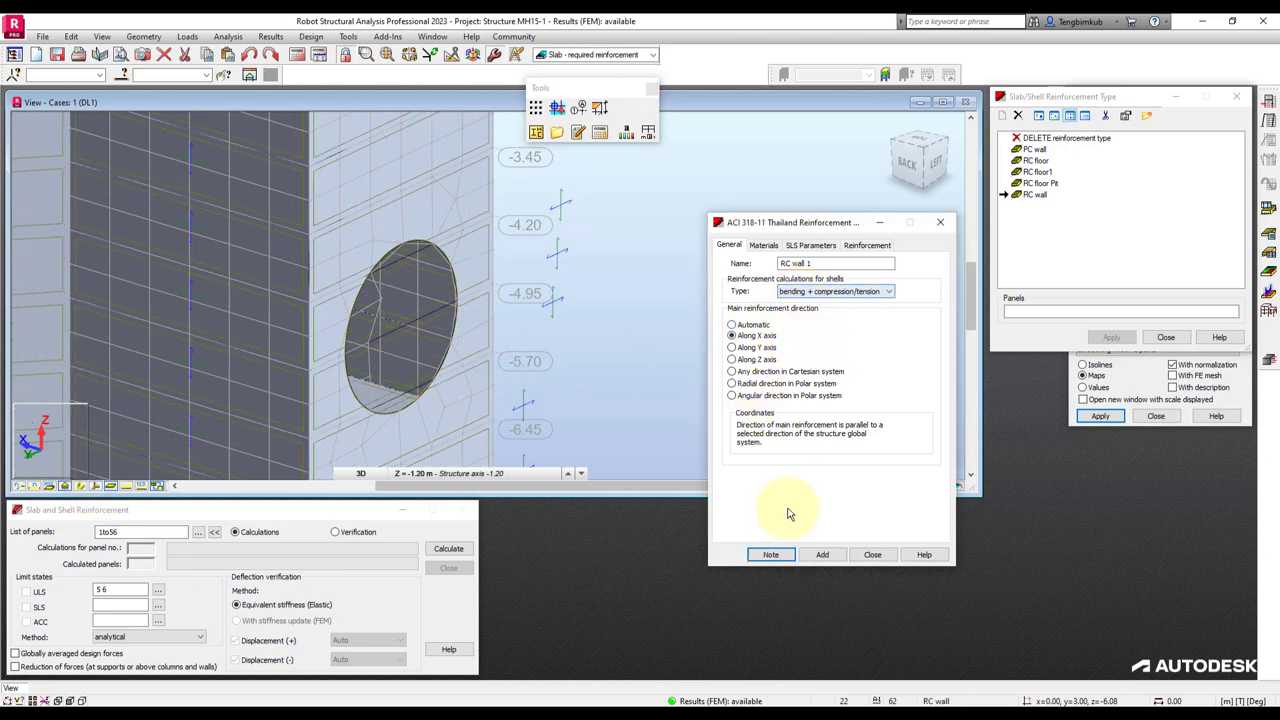
click(821, 554)
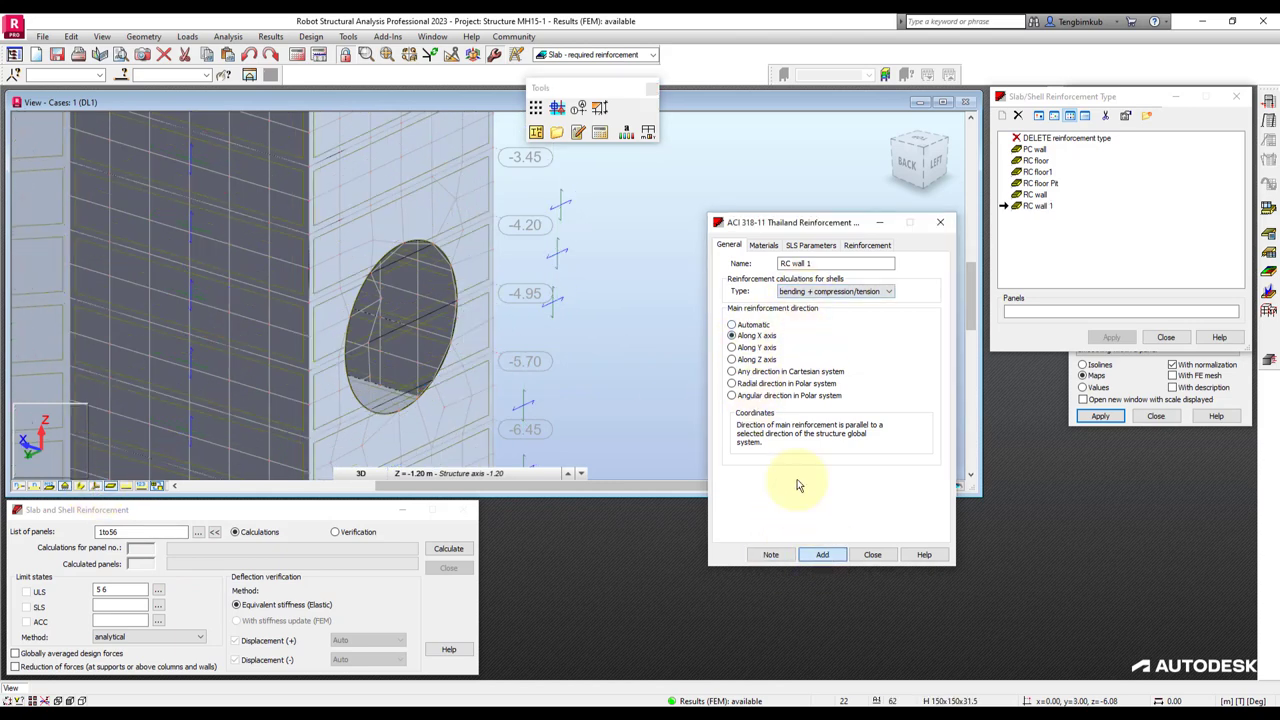
click(940, 222)
scroll(649, 321, down, 5)
Assign RC wall 1 to the stacked wall panels 6 and 7to49By6, picked top to bottom.
click(1056, 312)
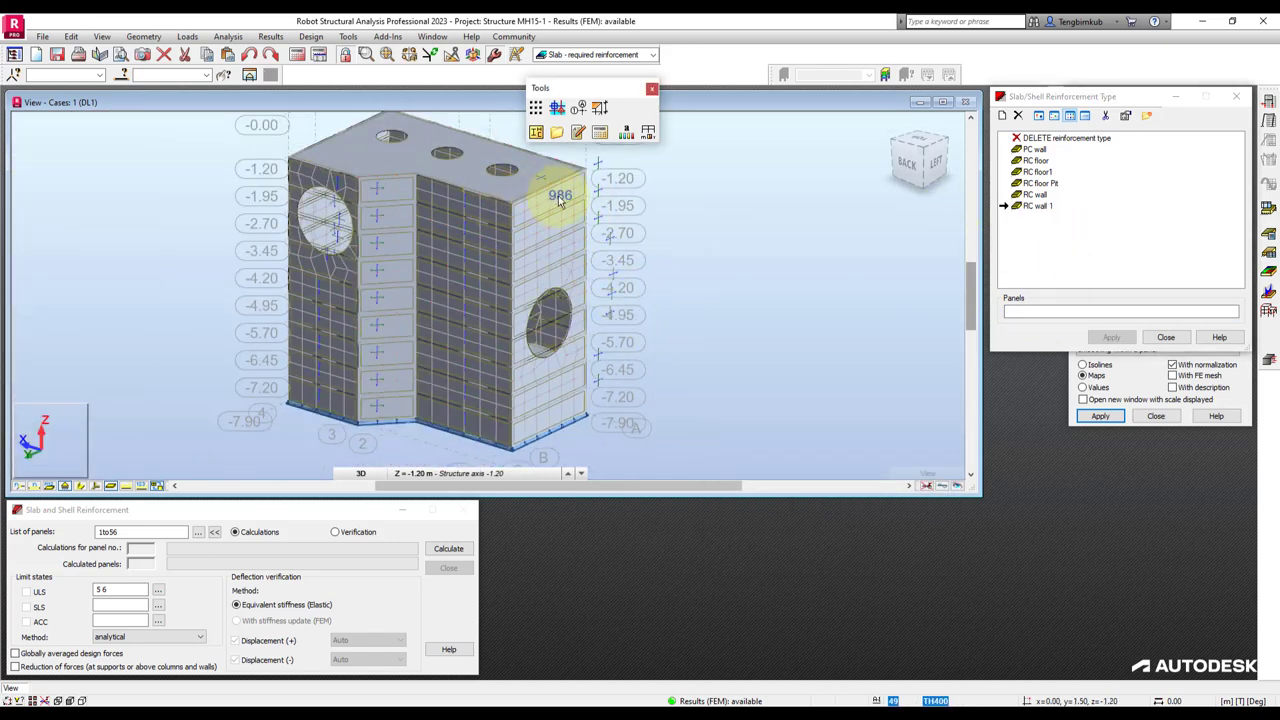
scroll(570, 186, up, 2)
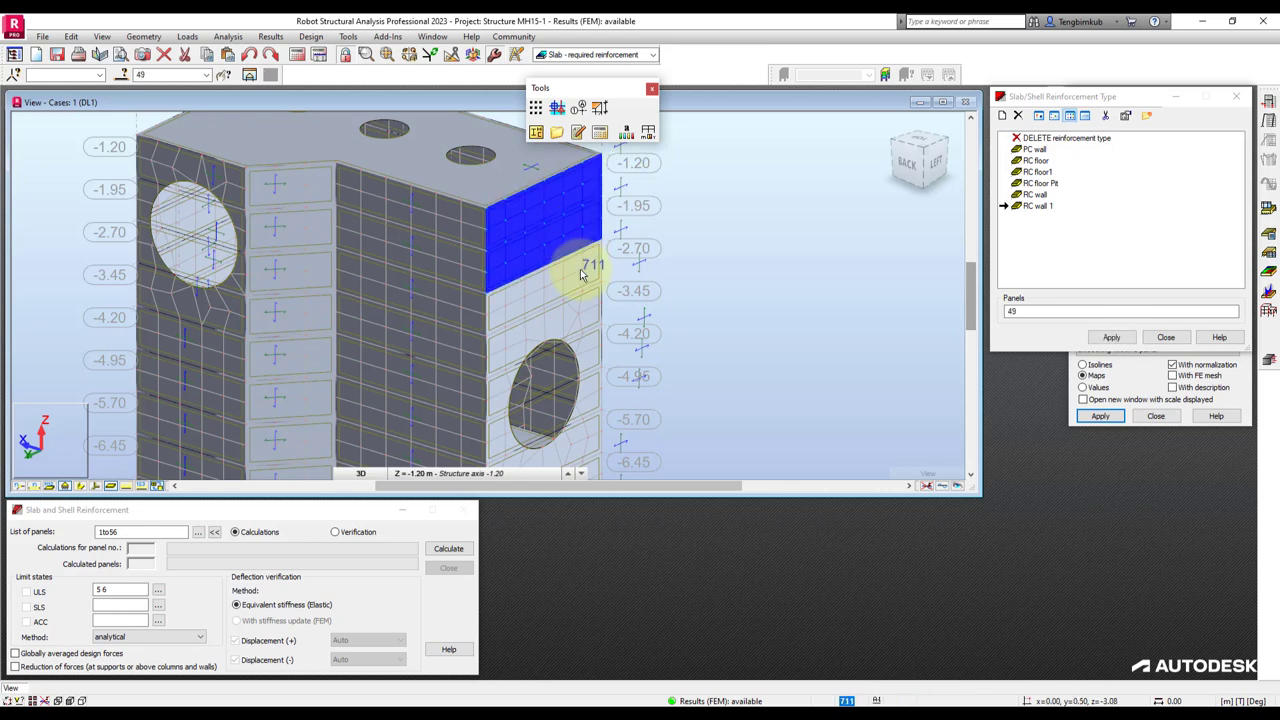
click(583, 300)
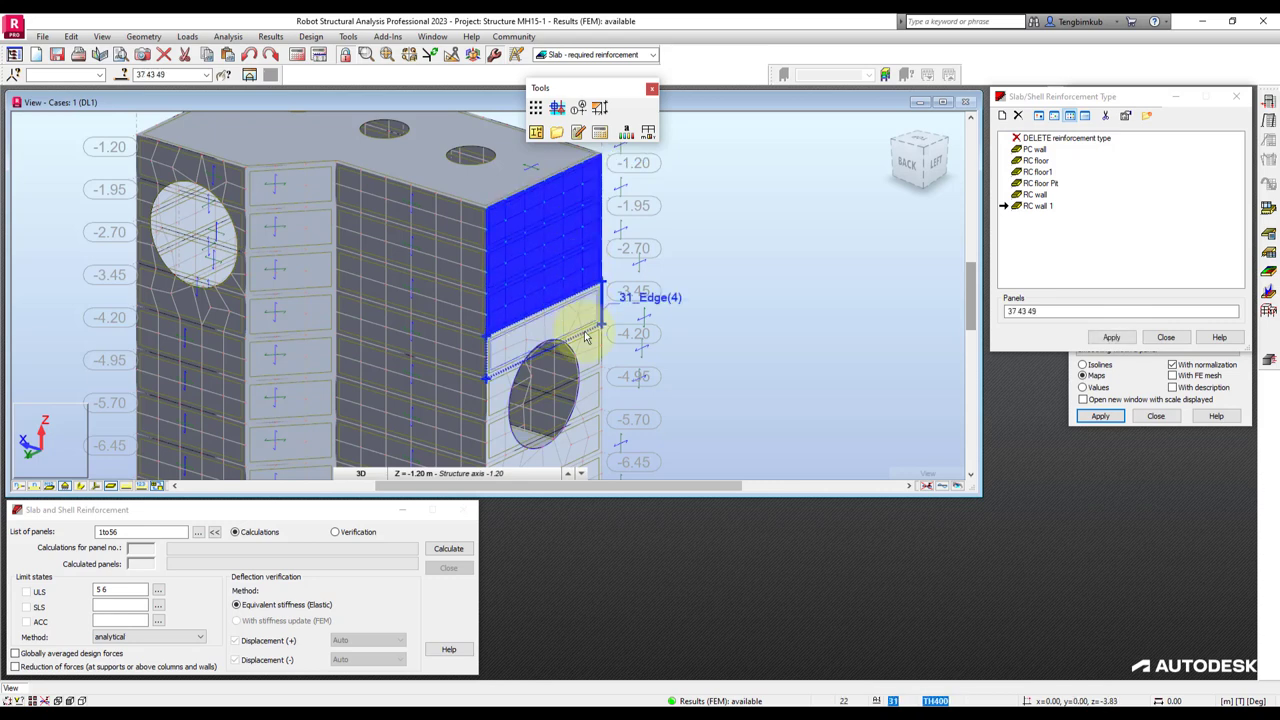
scroll(588, 362, up, 2)
click(560, 340)
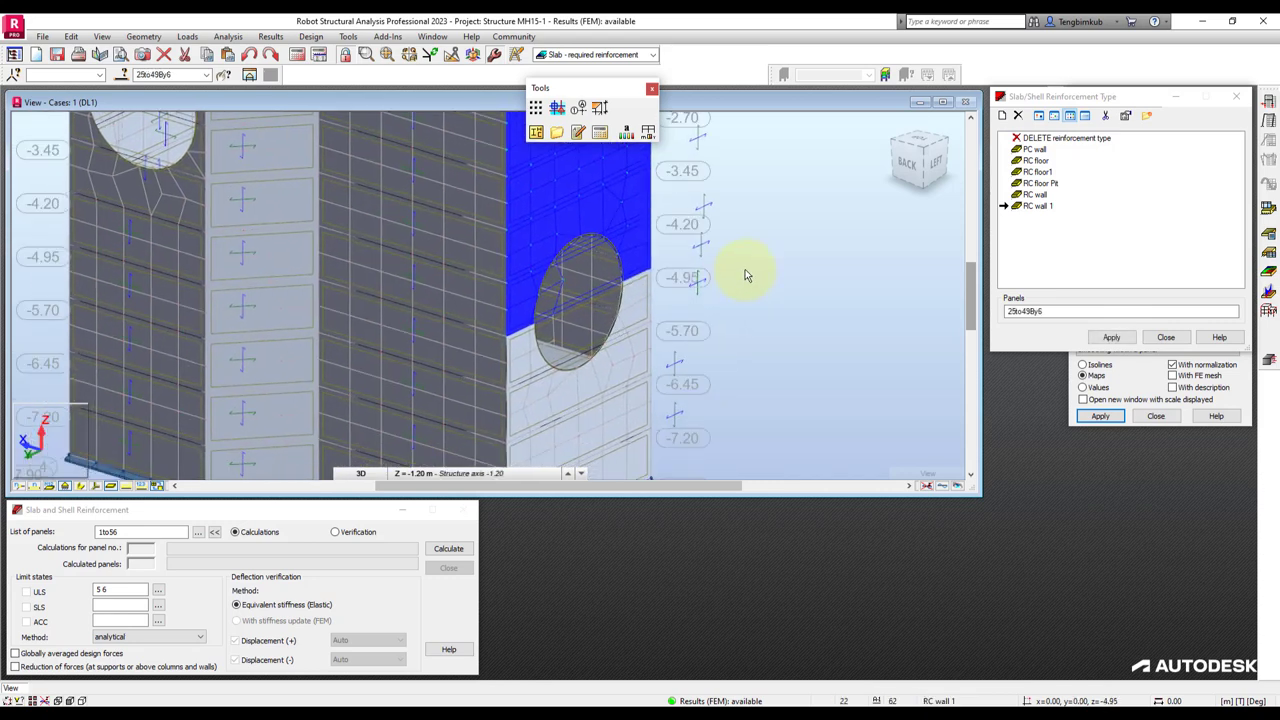
scroll(748, 271, up, 2)
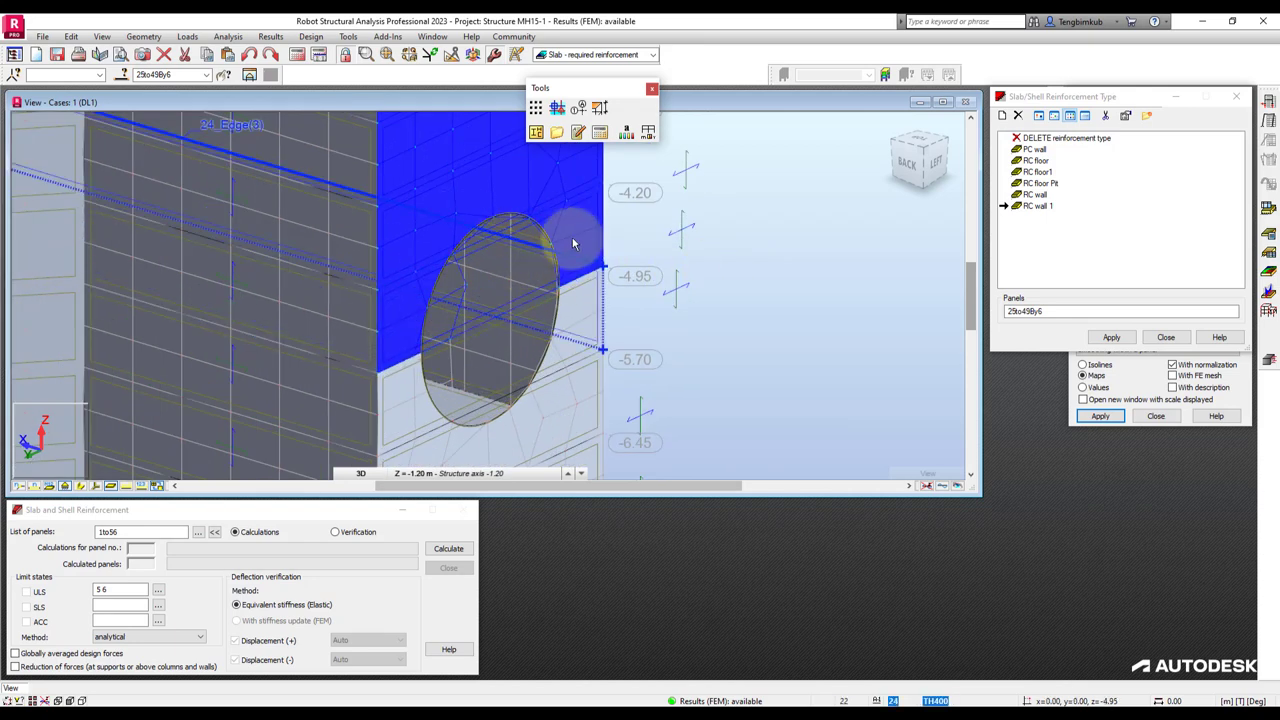
scroll(491, 340, down, 1)
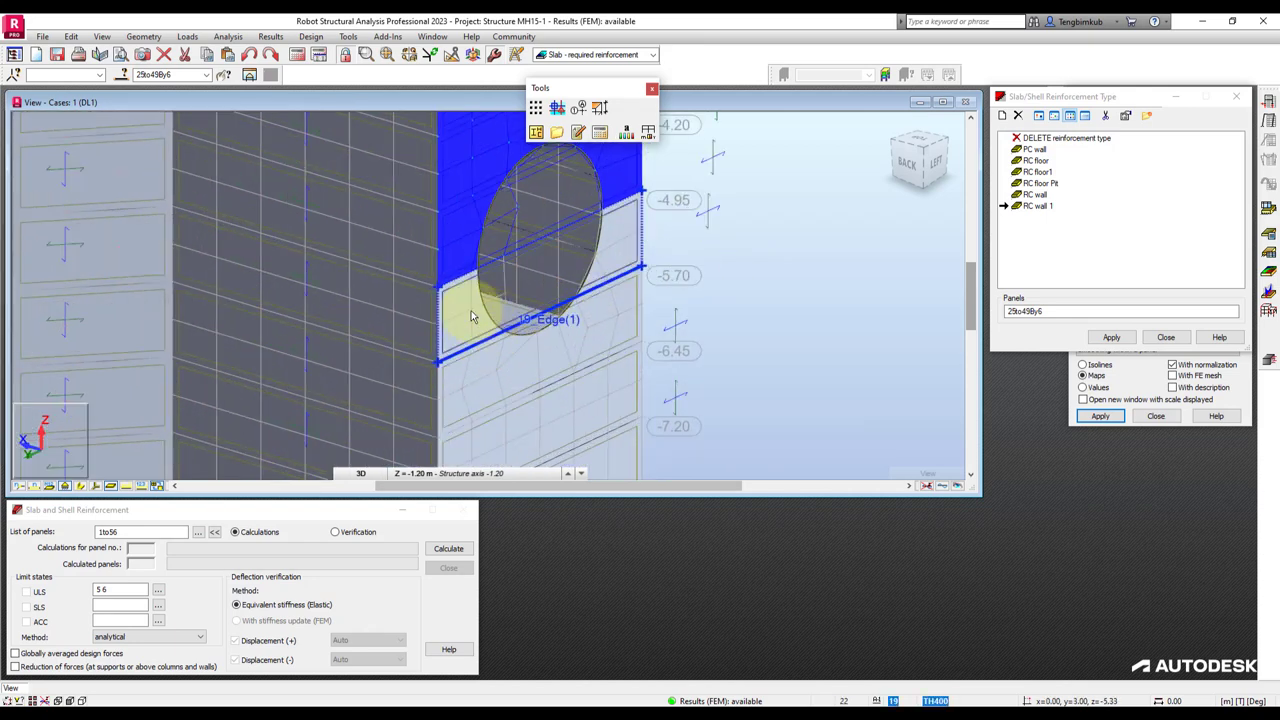
click(515, 365)
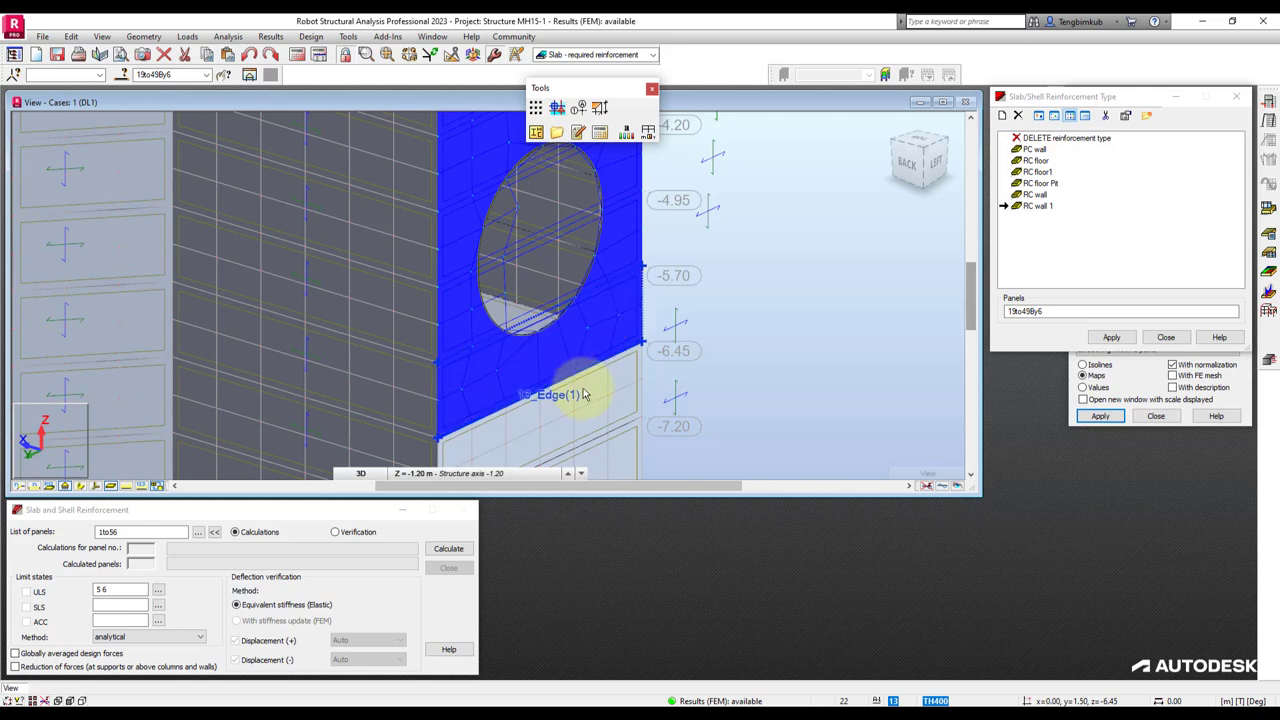
scroll(630, 311, up, 1)
click(618, 388)
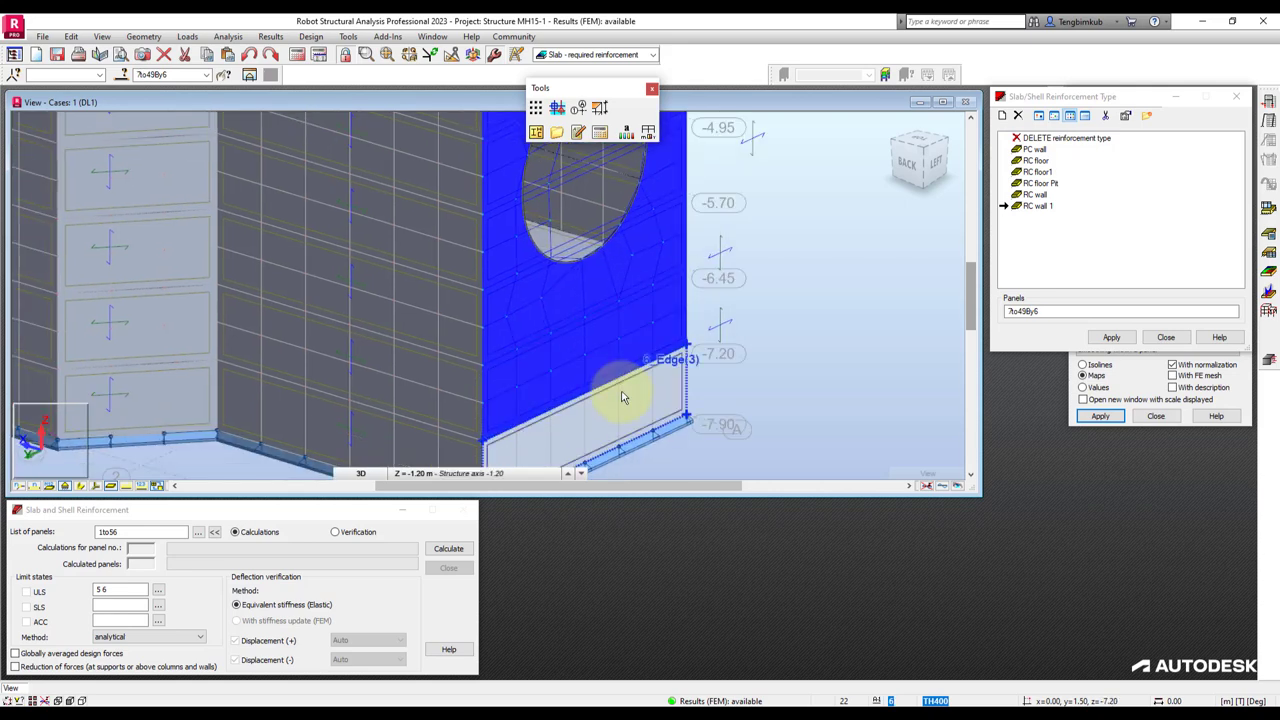
scroll(768, 323, down, 1)
click(1111, 337)
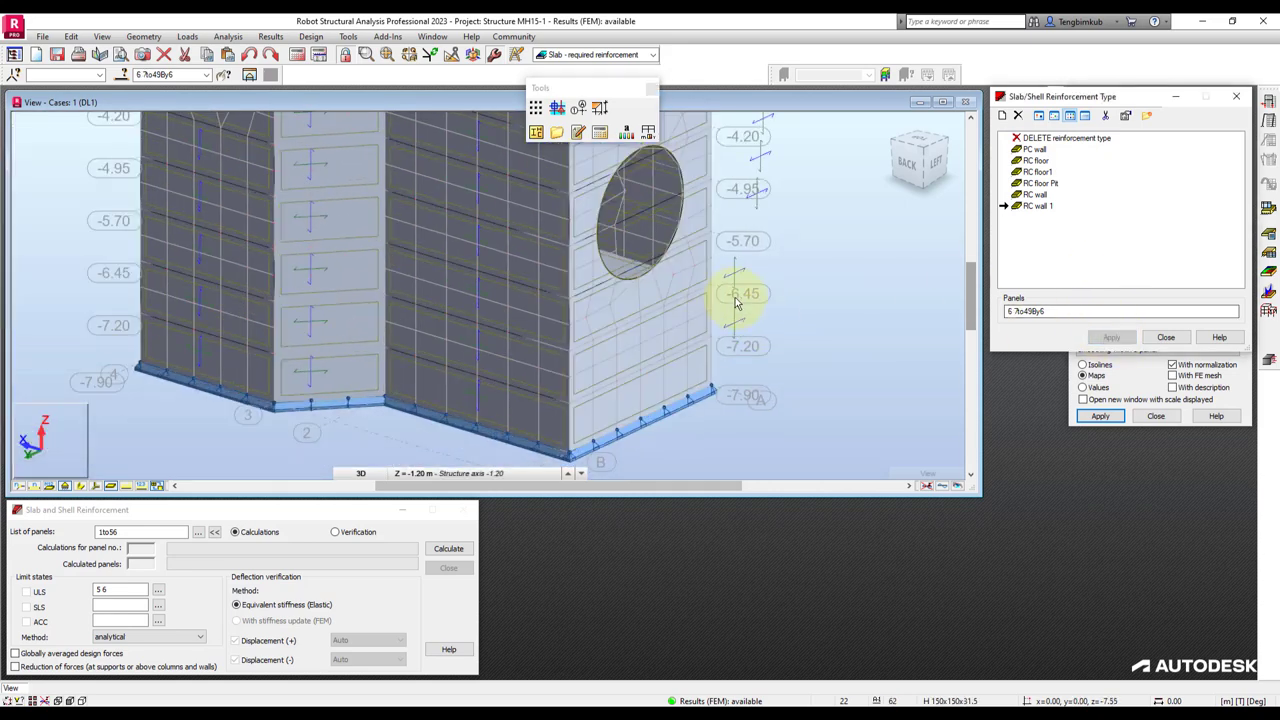
Close the reinforcement type window and restore the previous panel selection.
click(1166, 337)
scroll(760, 363, down, 1)
scroll(760, 363, down, 1)
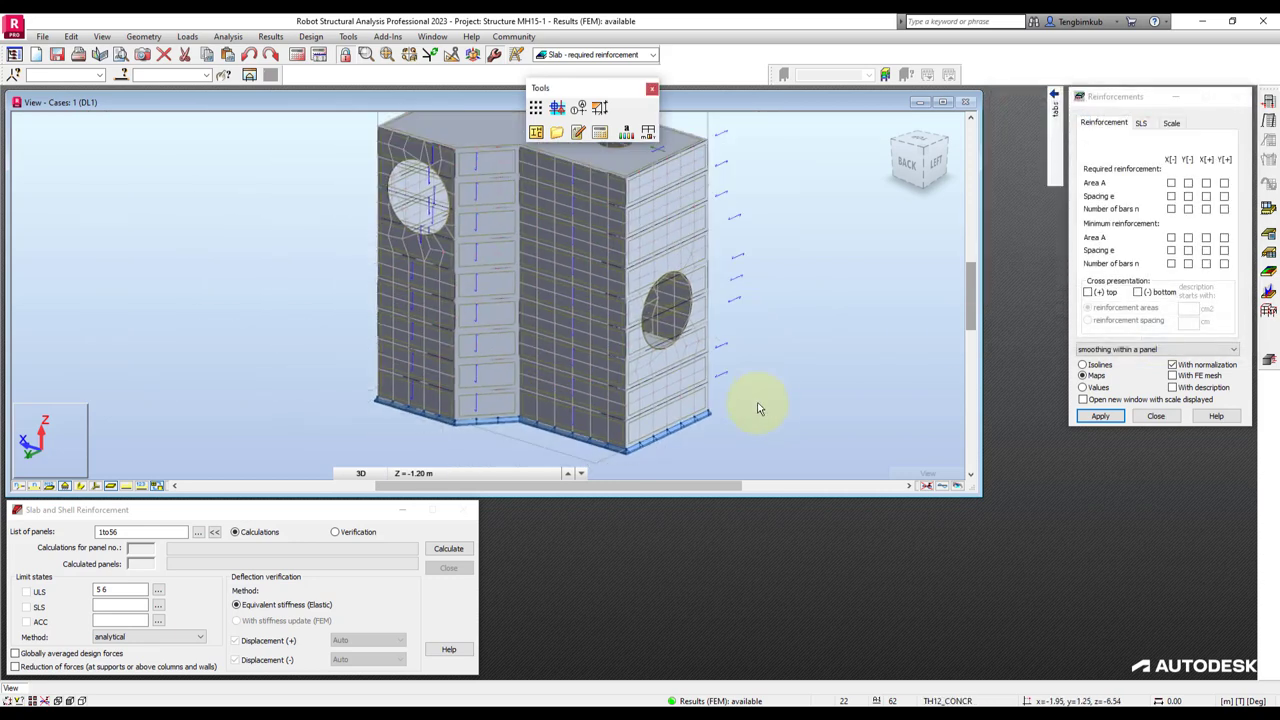
scroll(768, 363, down, 1)
scroll(750, 320, up, 1)
scroll(740, 290, up, 1)
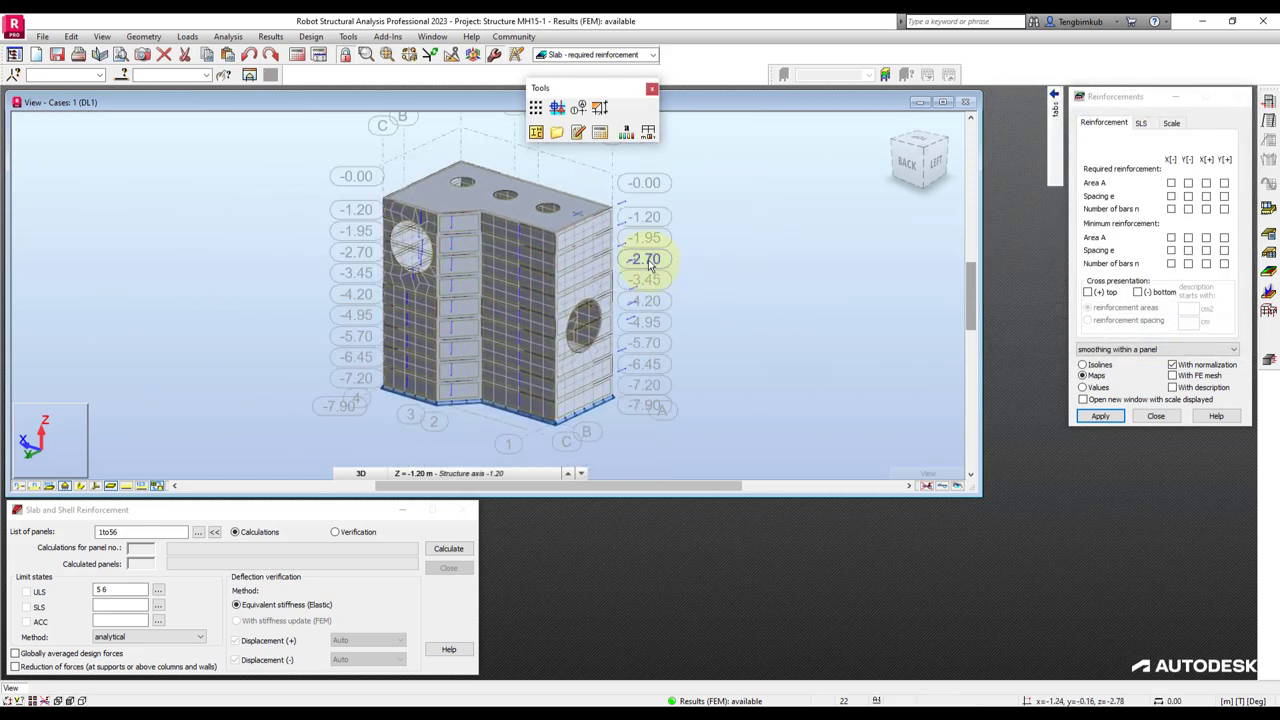
scroll(670, 250, up, 1)
click(214, 531)
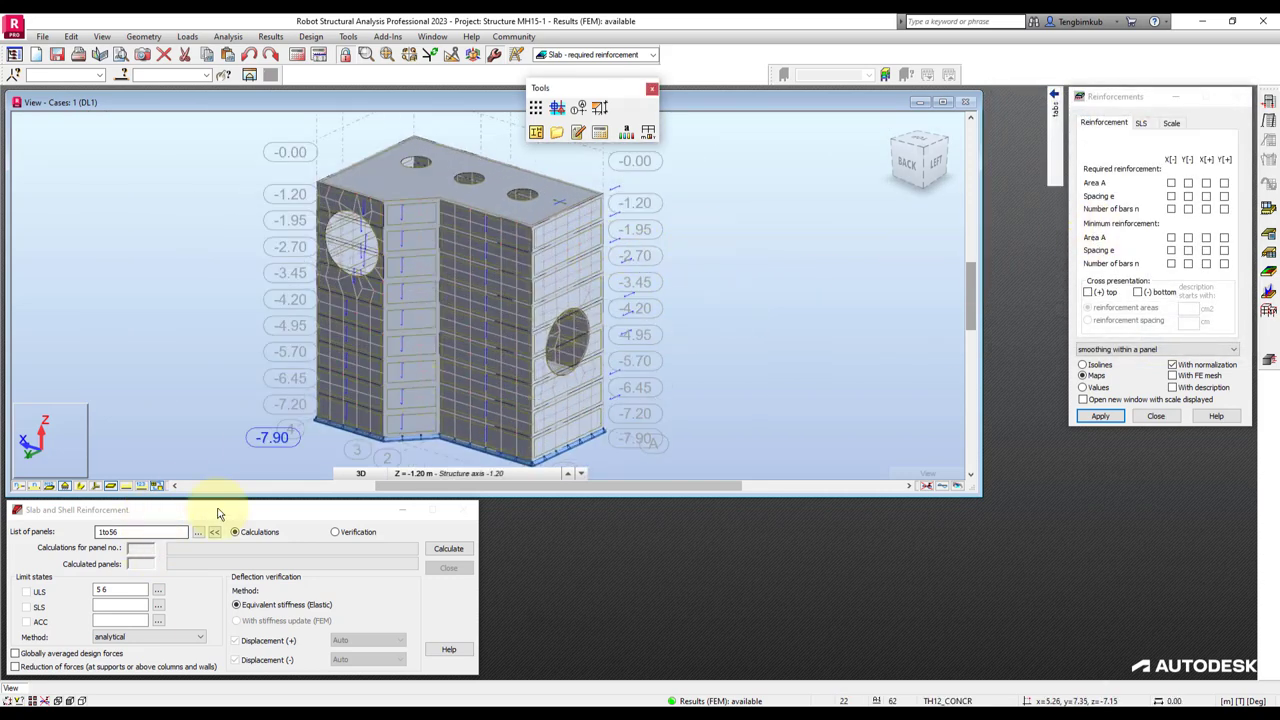
right_click(684, 194)
click(749, 229)
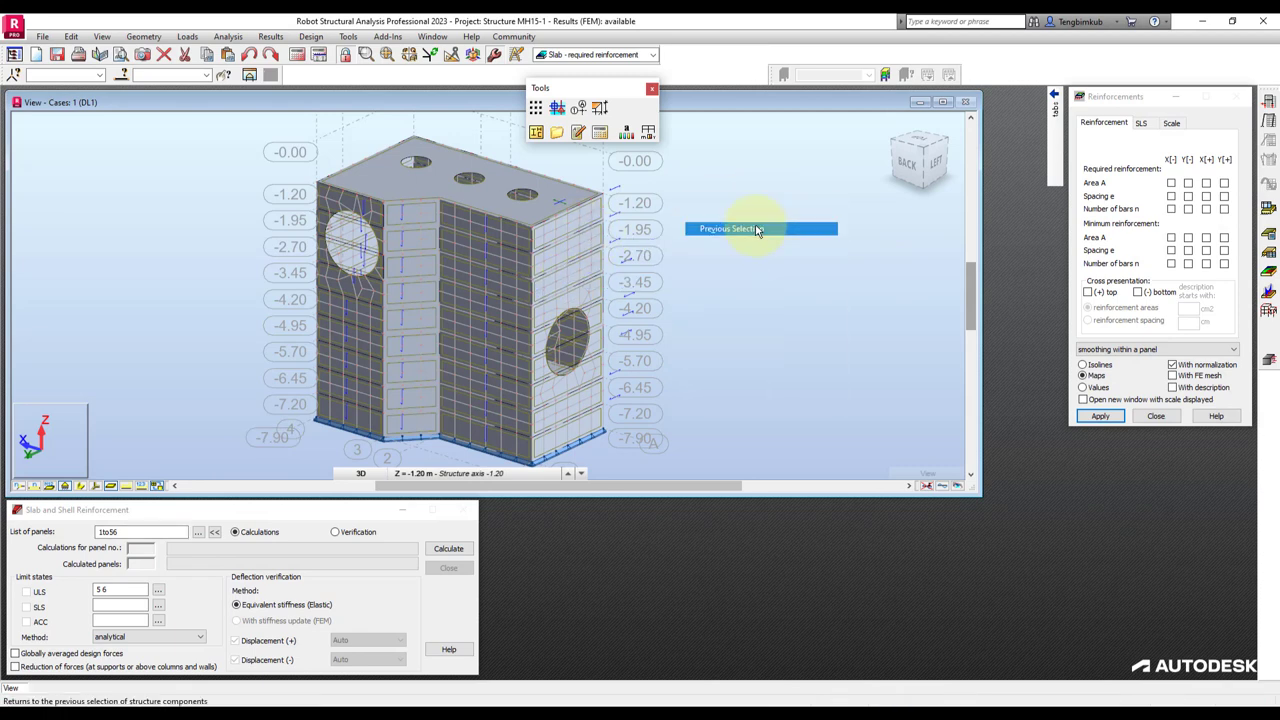
Select all nine pit wall panels, from 49 at the top down to 6 and 7.
scroll(570, 233, up, 2)
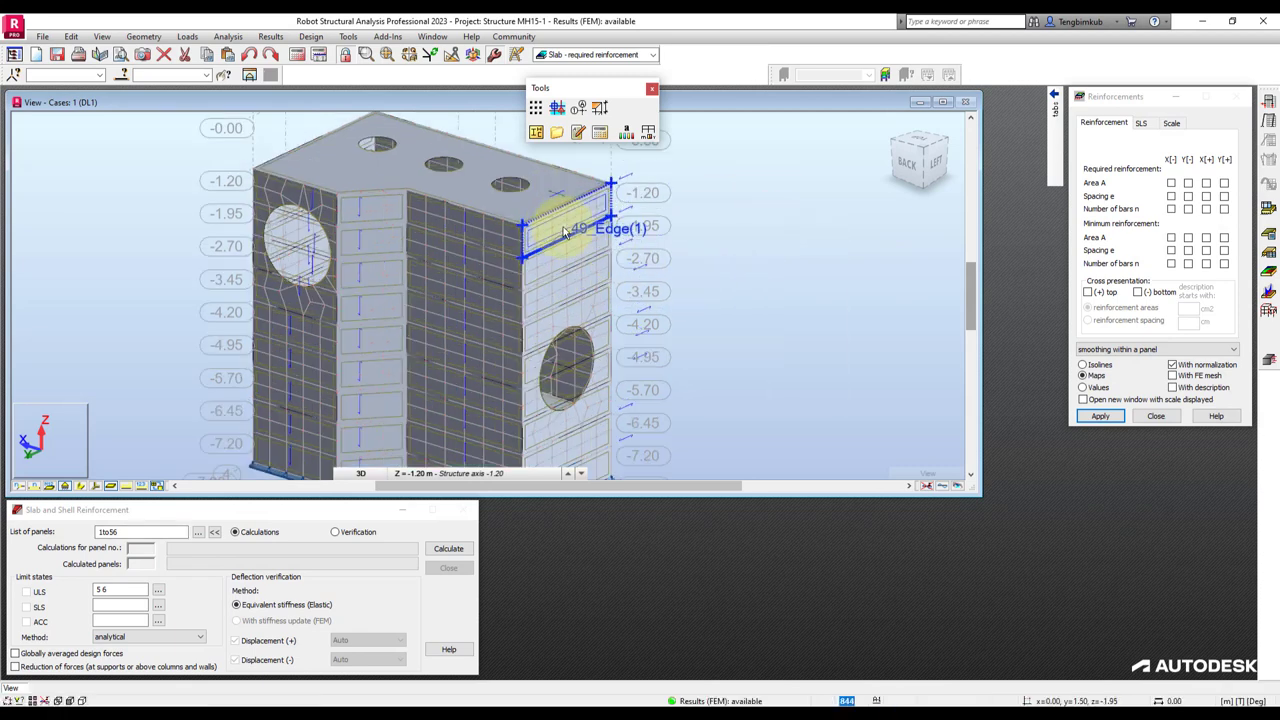
scroll(565, 225, up, 2)
click(590, 286)
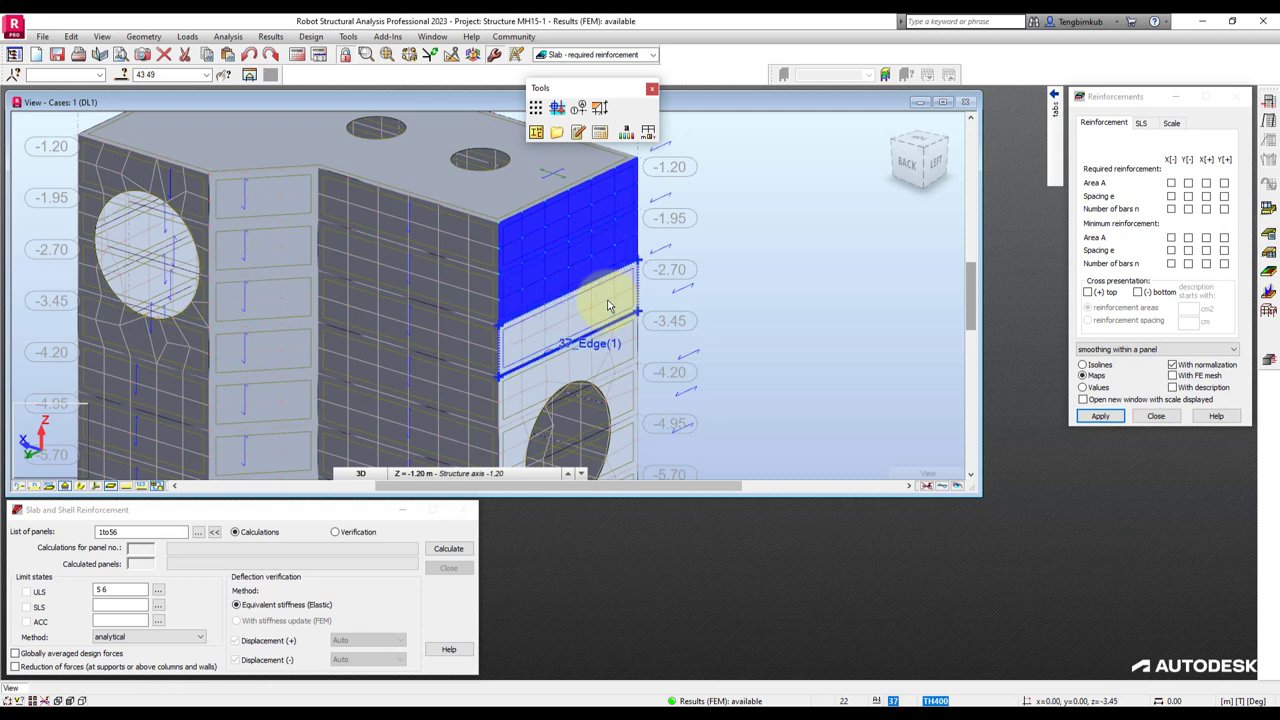
ctrl+click(600, 337)
middle_drag(648, 366, 765, 272)
scroll(740, 280, up, 2)
ctrl+click(703, 286)
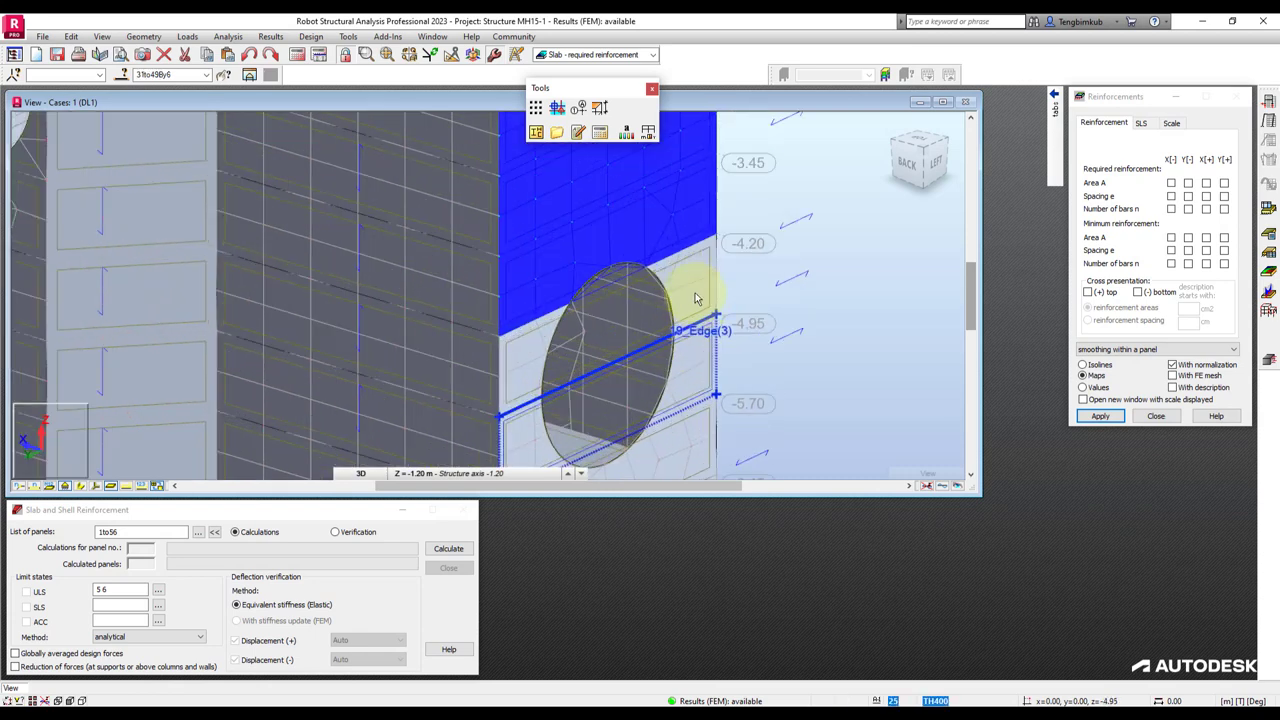
middle_drag(838, 390, 886, 251)
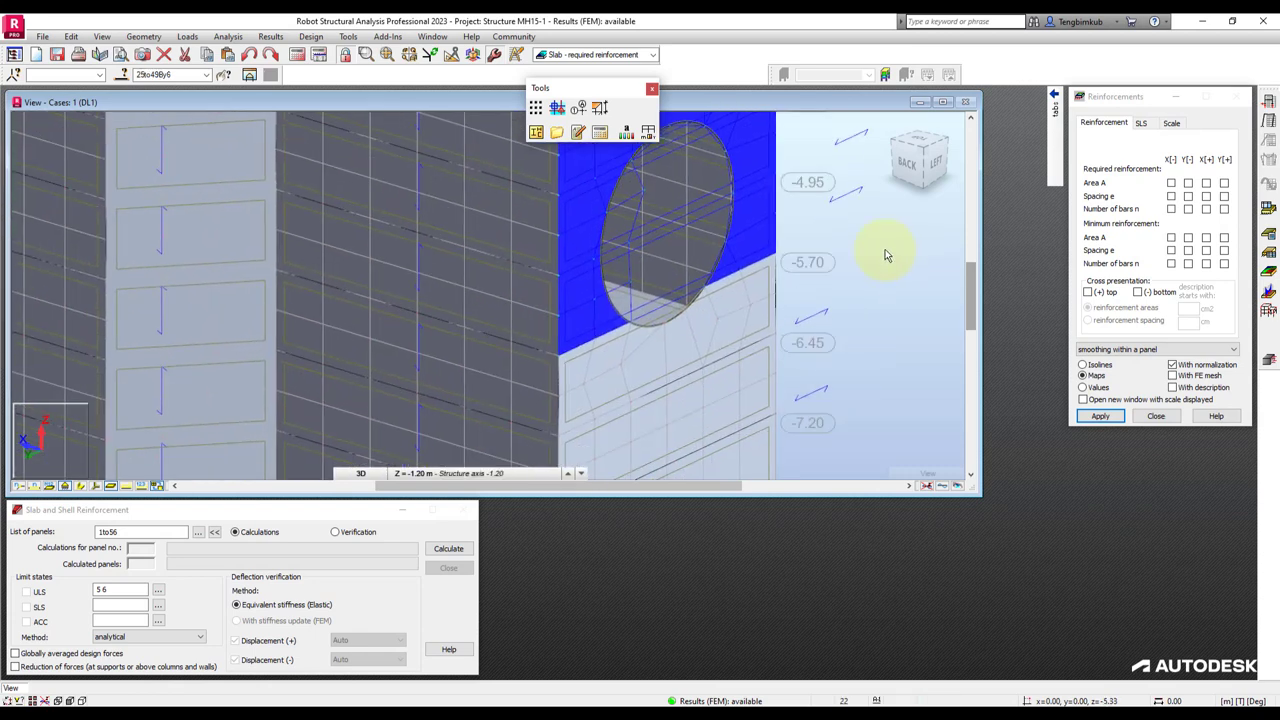
ctrl+click(758, 388)
scroll(755, 350, down, 3)
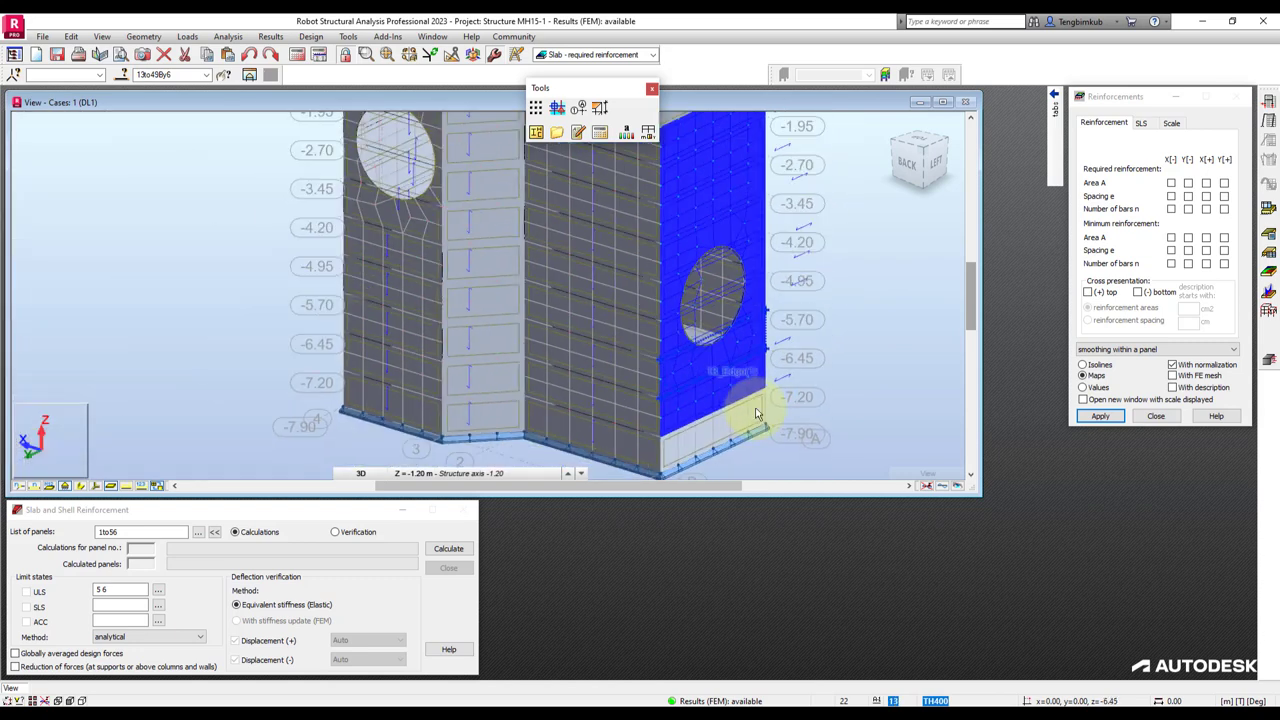
ctrl+click(775, 405)
Show only the selected wall panels and calculate their required reinforcement.
click(249, 75)
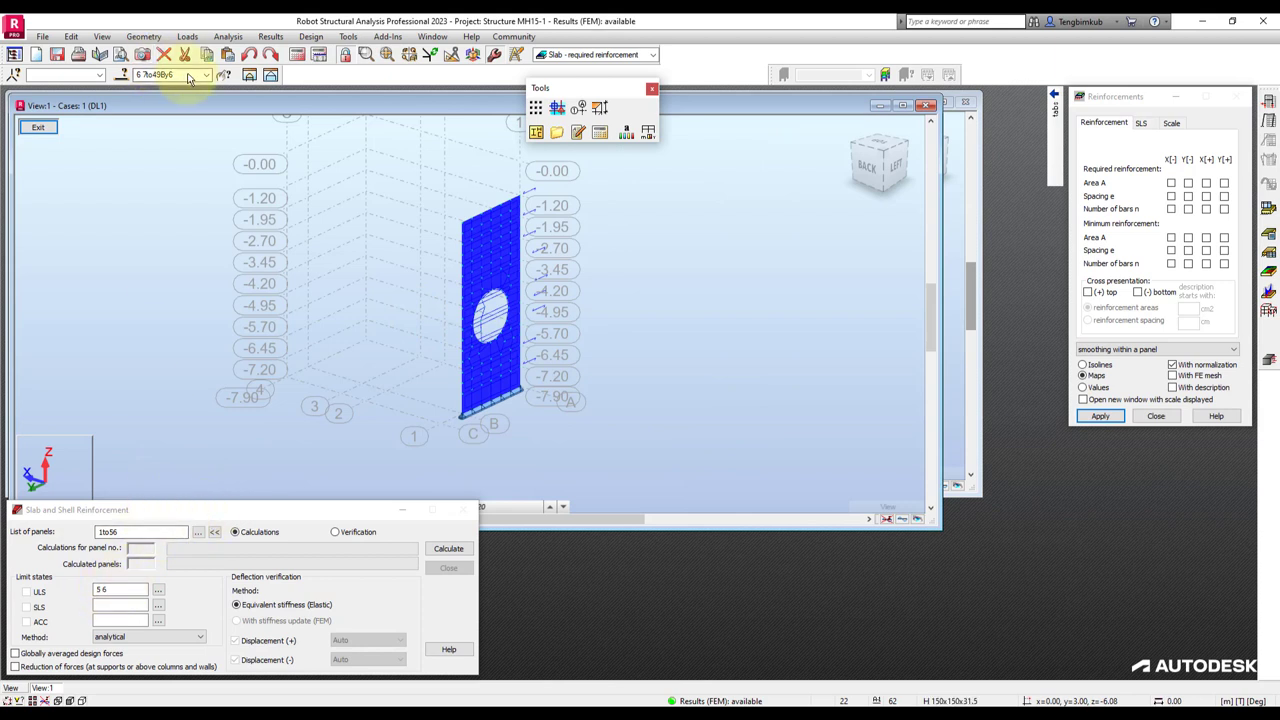
click(38, 537)
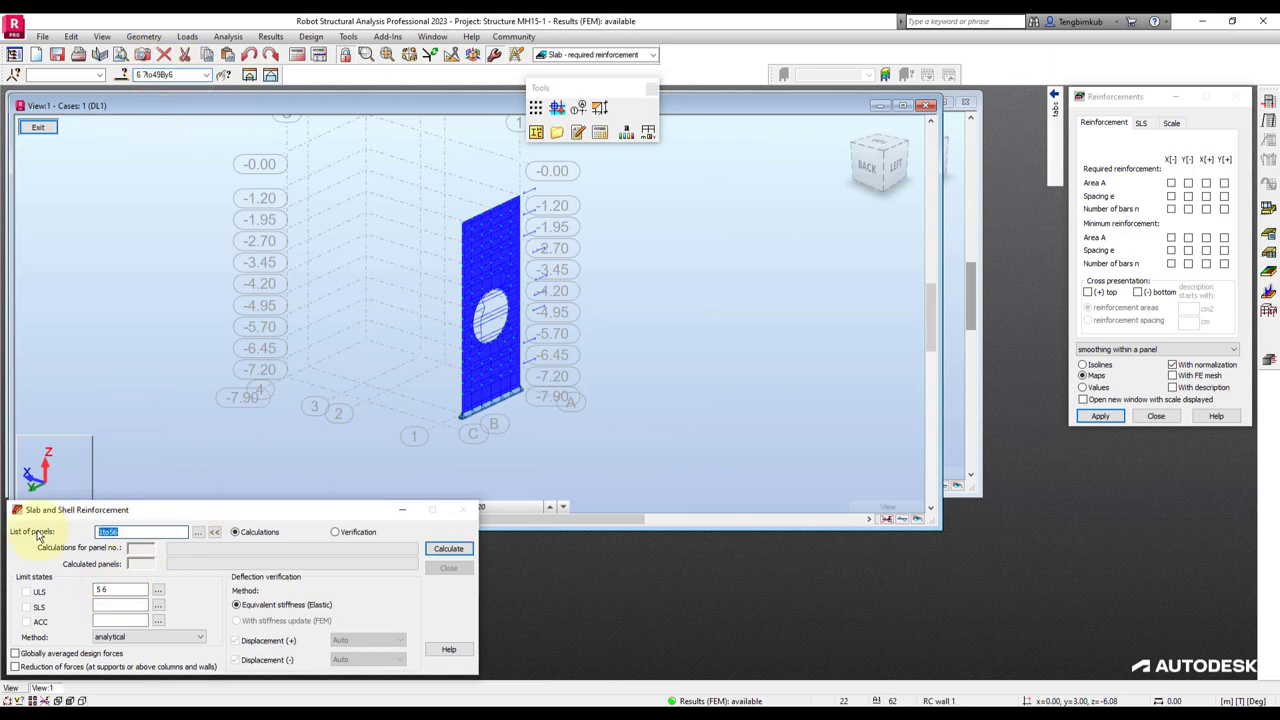
click(448, 549)
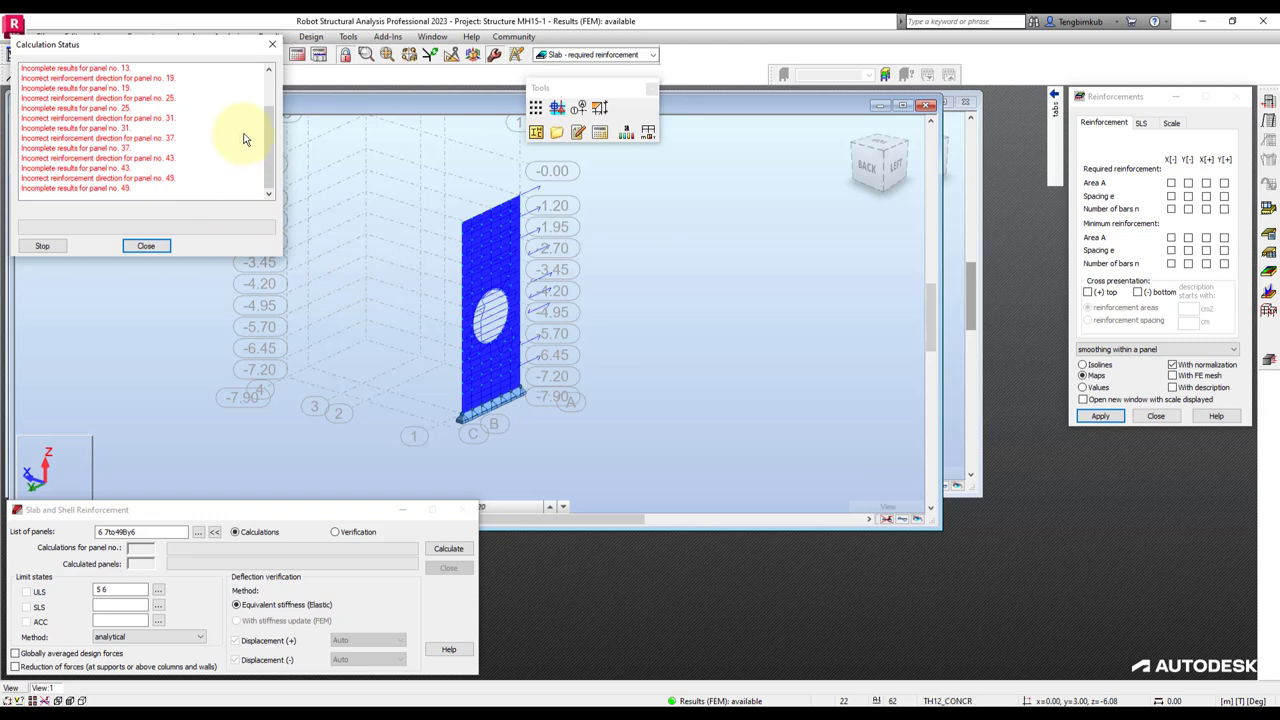
click(271, 46)
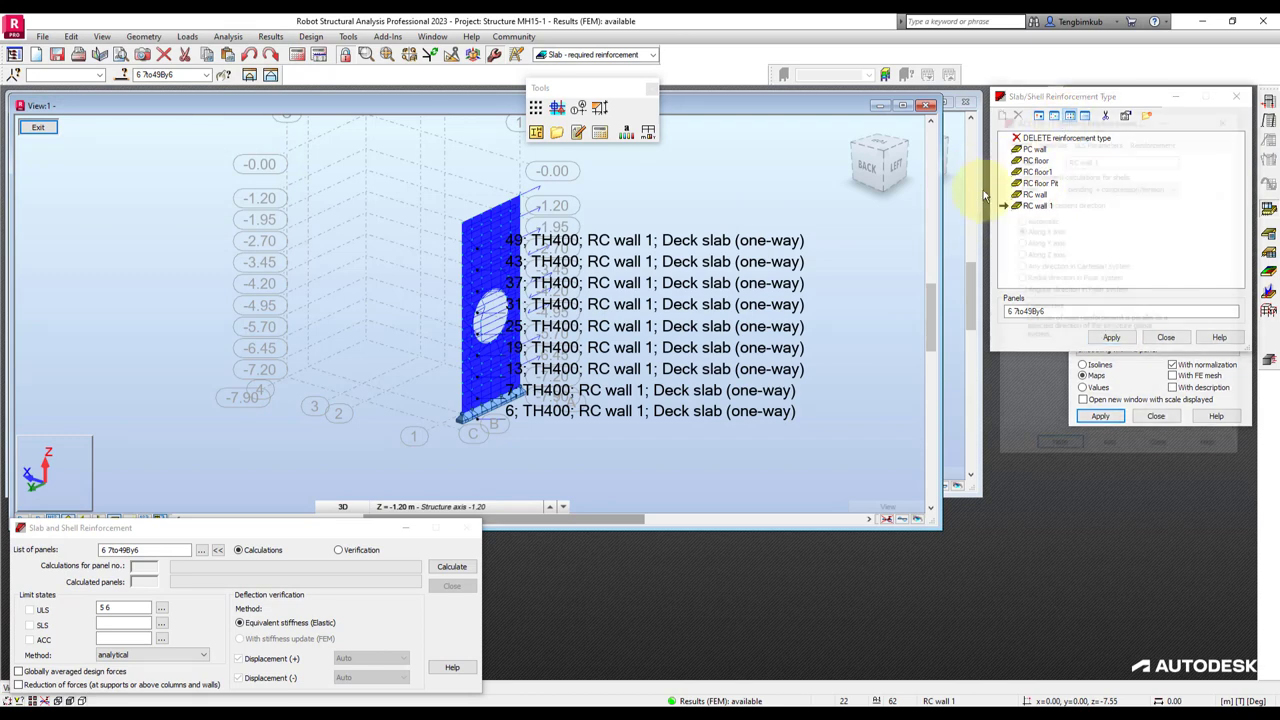
Change RC wall 1's main reinforcement direction to Automatic and save the modified type.
double_click(1037, 205)
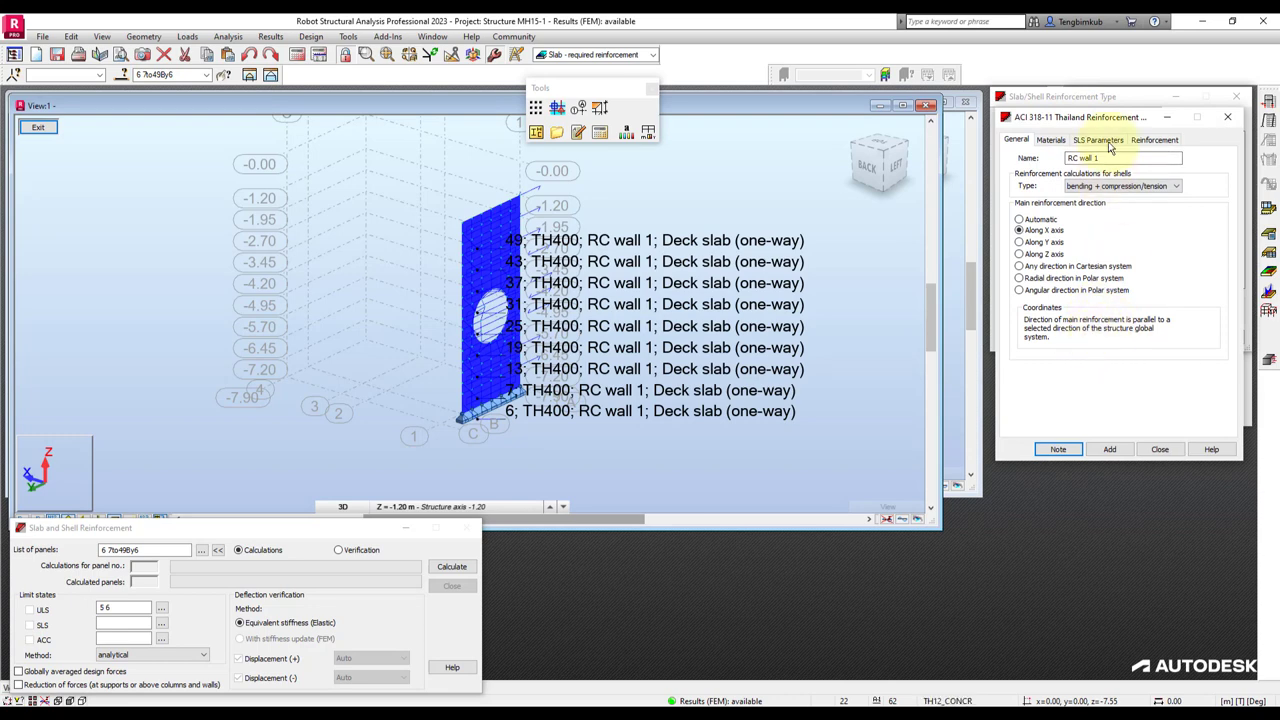
drag(1097, 117, 766, 168)
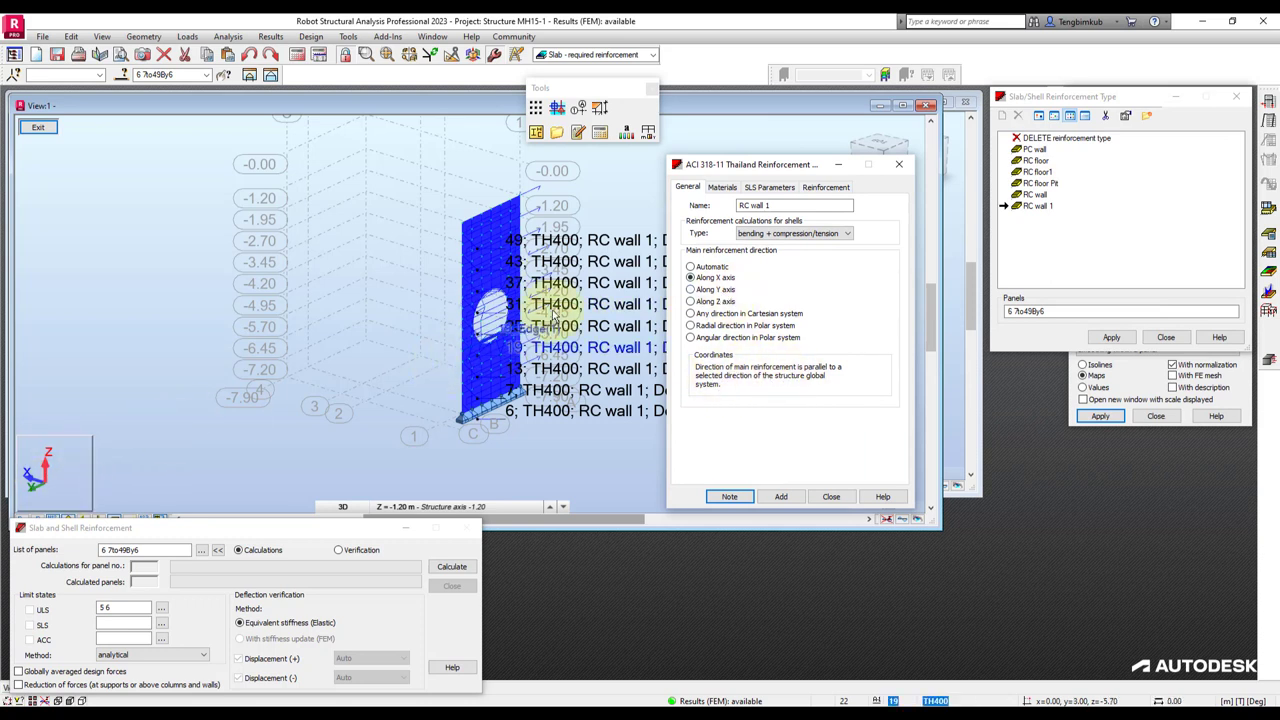
click(716, 269)
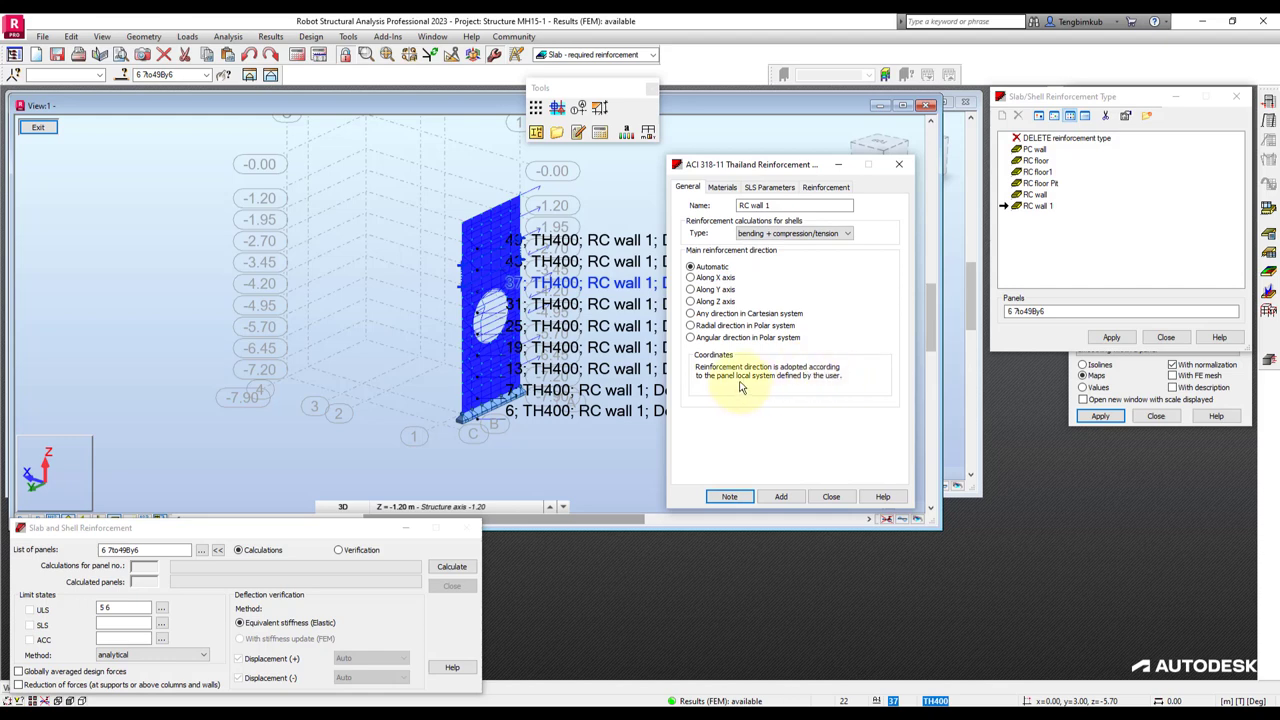
click(780, 496)
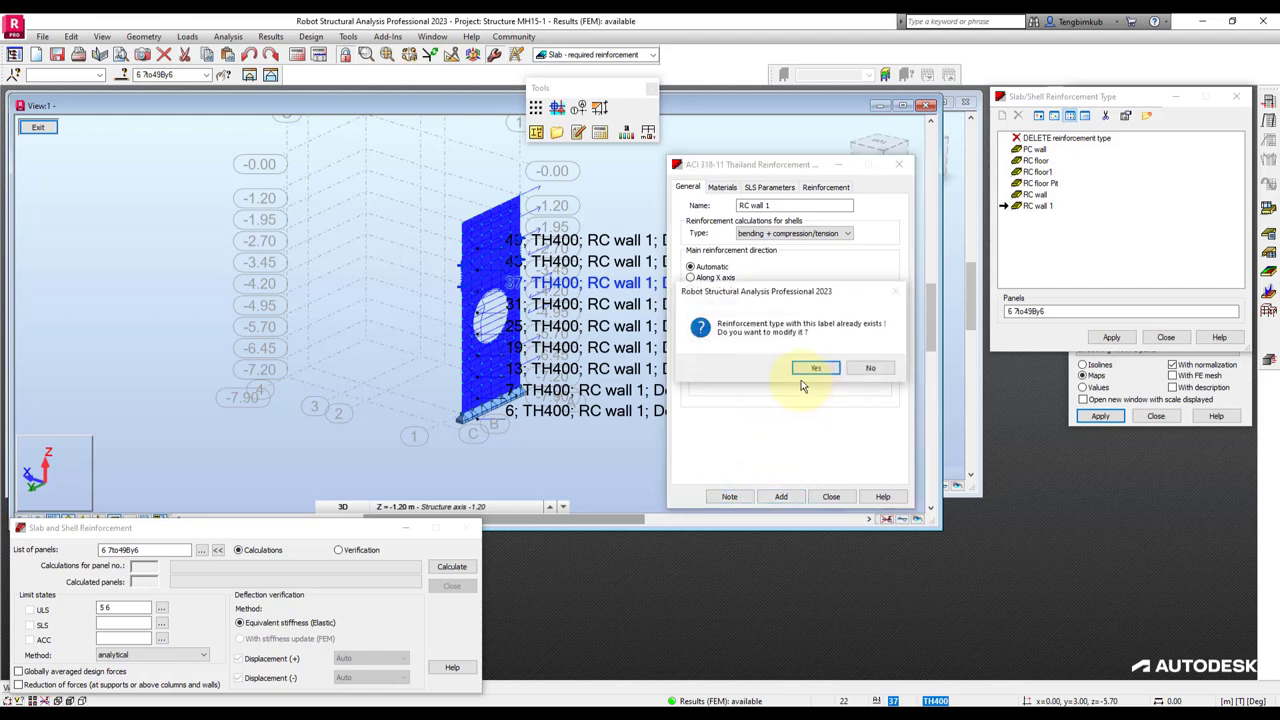
click(810, 370)
click(690, 396)
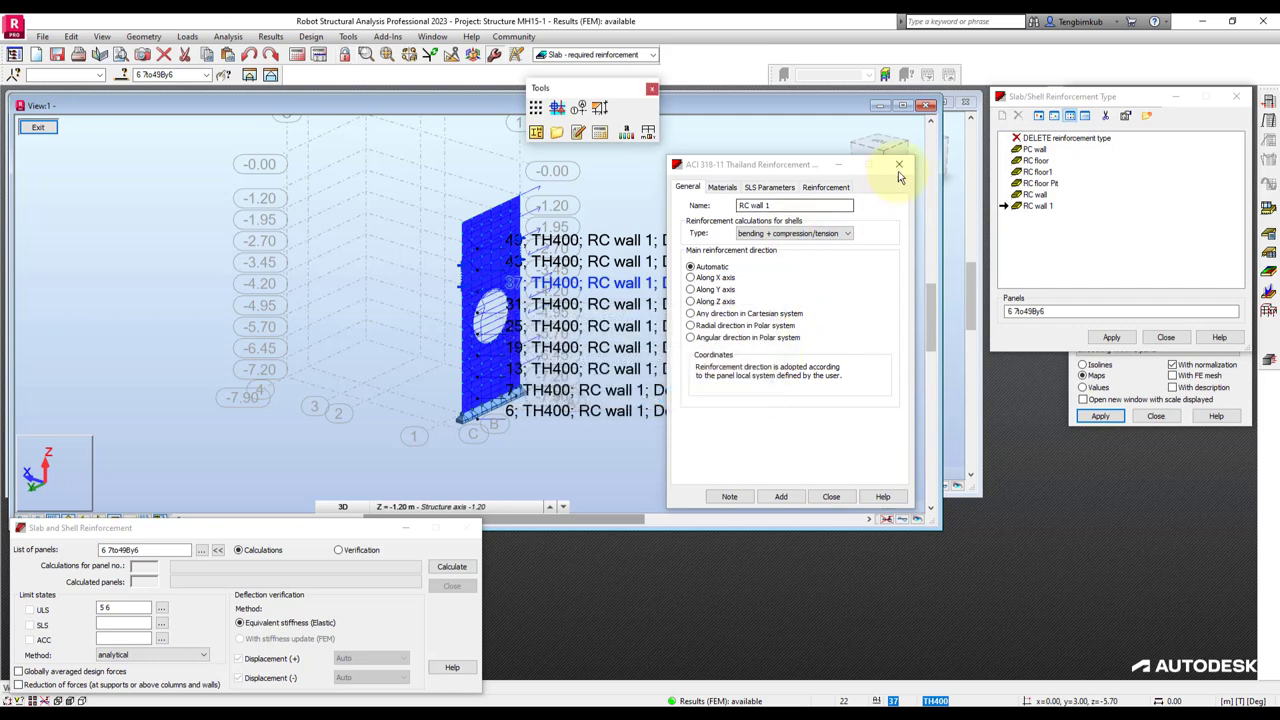
click(898, 164)
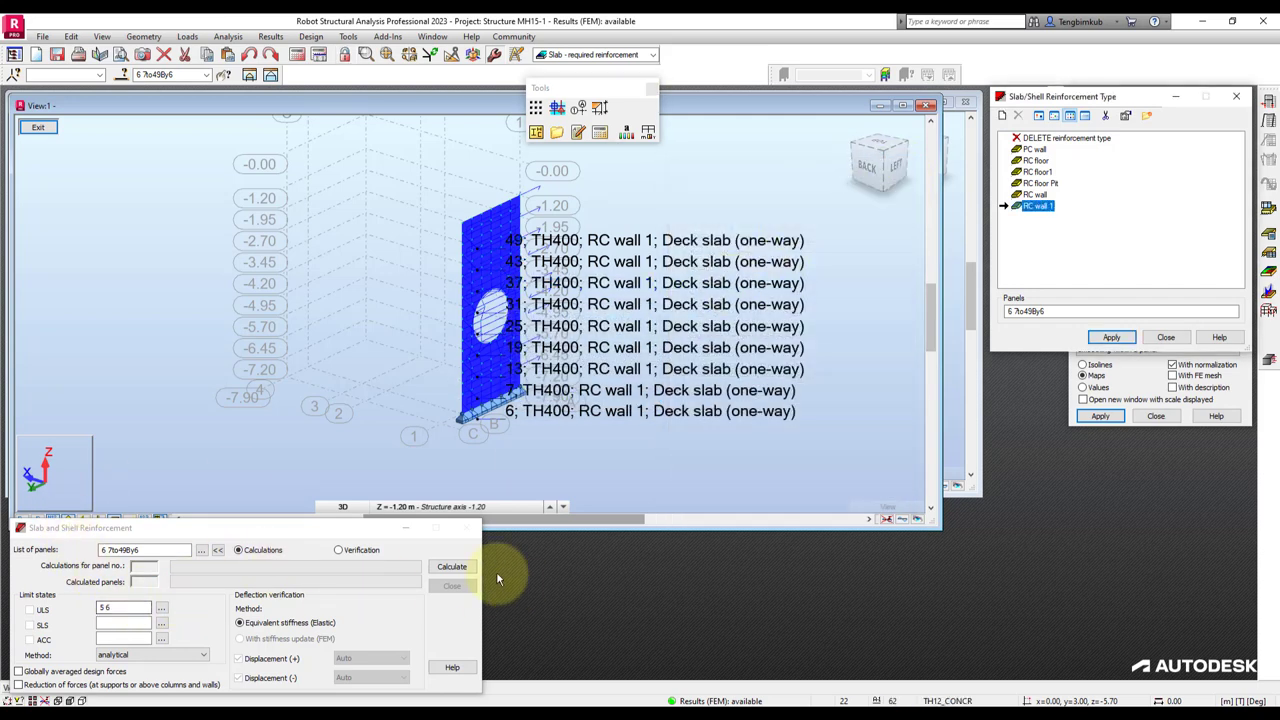
Recalculate the wall reinforcement with the updated RC wall 1 type and close the types list.
click(451, 567)
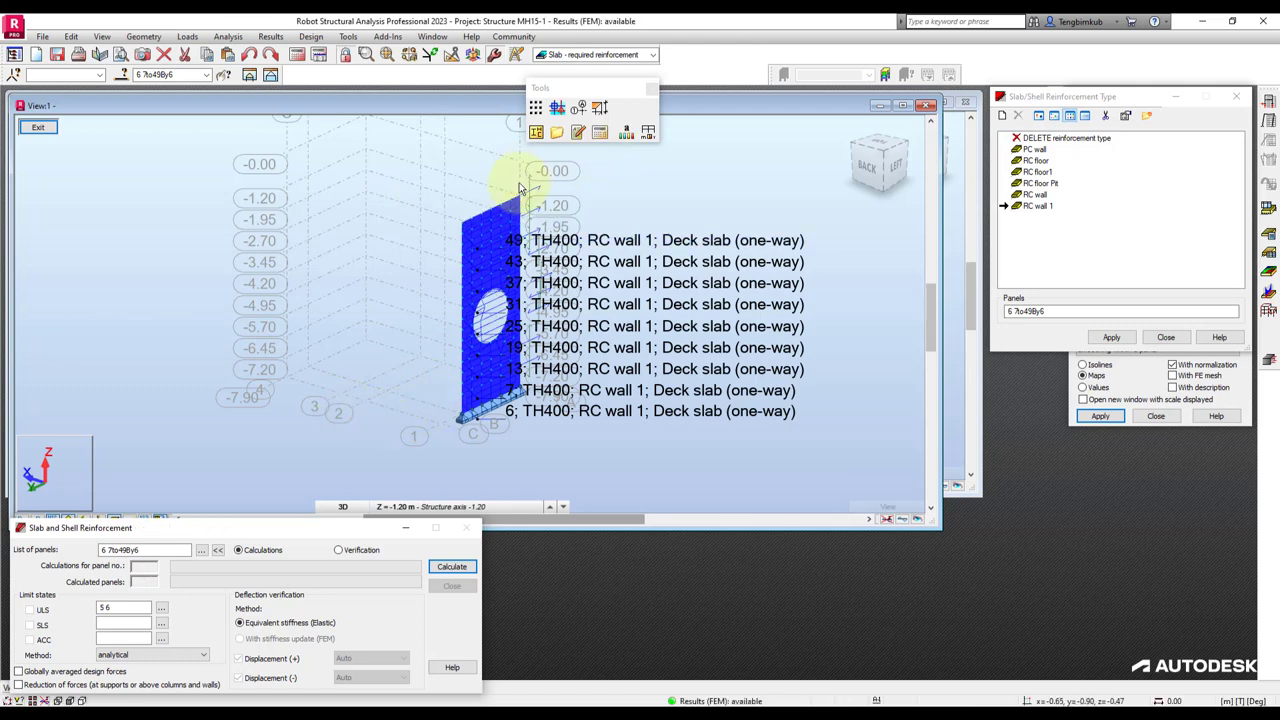
click(678, 186)
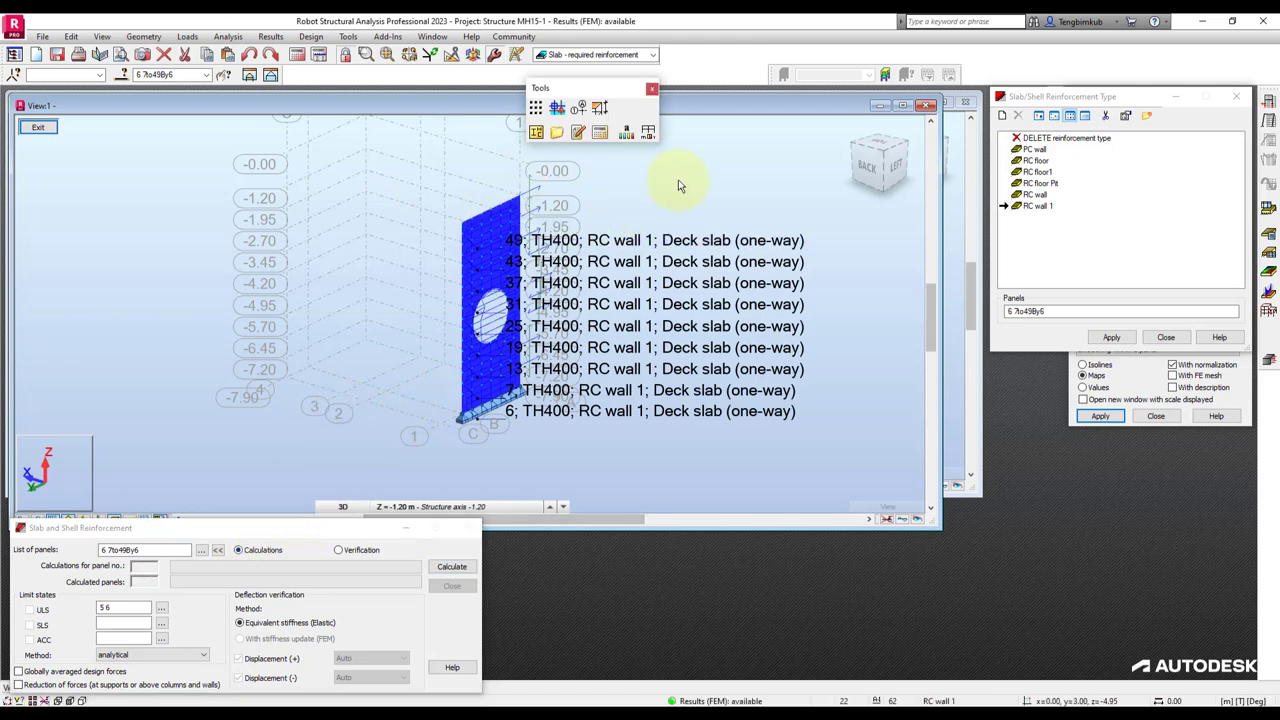
click(1236, 96)
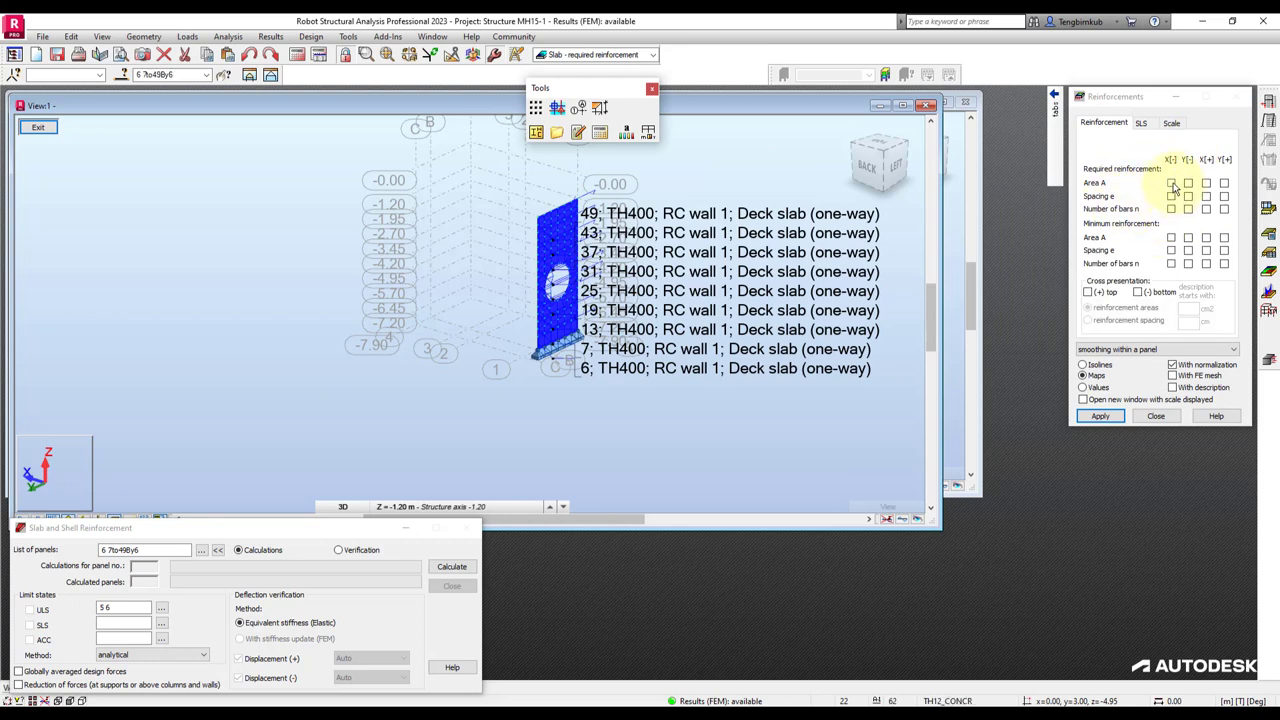
click(55, 527)
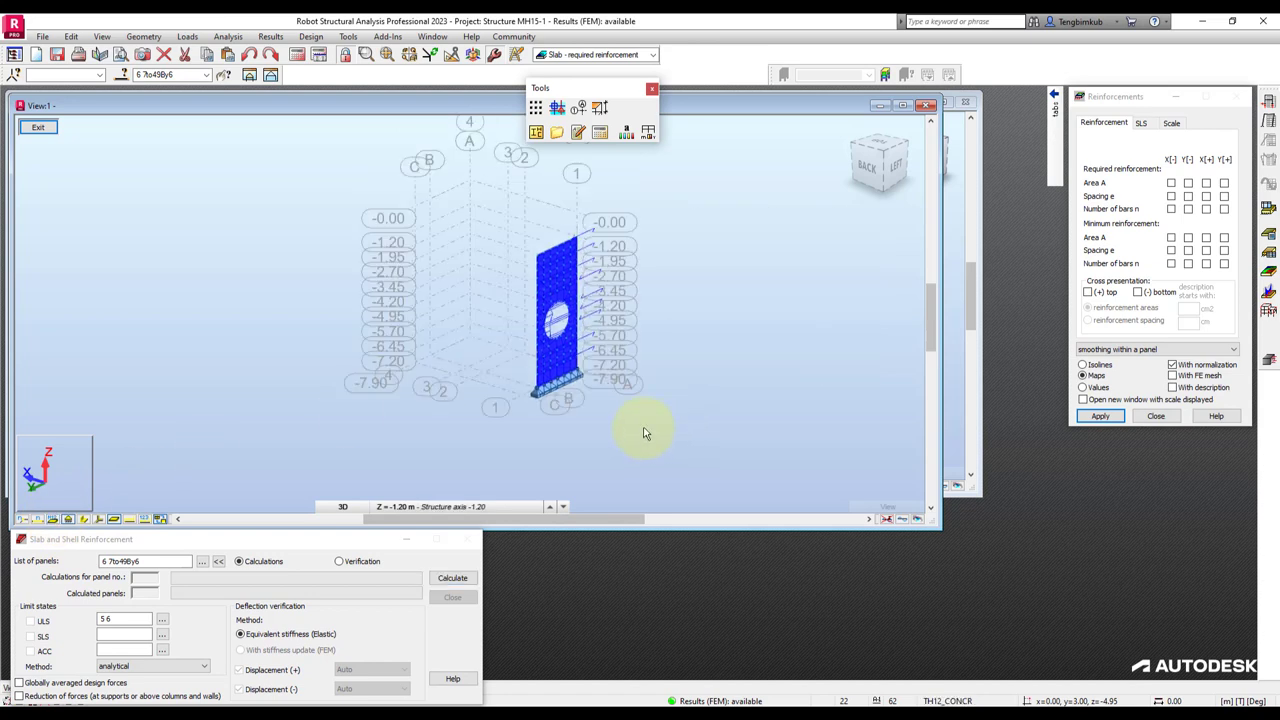
Clear the panel labels and choose Area A X[-] for display.
click(665, 349)
scroll(670, 352, up, 1)
scroll(650, 375, up, 1)
scroll(660, 385, up, 1)
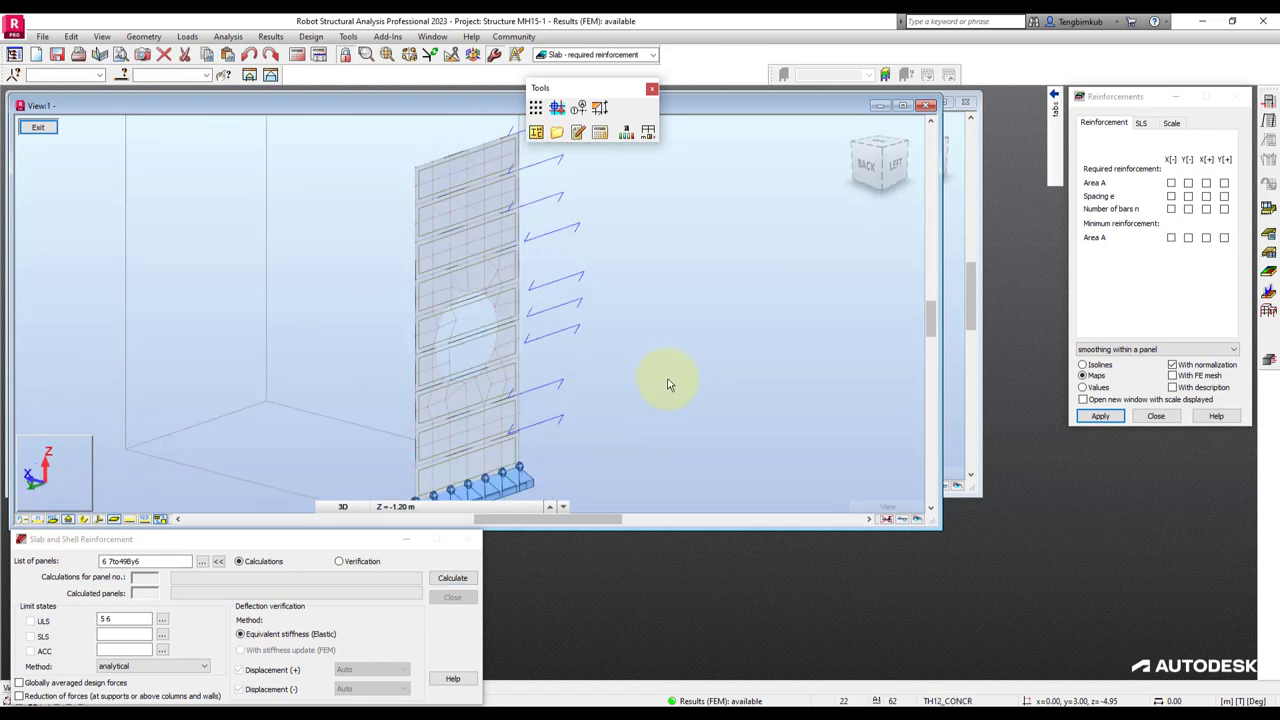
scroll(685, 370, up, 1)
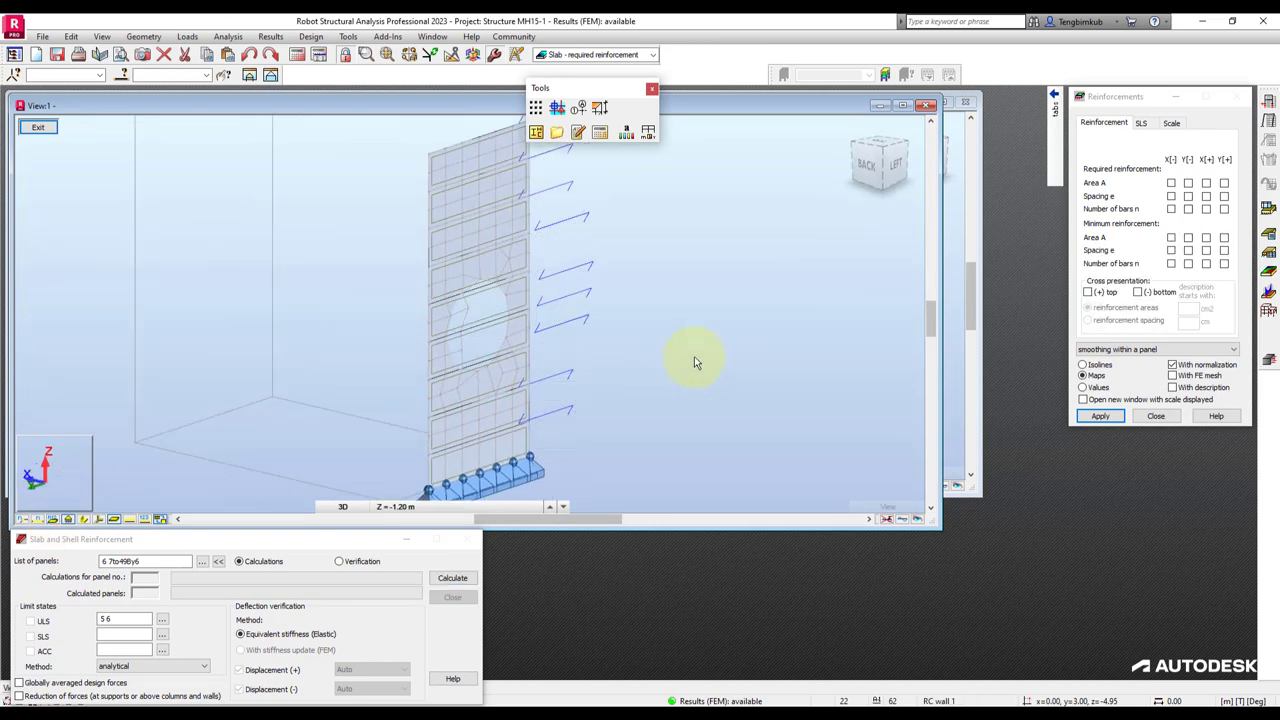
click(1172, 184)
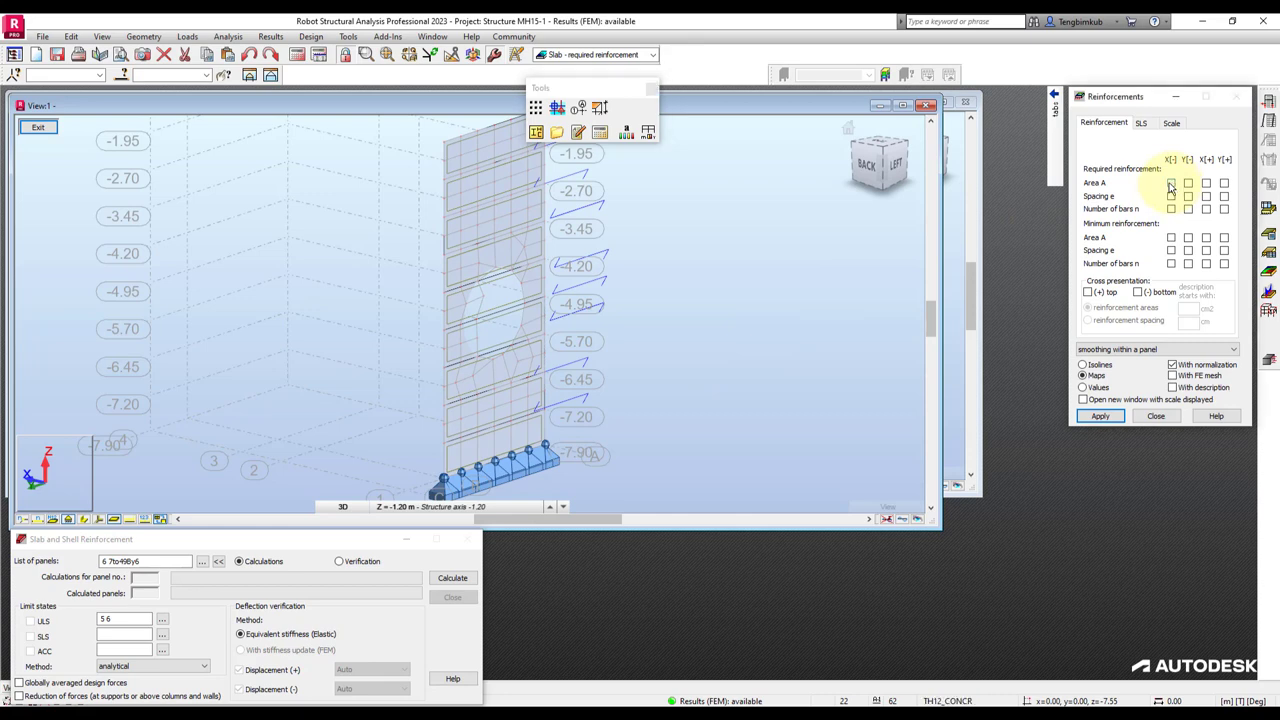
Display the [-]Ax, [-]Ay, [+]Ax and [+]Ay required reinforcement maps in turn.
click(1100, 415)
scroll(670, 370, down, 2)
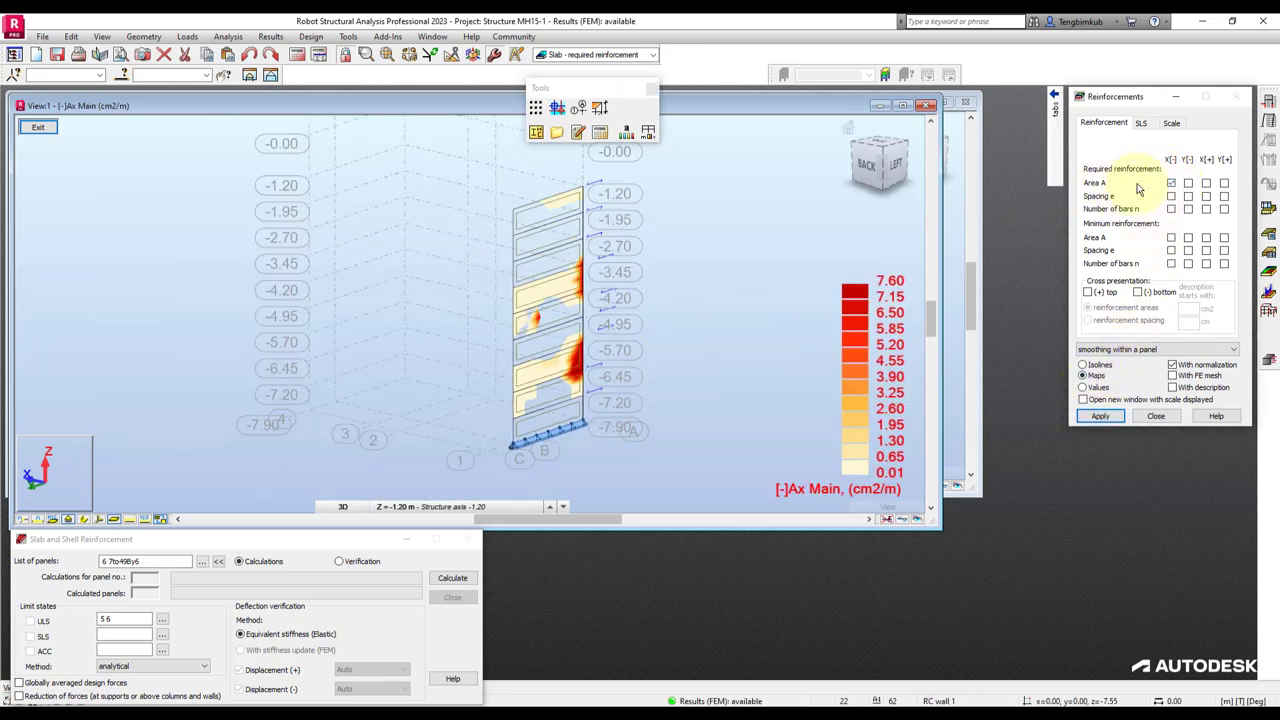
click(1188, 183)
click(1100, 415)
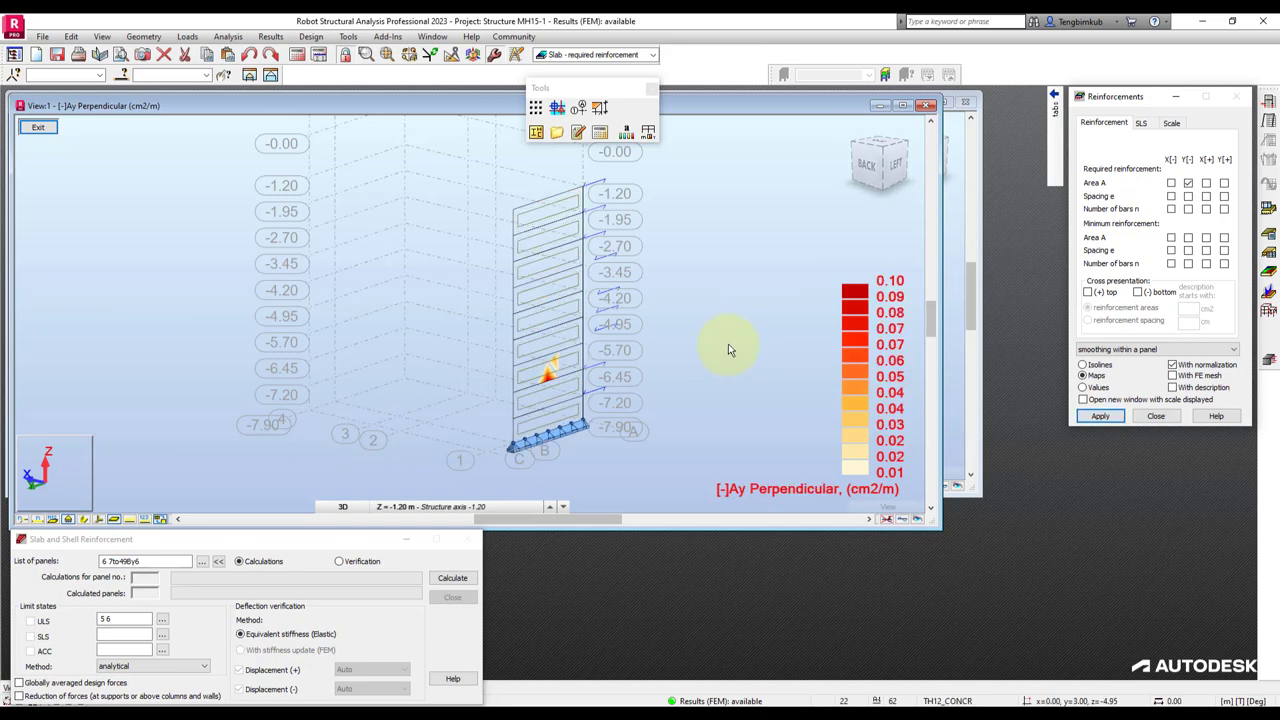
click(1206, 183)
click(1100, 415)
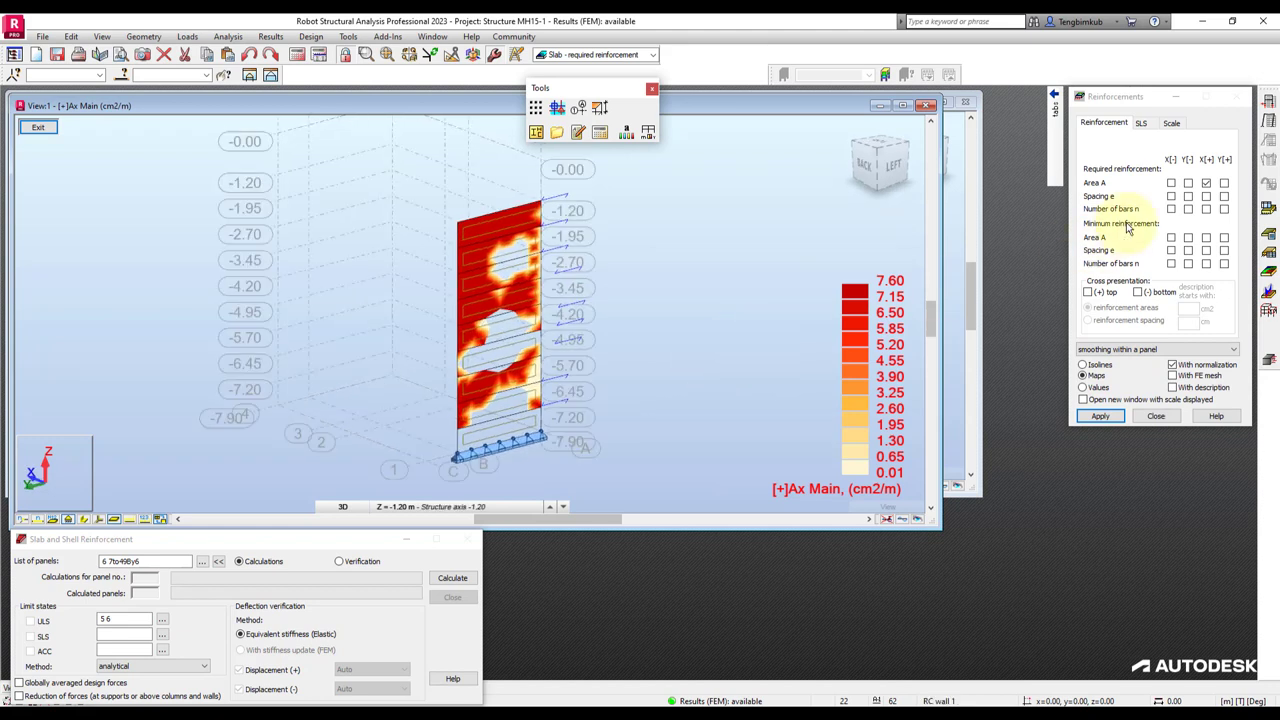
click(1224, 183)
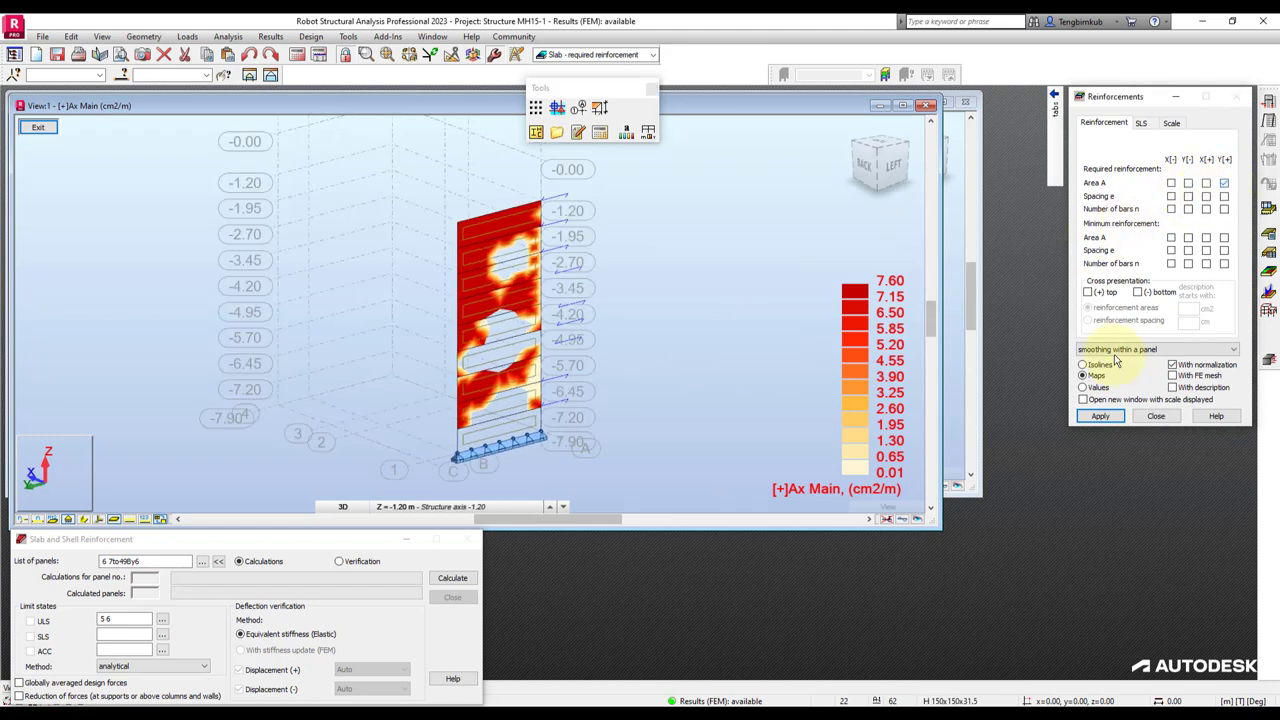
click(1100, 415)
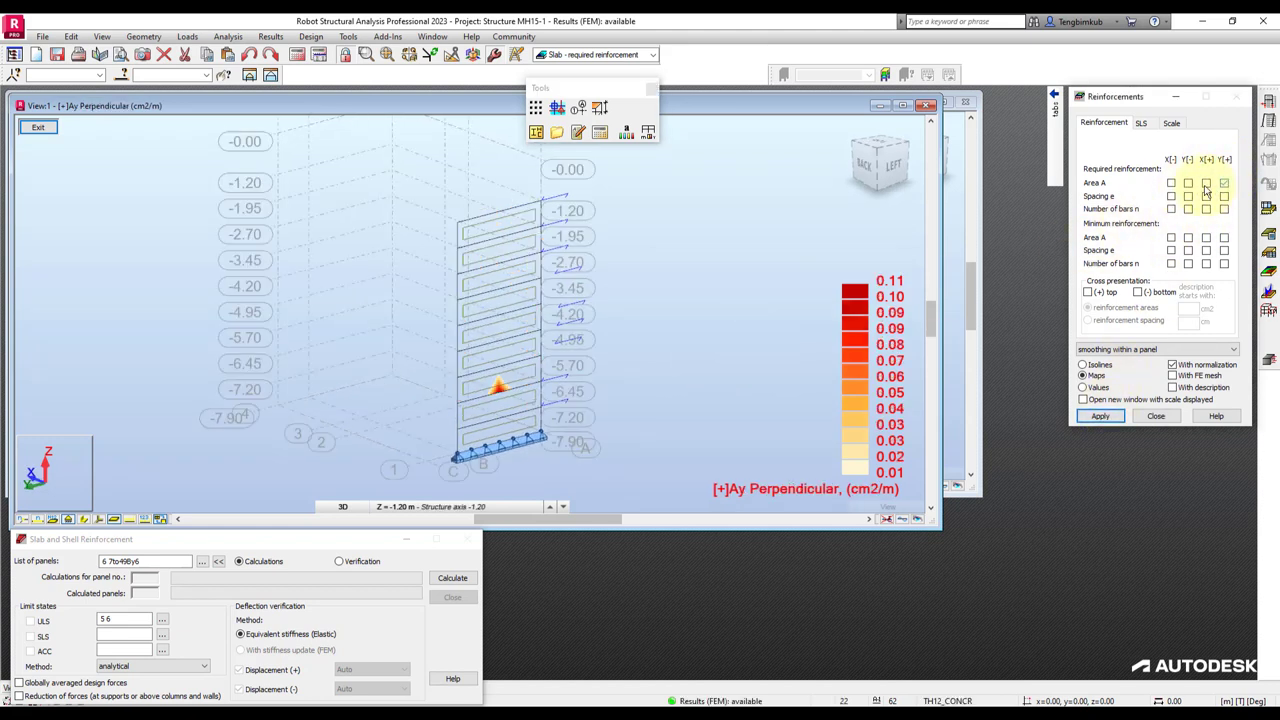
Recheck the [-]Ay map, then finish on the [-]Ax Main map (0.01–7.60 cm2/m).
click(1188, 183)
click(1100, 415)
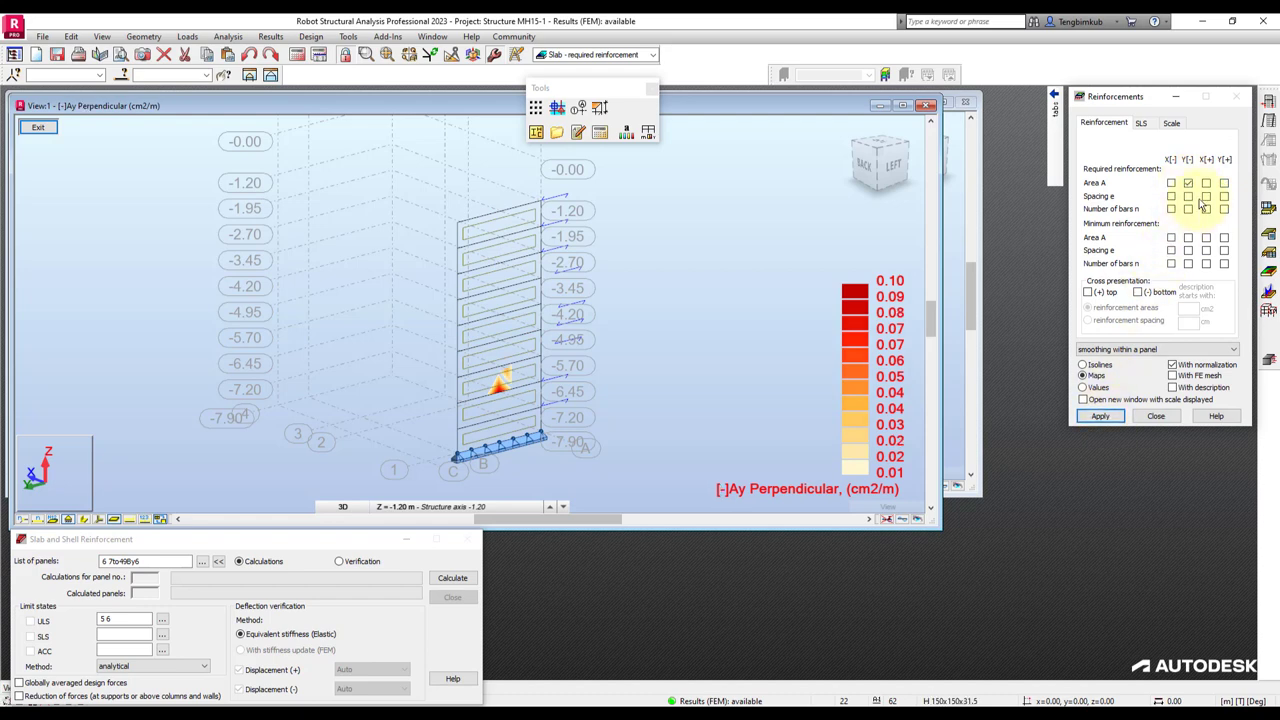
click(1171, 183)
click(1100, 415)
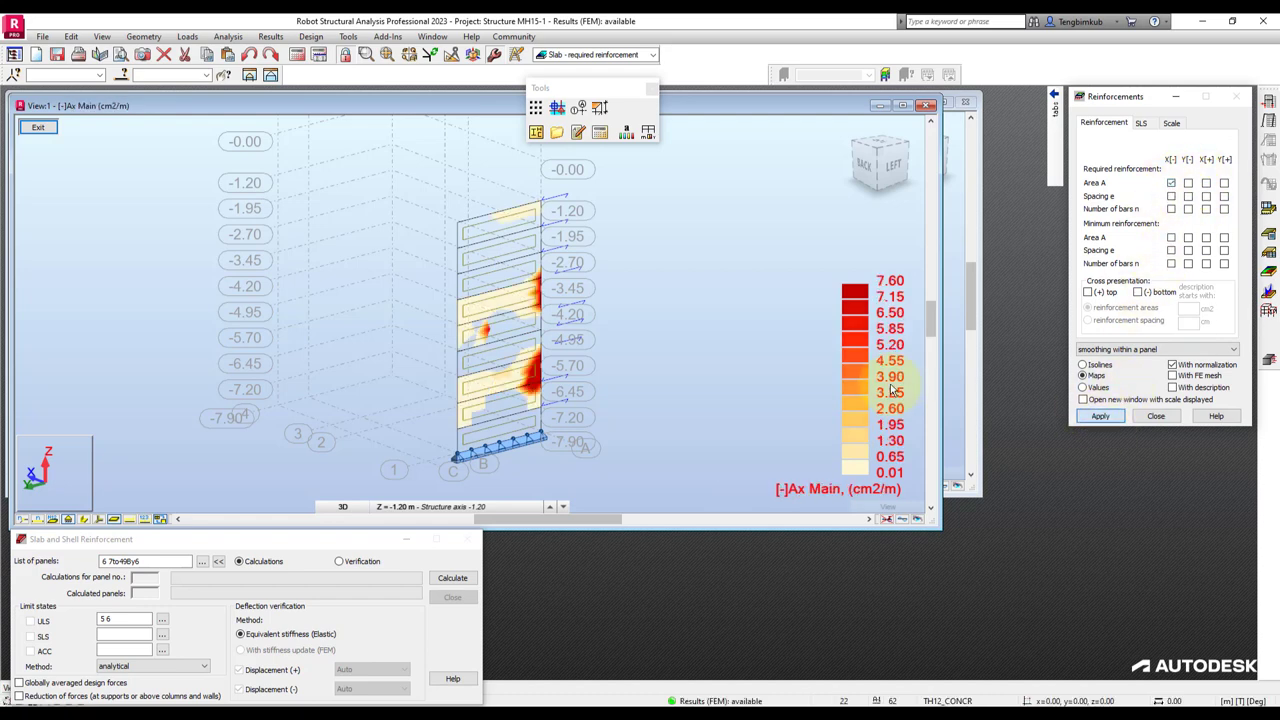
scroll(539, 338, up, 2)
scroll(539, 320, up, 1)
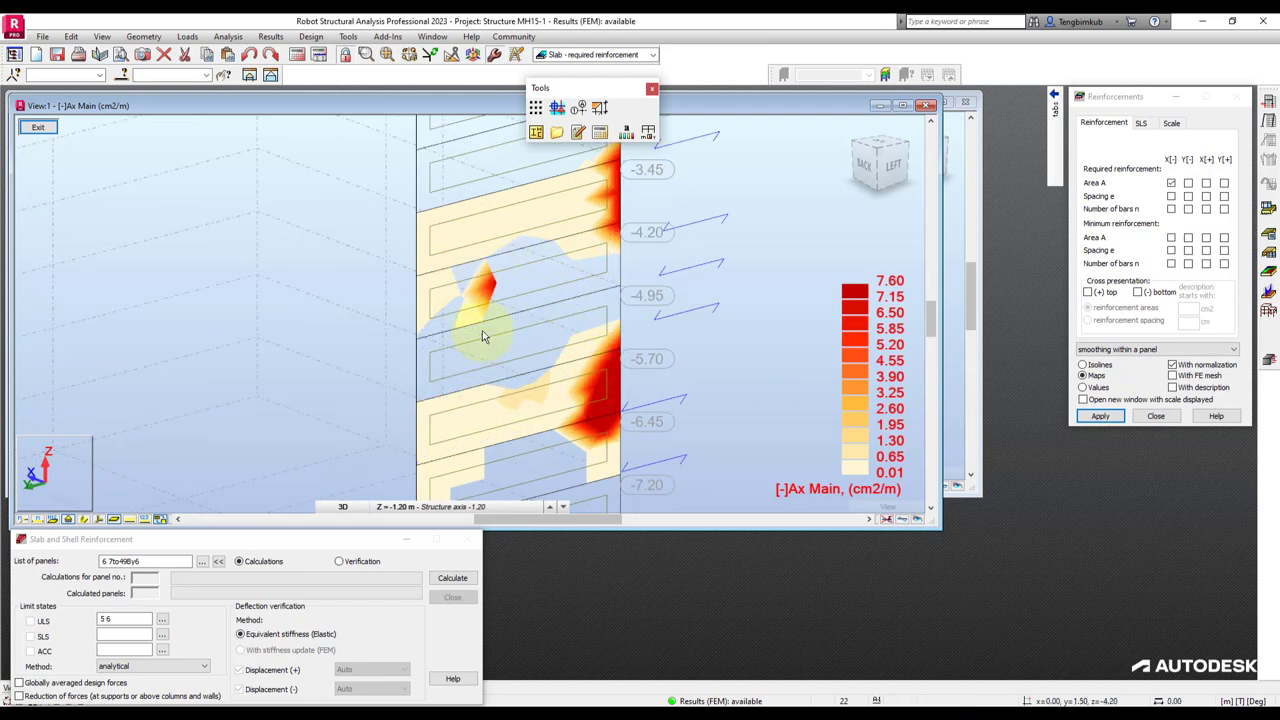
scroll(652, 318, down, 2)
scroll(650, 305, down, 1)
scroll(655, 296, down, 1)
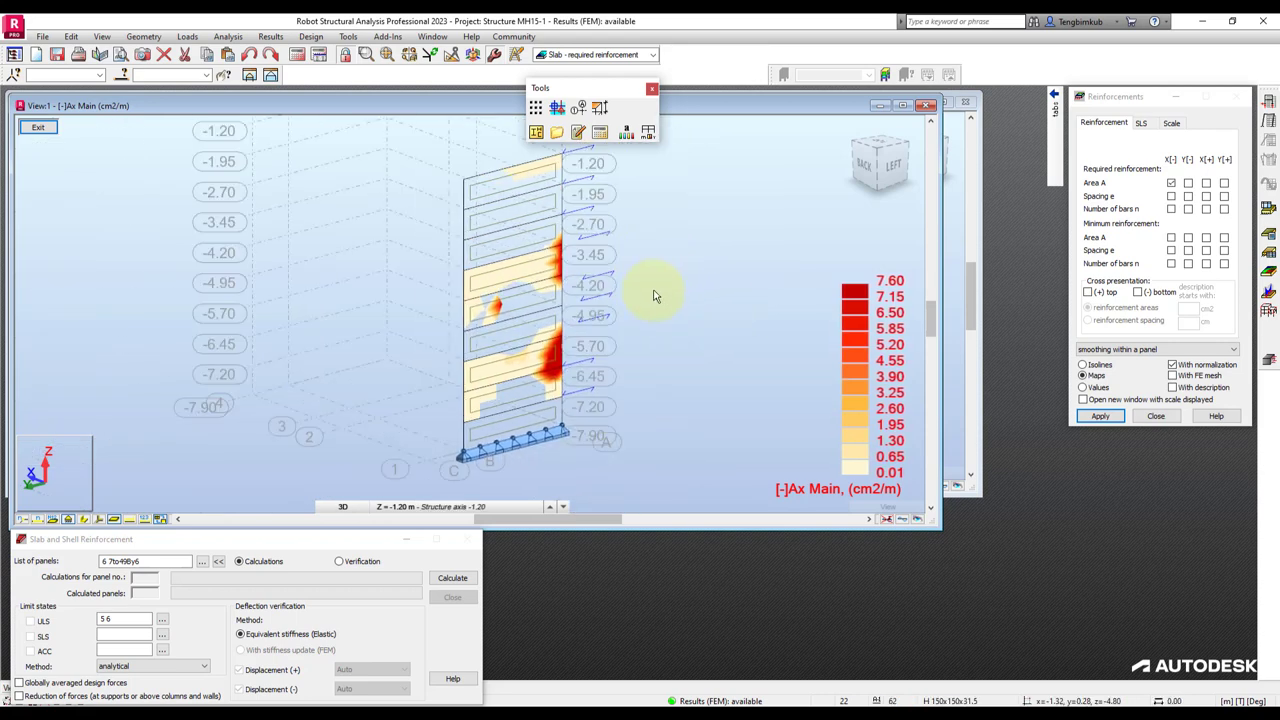